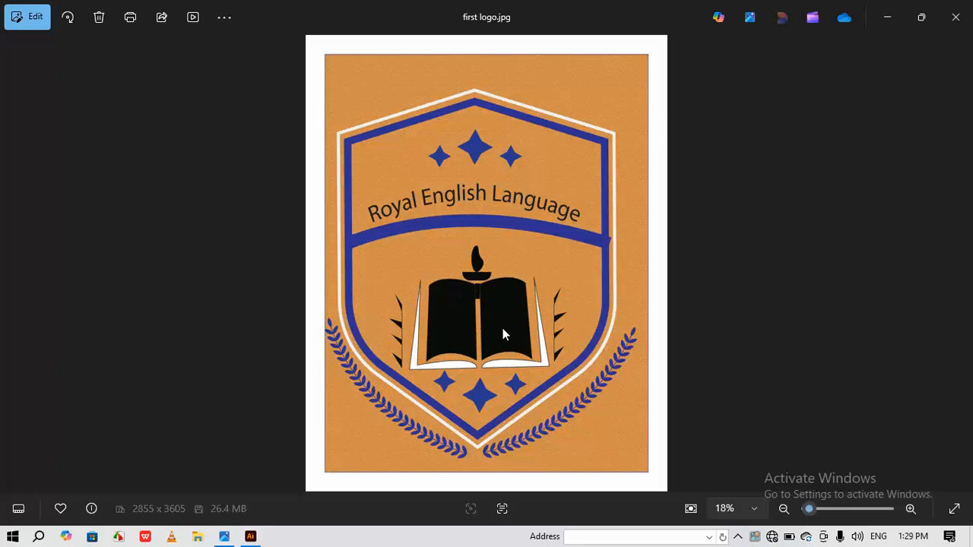
Step: Switch to Illustrator and draw a closed book page about 105 pt wide with the Pen tool, with slanted straight sides and arched top and bottom edges
left_click(251, 537)
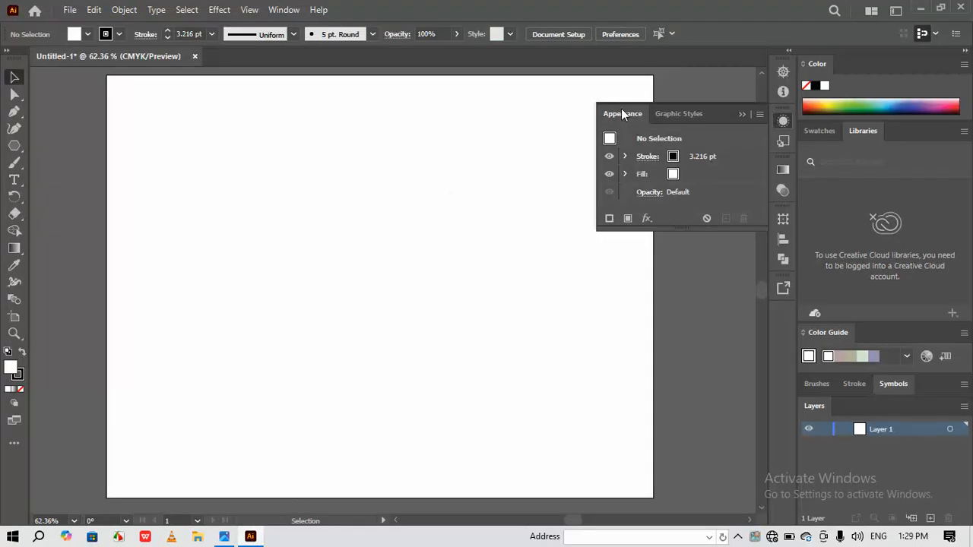
left_click(741, 114)
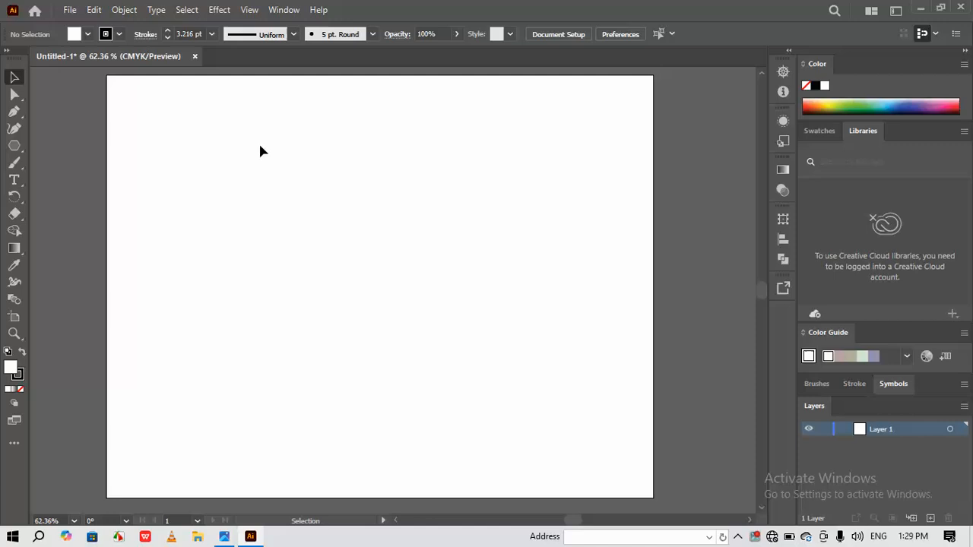
left_click(14, 111)
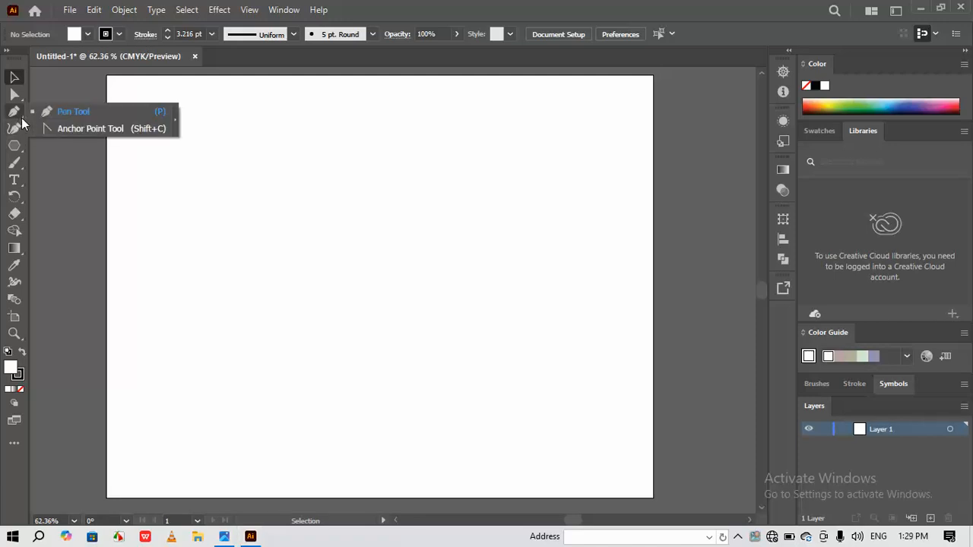
left_click(68, 111)
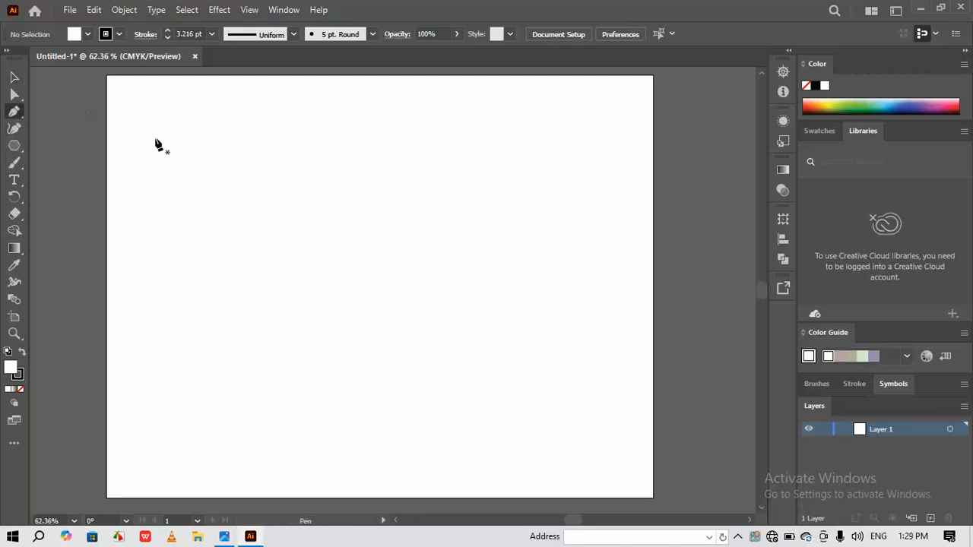
left_click(255, 178)
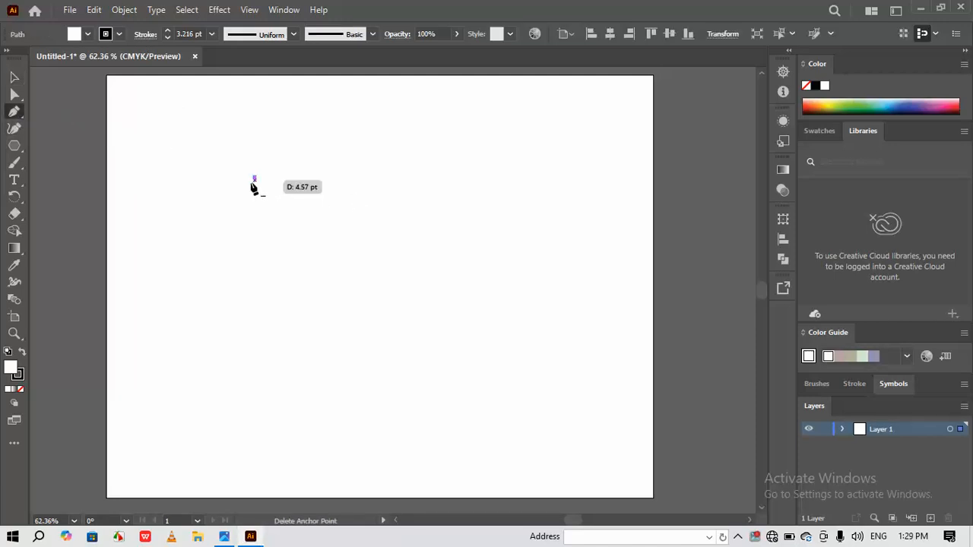
left_click(234, 269)
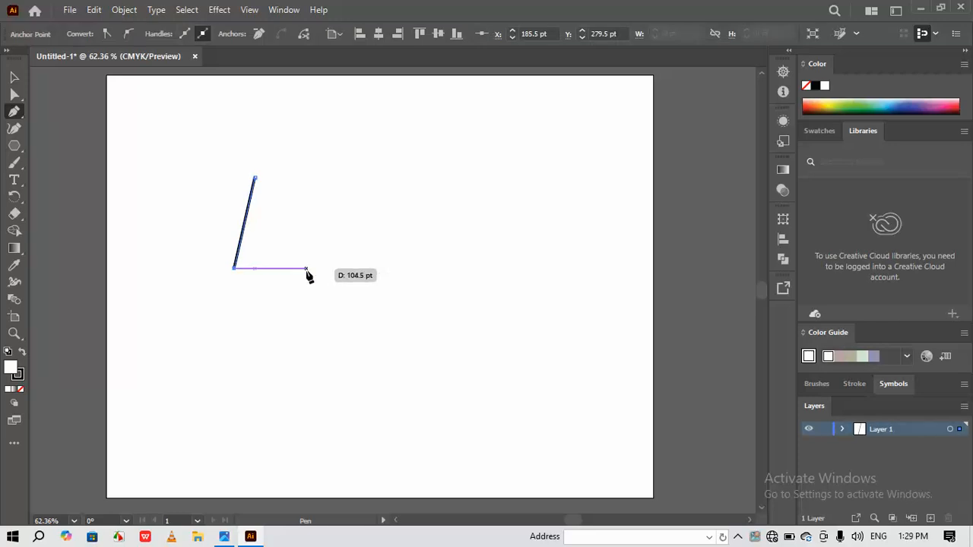
left_click_drag(306, 269, 356, 296)
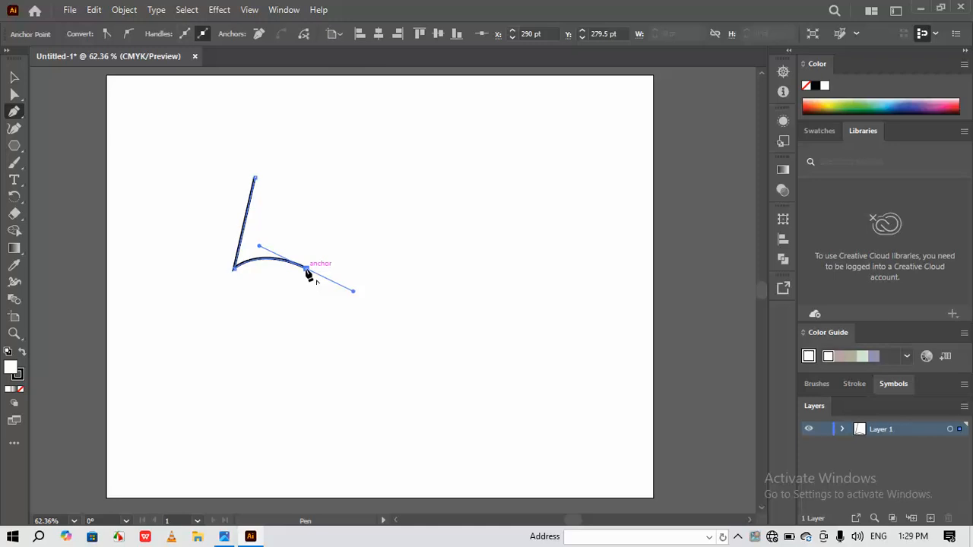
left_click(306, 269)
left_click(324, 192)
left_click(255, 178)
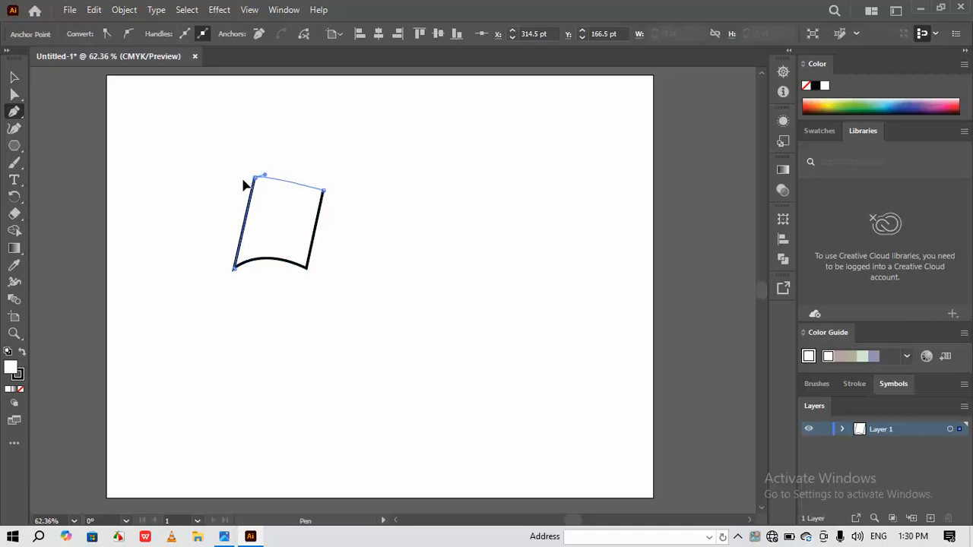
left_click_drag(210, 184, 209, 190)
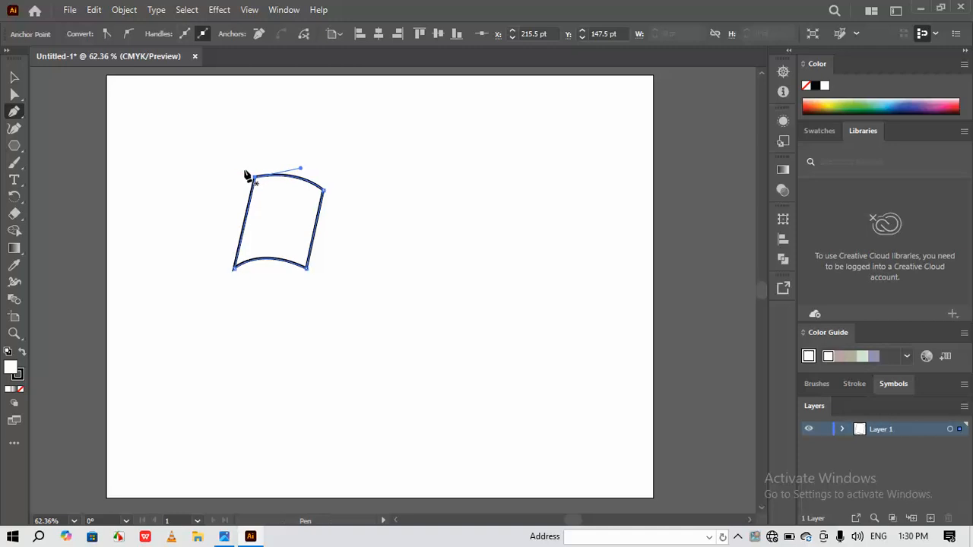
left_click(242, 171)
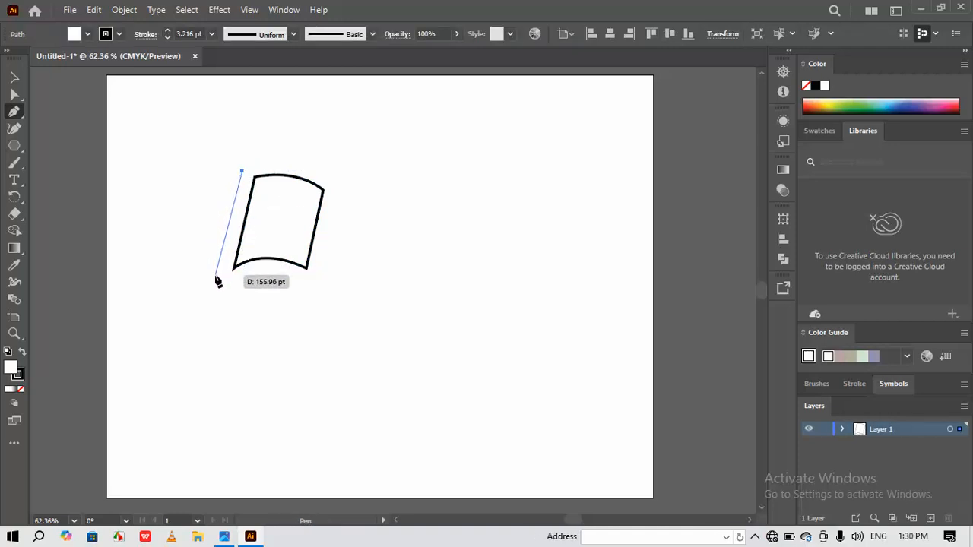
left_click(215, 275)
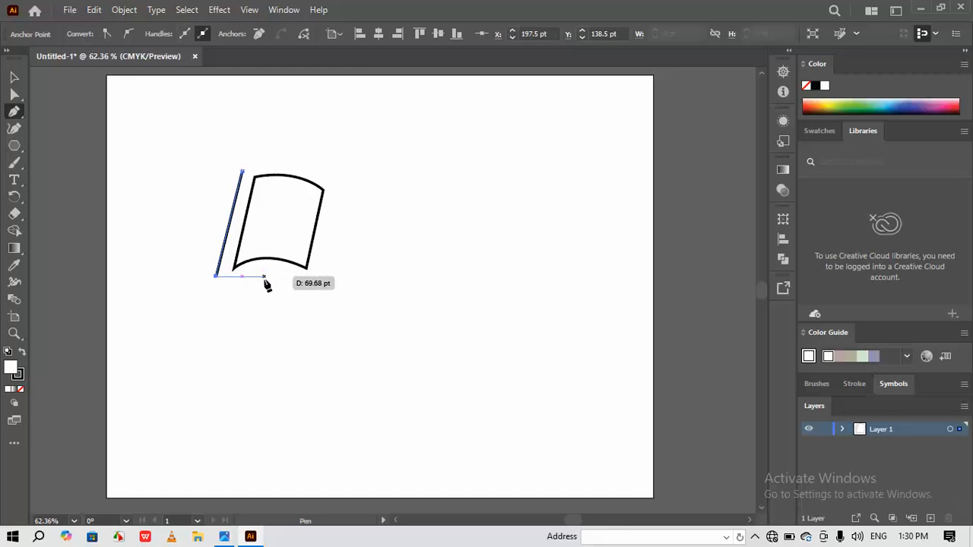
left_click_drag(304, 276, 324, 300)
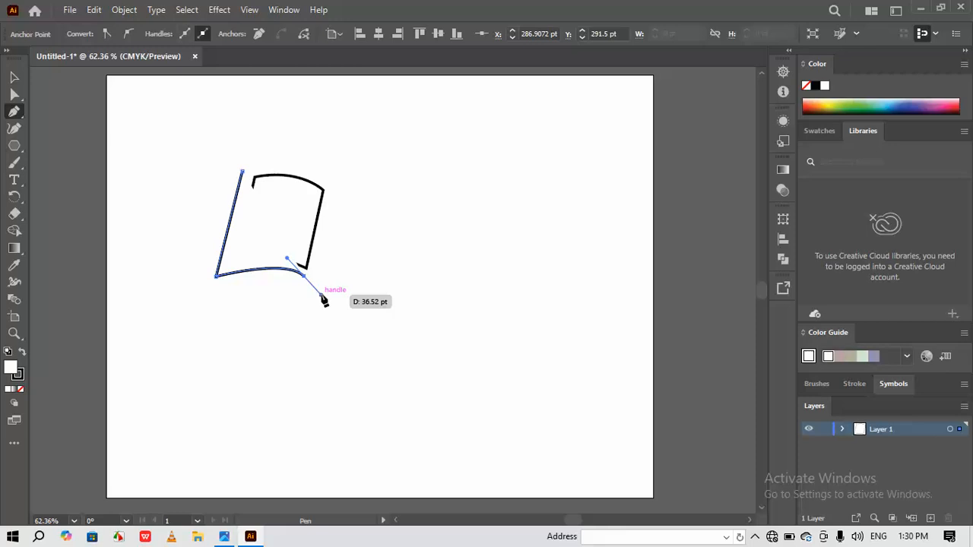
key("ctrl+z")
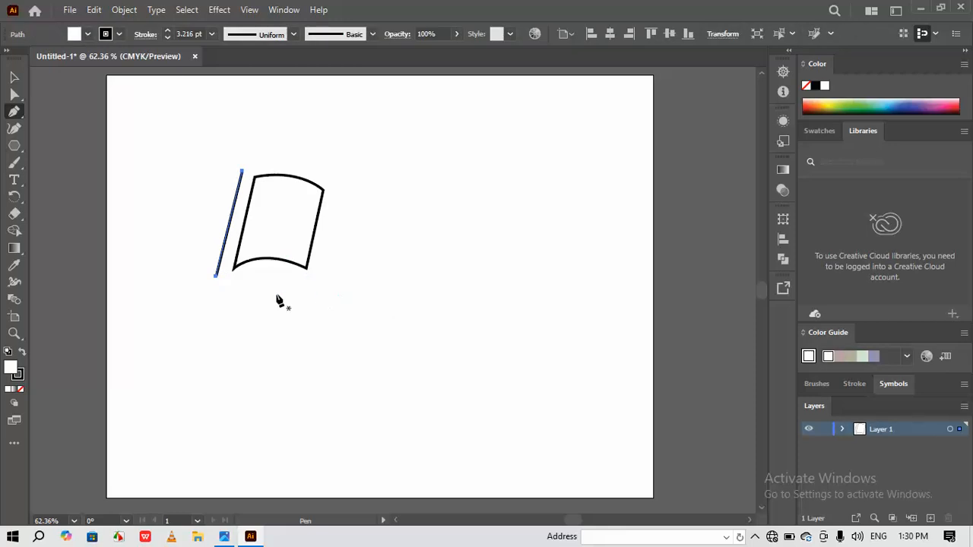
left_click(217, 276)
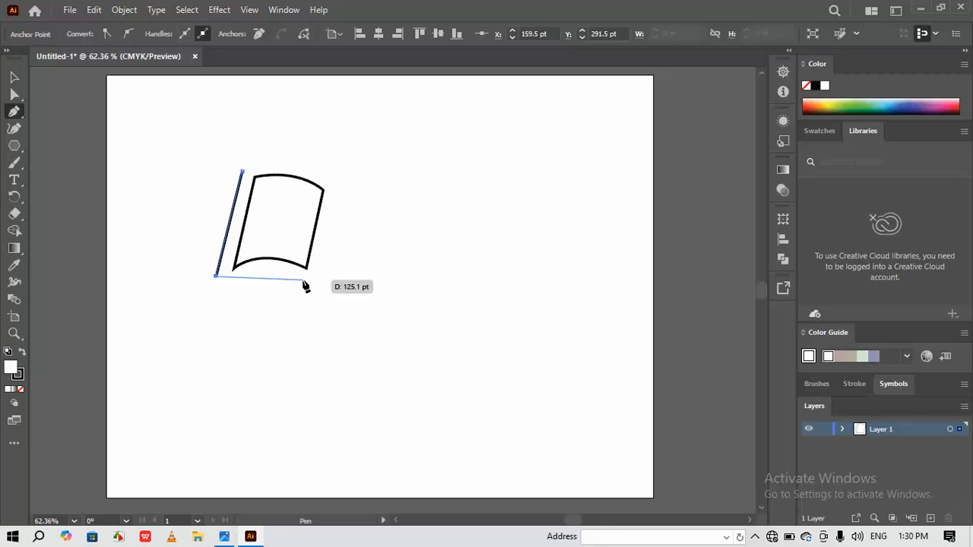
key("ctrl+z")
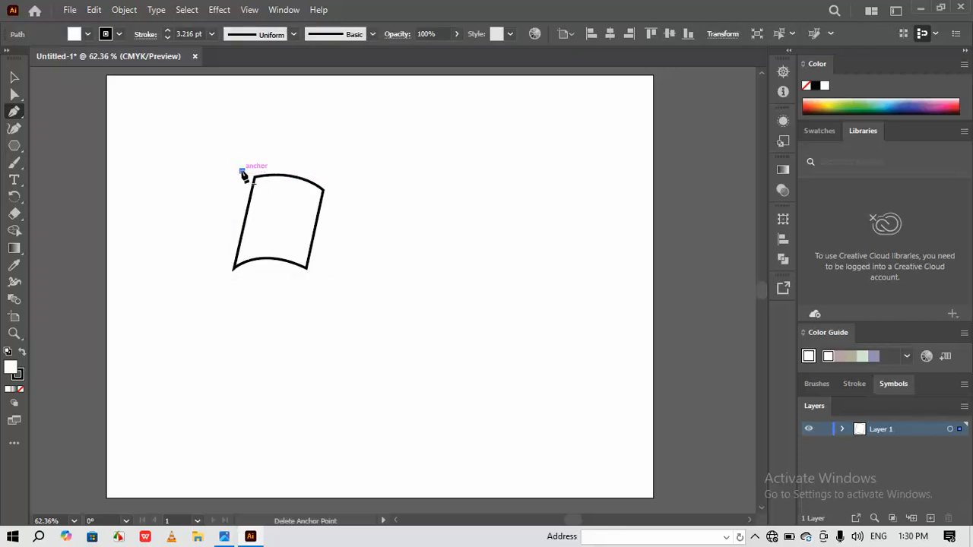
left_click(242, 173)
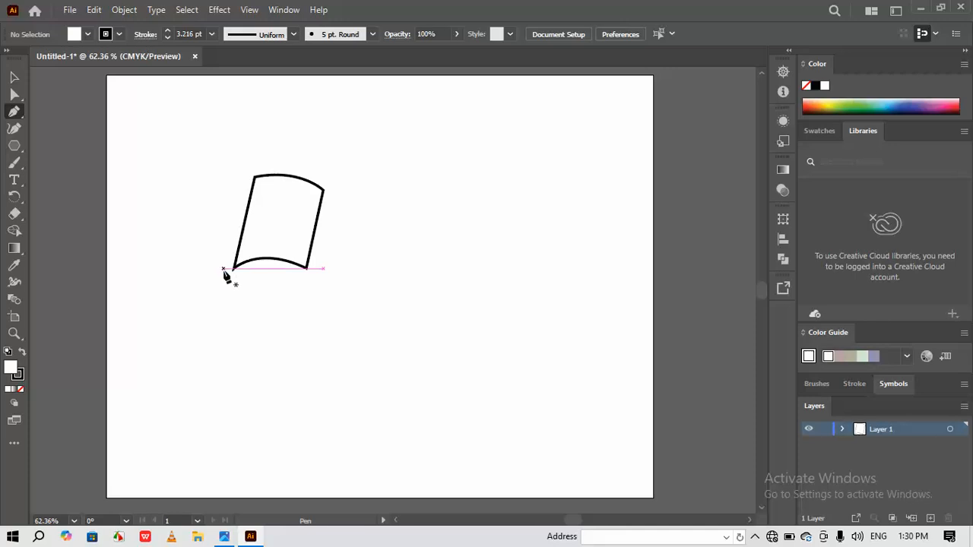
Step: Draw a closed, thin cover outline with the Pen tool along the page's left side and curved bottom edge, tapering to a point at the top
left_click(242, 175)
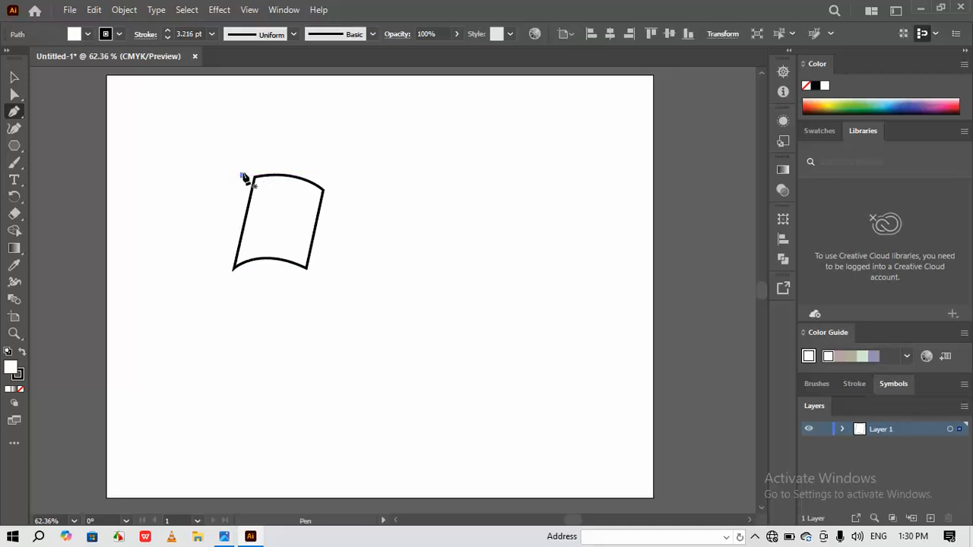
left_click(226, 274)
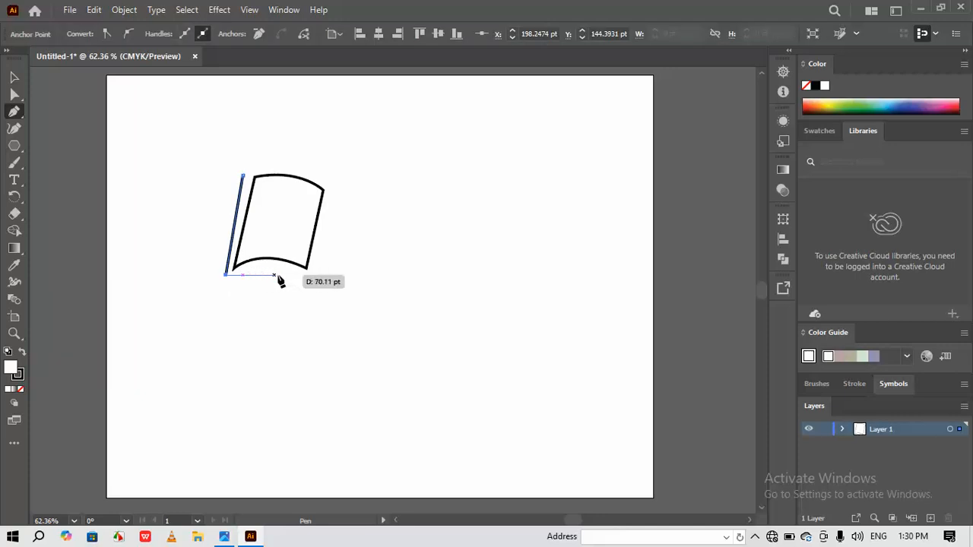
left_click_drag(306, 275, 326, 293)
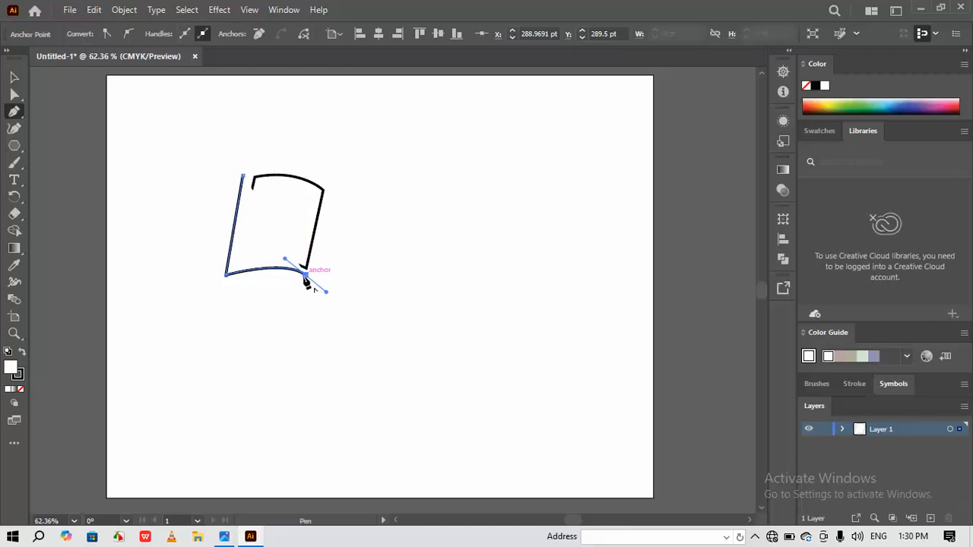
left_click(305, 276)
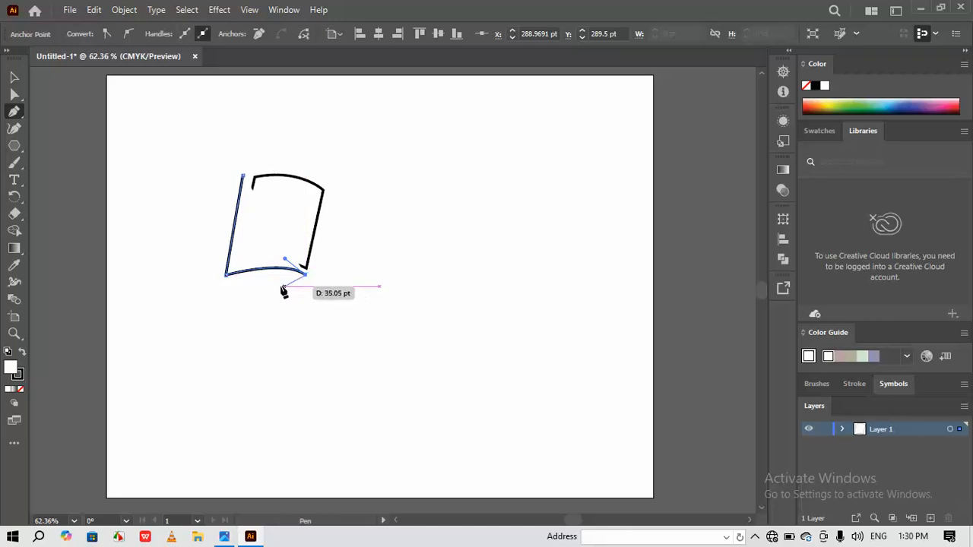
left_click(219, 280)
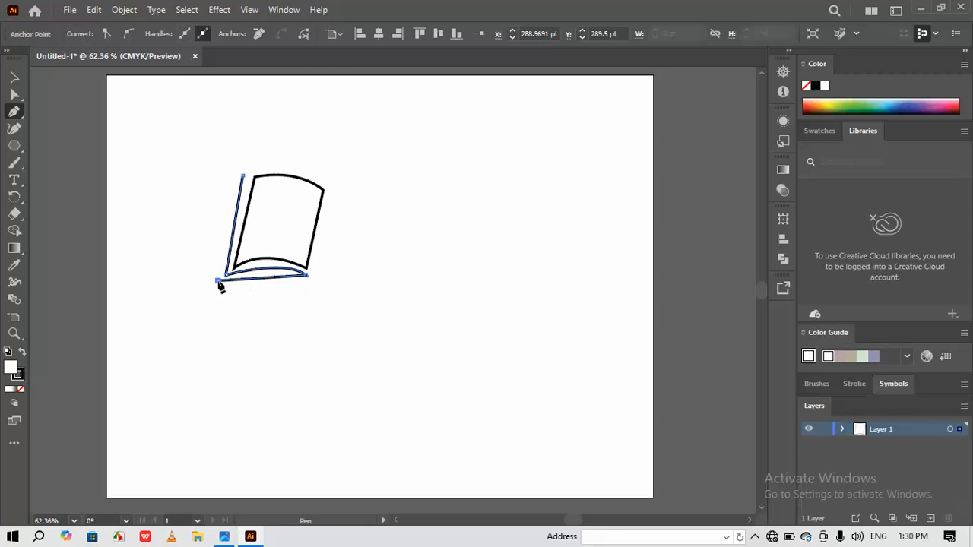
left_click(242, 177)
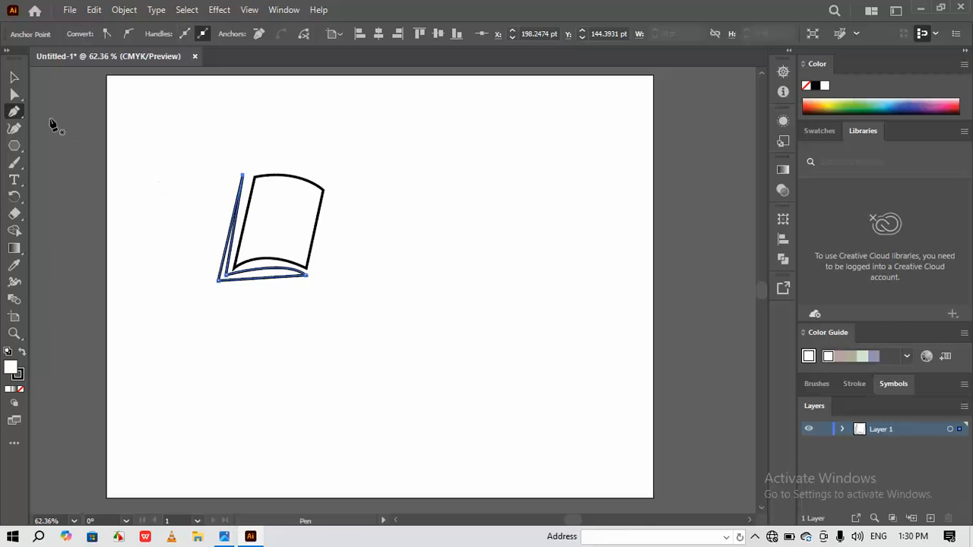
Step: Fill the book page shape with black
left_click(13, 77)
left_click(340, 208)
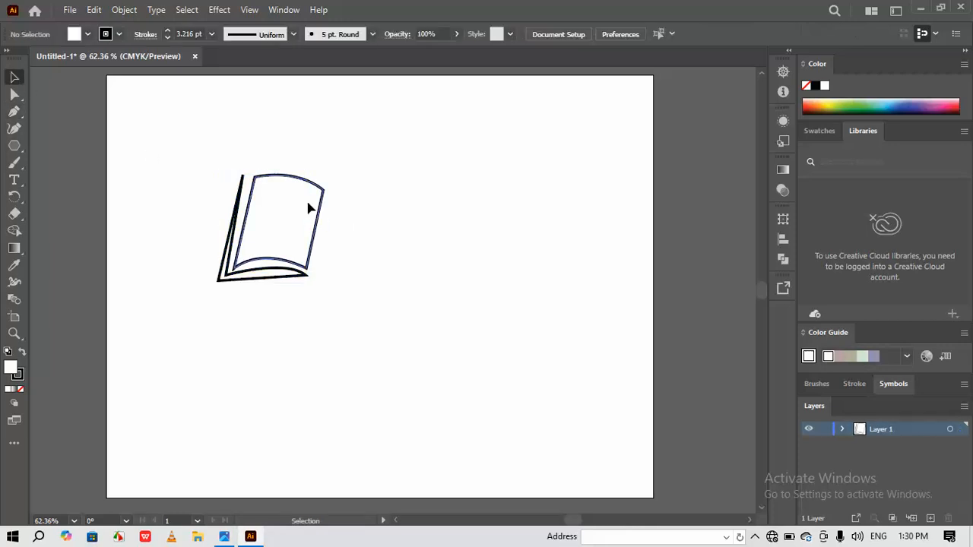
left_click(309, 208)
left_click(89, 35)
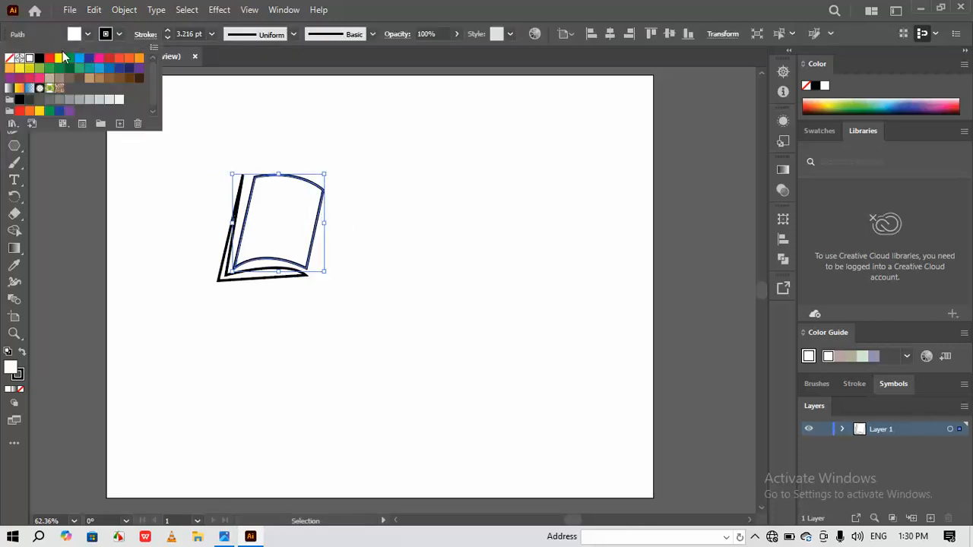
left_click(39, 58)
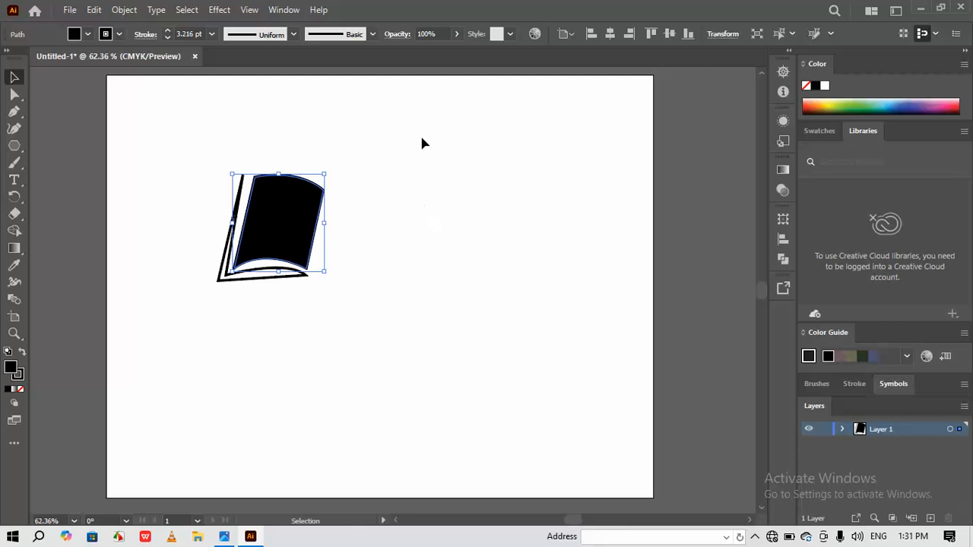
Step: Group the page and cover outline, and shift the group slightly right and down on the artboard
left_click_drag(416, 123, 168, 356)
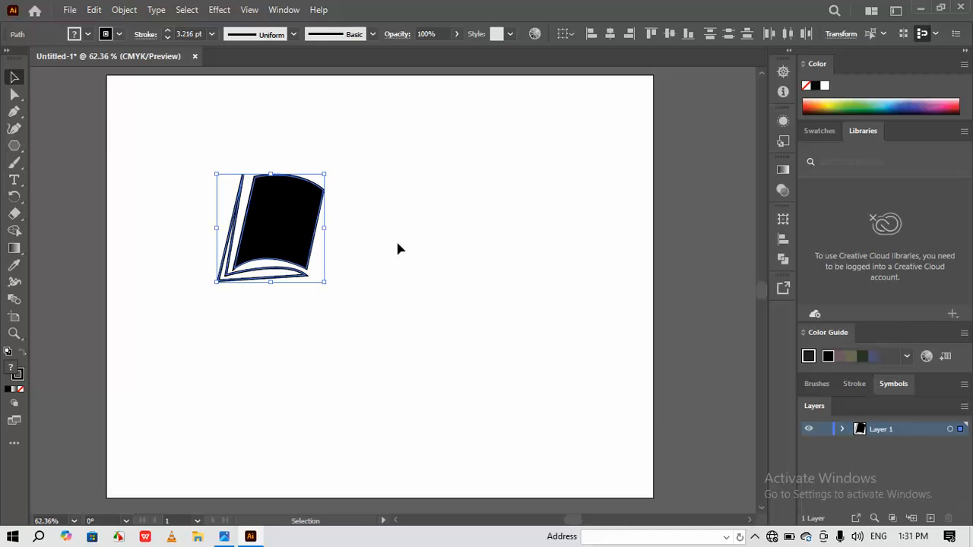
key("ctrl+g")
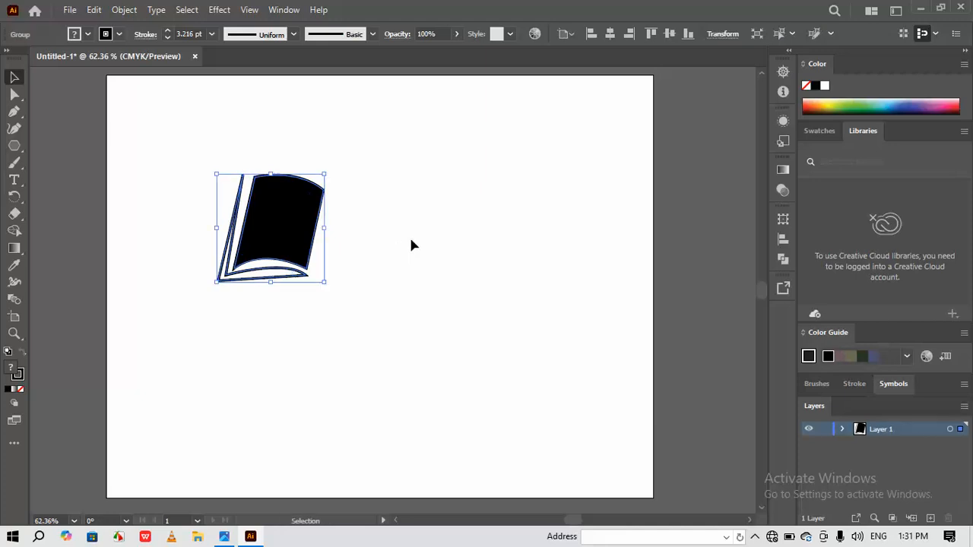
left_click(410, 244)
left_click(263, 223)
left_click_drag(263, 223, 293, 230)
Step: Create a reflected copy of the book half across the vertical axis and place it against the original's right side
right_click(292, 225)
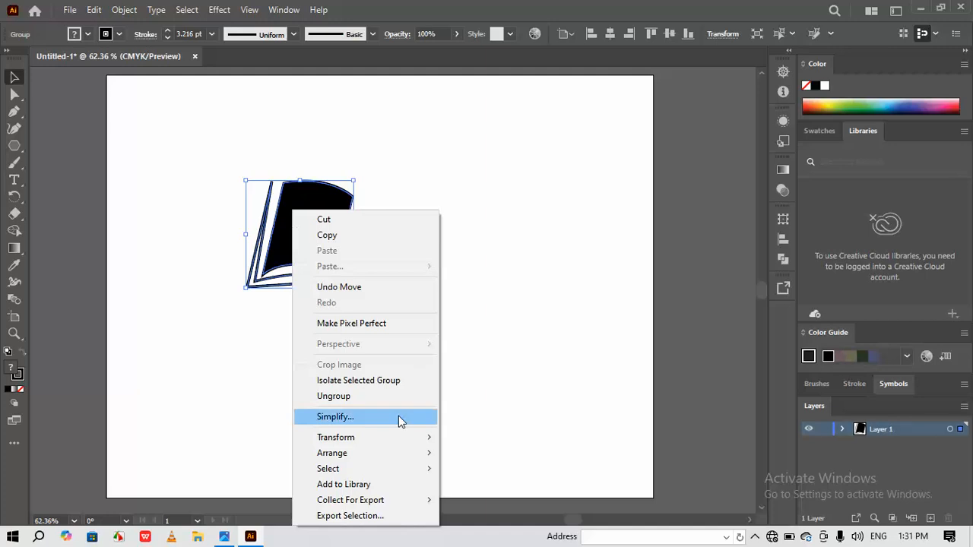
mouse_move(384, 454)
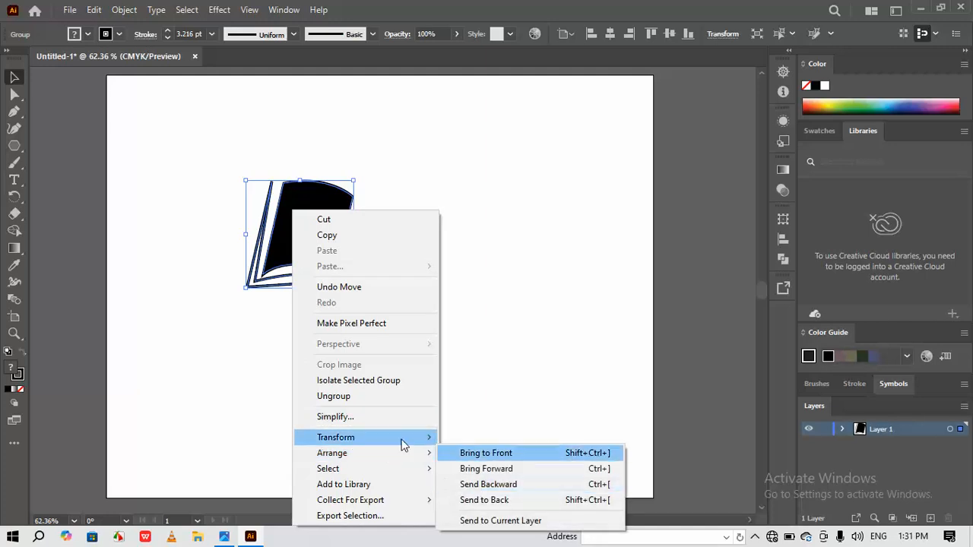
mouse_move(396, 439)
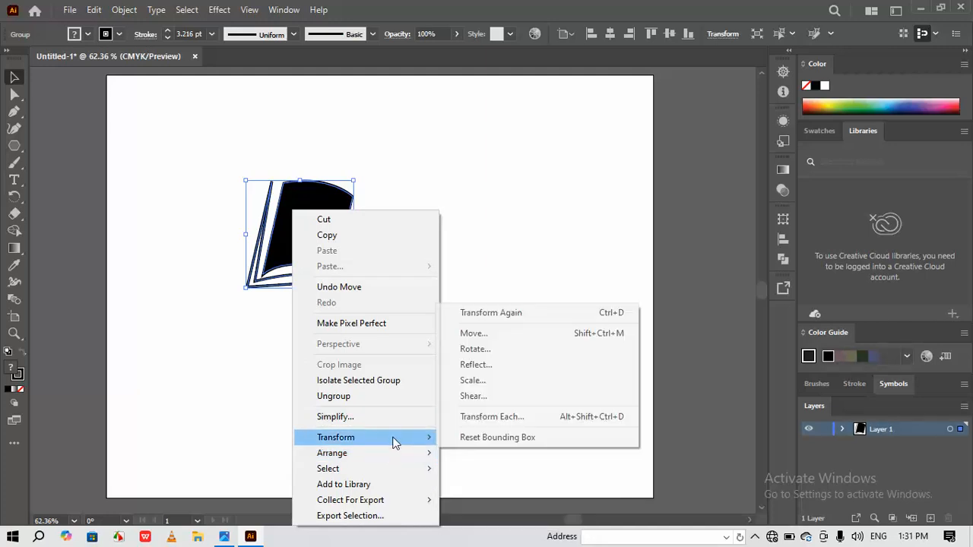
left_click(489, 368)
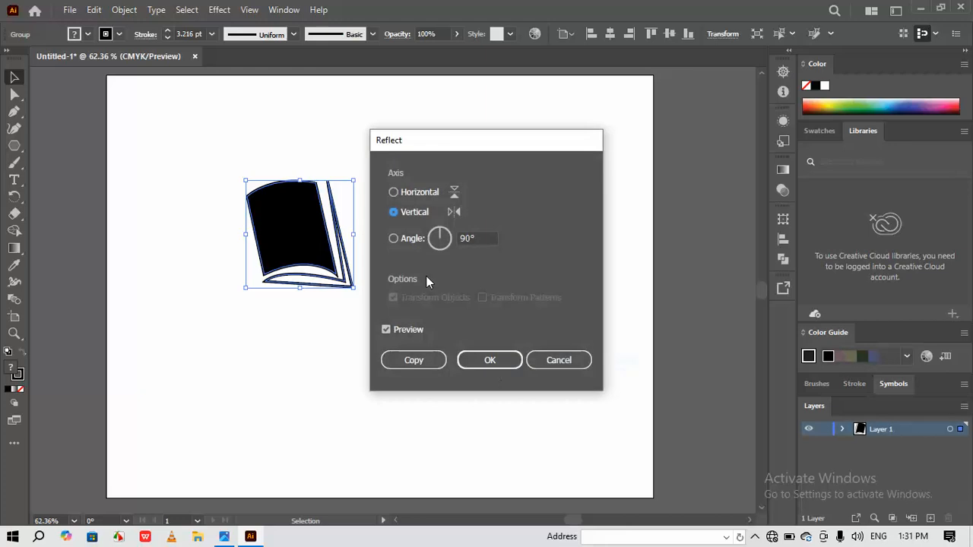
left_click(414, 361)
left_click_drag(293, 225, 400, 235)
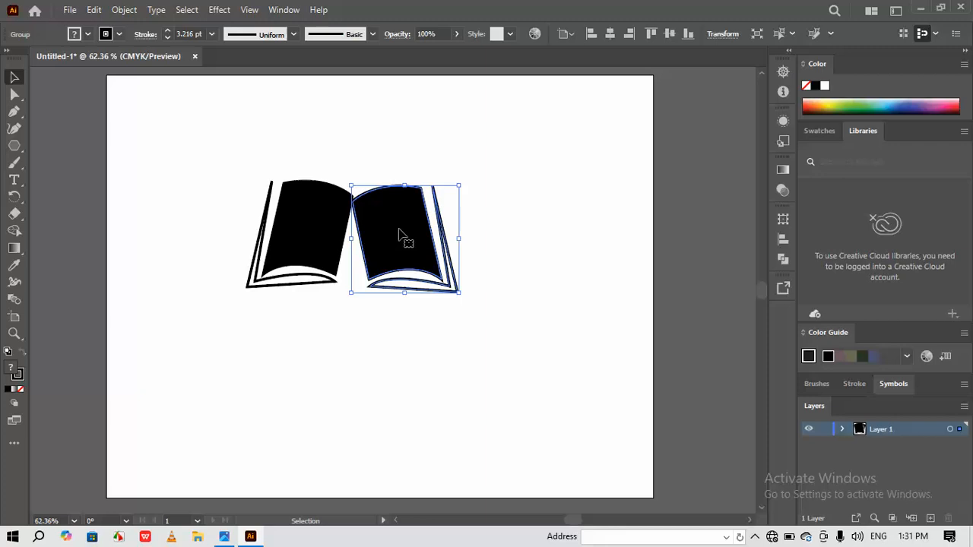
Step: Rotate both book halves until their pages stand nearly upright, and align the right half beside the left with a narrow gap
left_click(327, 209)
left_click_drag(360, 174, 342, 164)
mouse_move(401, 207)
left_mouse_down()
mouse_move(394, 189)
mouse_move(395, 197)
left_mouse_up()
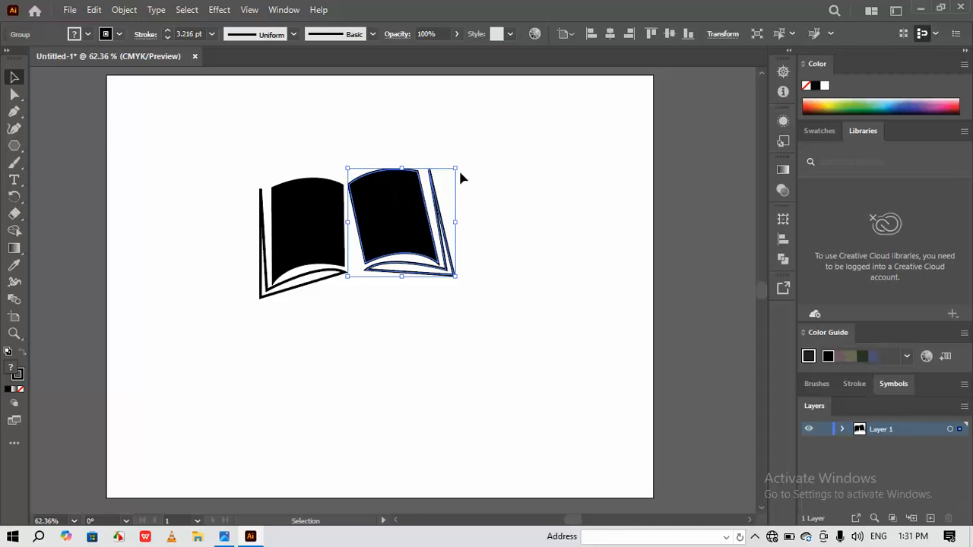
left_click_drag(458, 165, 467, 179)
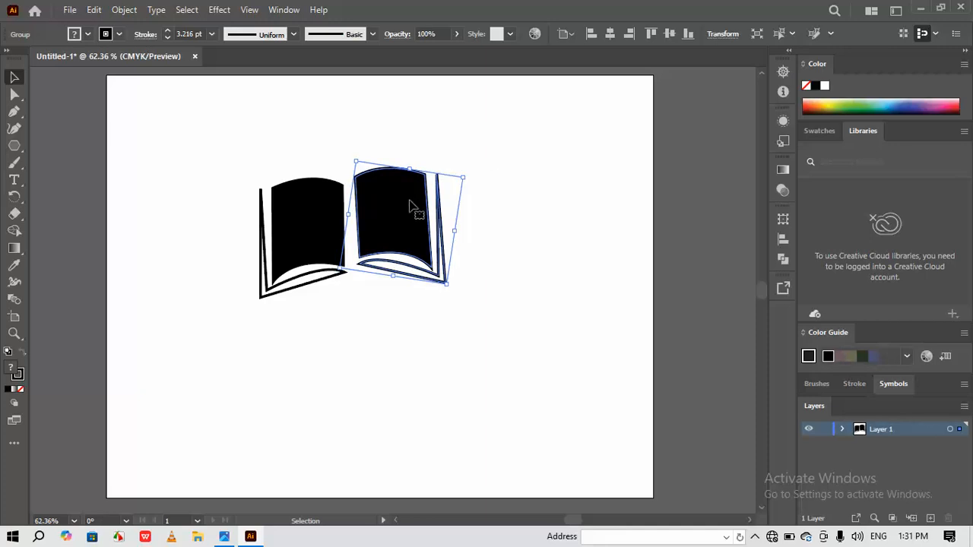
left_click_drag(409, 205, 406, 218)
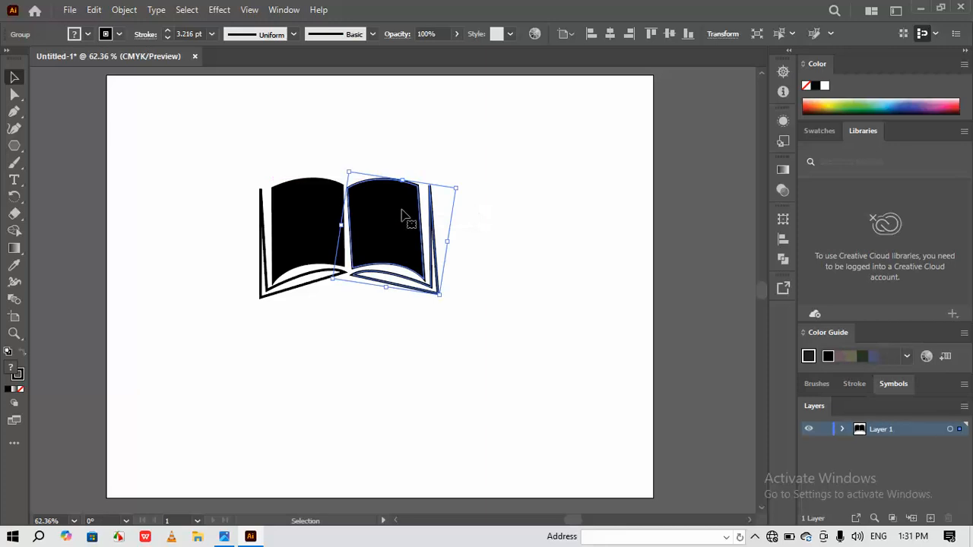
Step: Nudge the right book half slightly upward to line it up with the left half
left_click(479, 190)
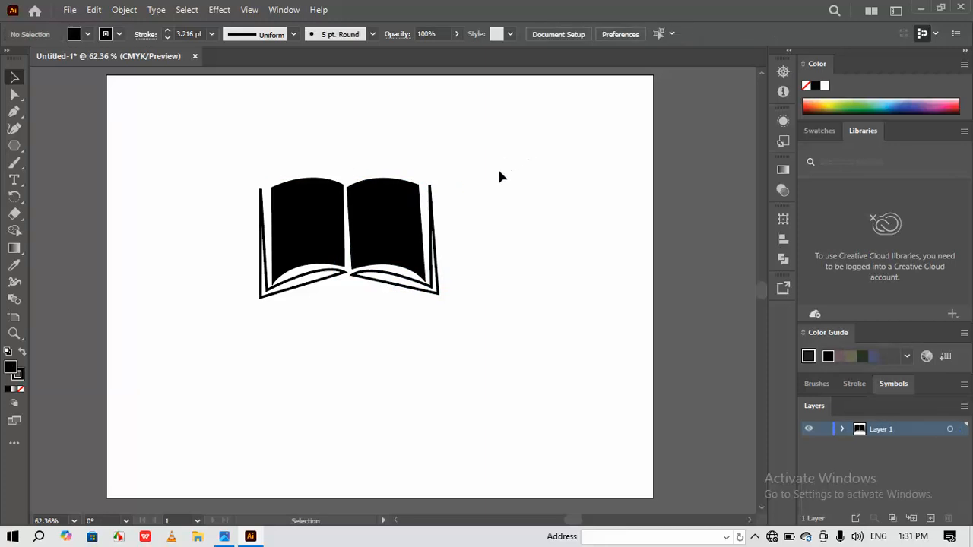
left_click(388, 207)
key("Up")
key("Up")
key("Up")
key("Up")
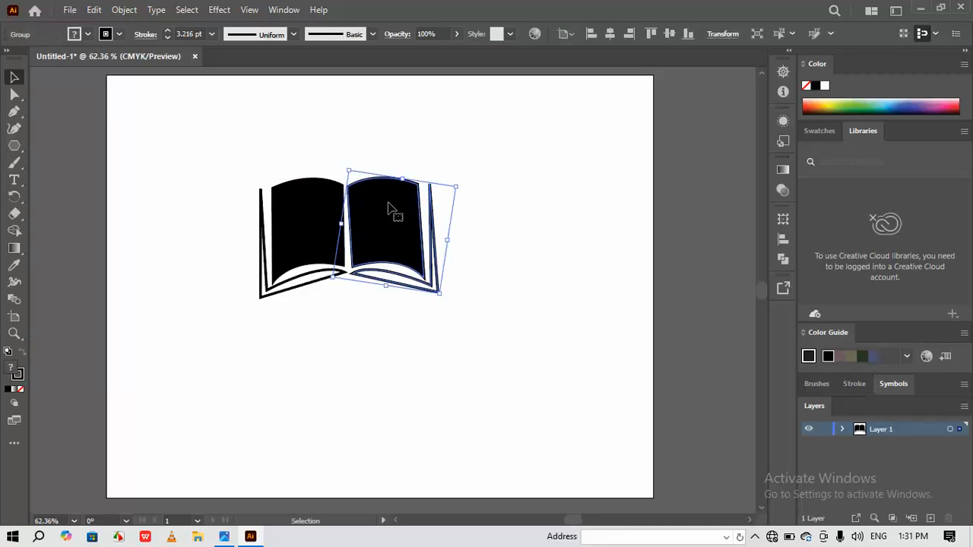
Step: Group the two book halves and move the complete book toward the middle of the artboard
left_click(530, 226)
left_click_drag(521, 152, 125, 439)
left_click_drag(378, 239, 414, 264)
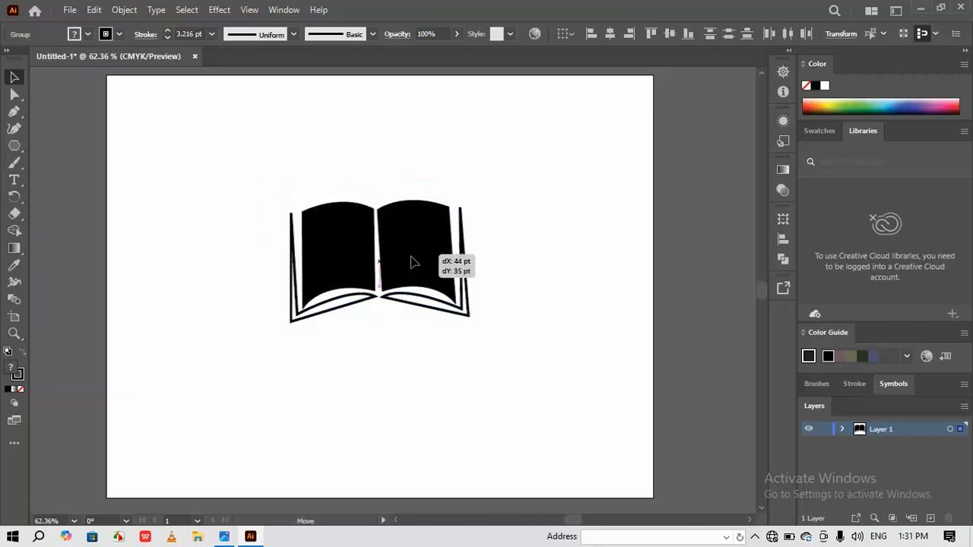
right_click(415, 265)
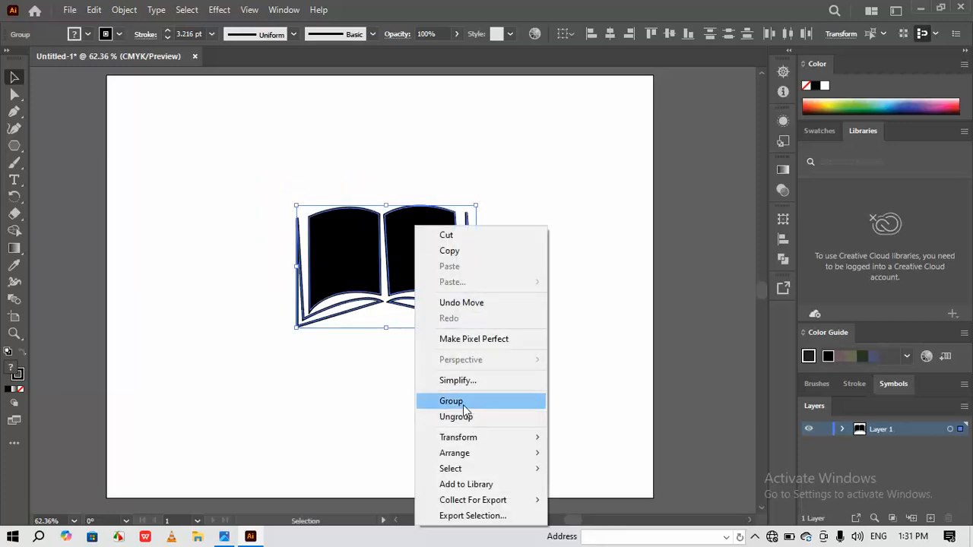
left_click(456, 401)
left_click(491, 341)
mouse_move(425, 249)
left_mouse_down()
mouse_move(474, 185)
mouse_move(439, 239)
left_mouse_up()
left_click(396, 336)
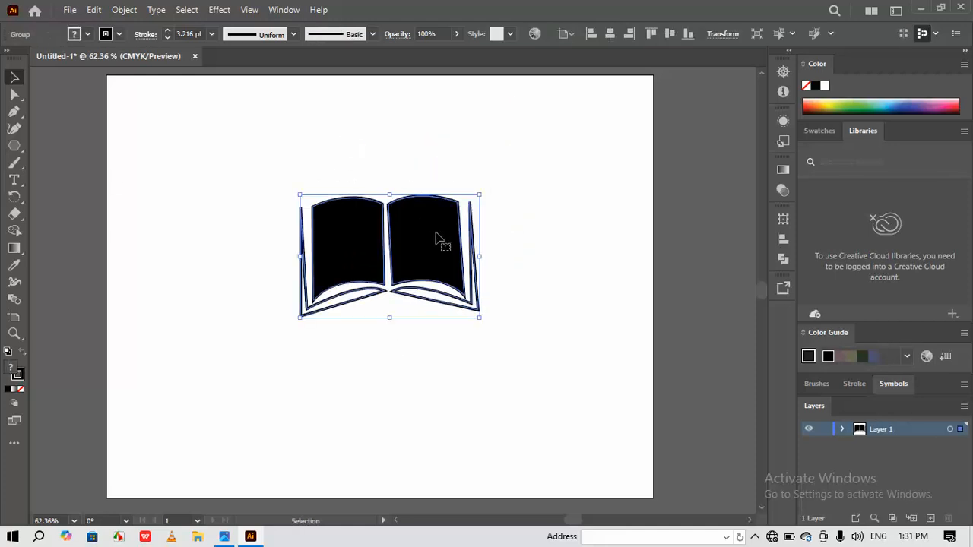
Step: Create a five-sided polygon with a 50 pt radius to the left of the book
left_click(15, 145)
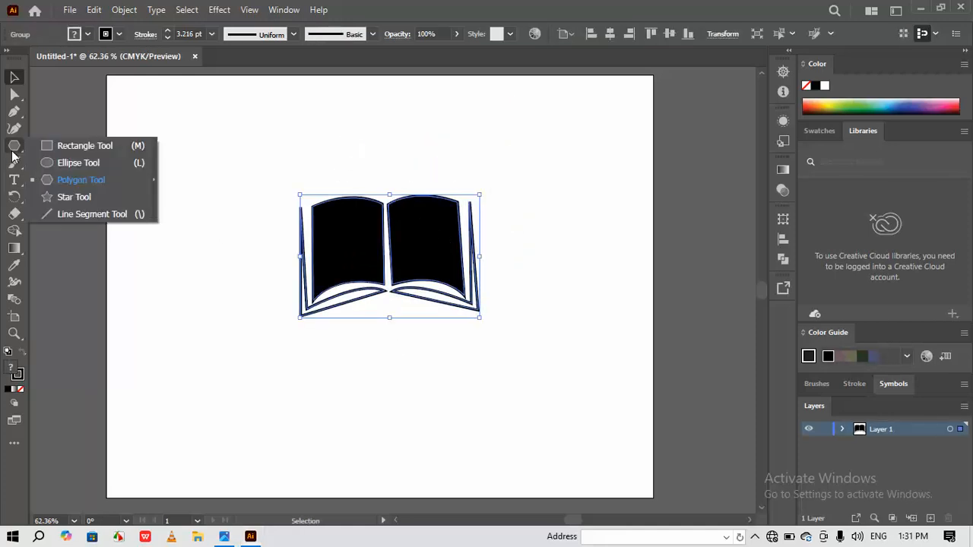
left_click(76, 181)
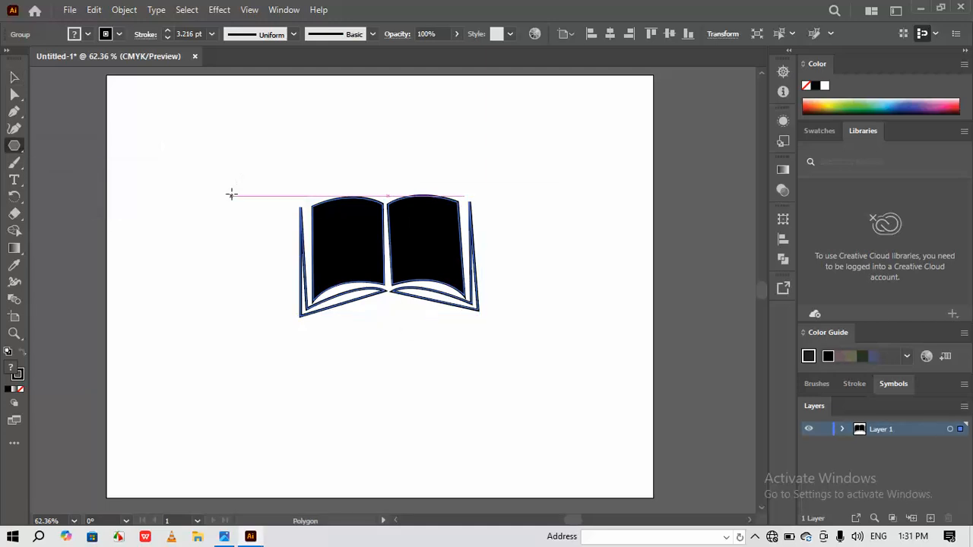
left_click(232, 195)
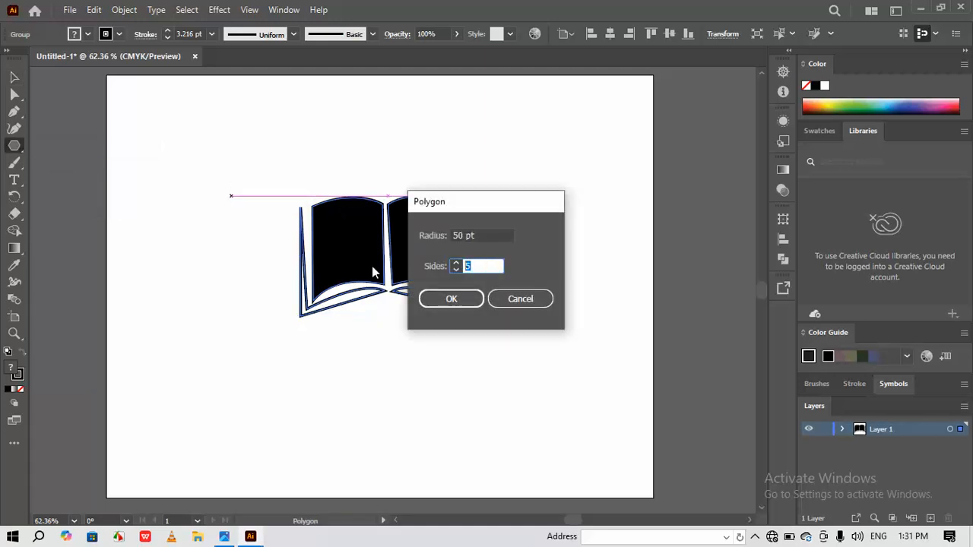
left_click(456, 298)
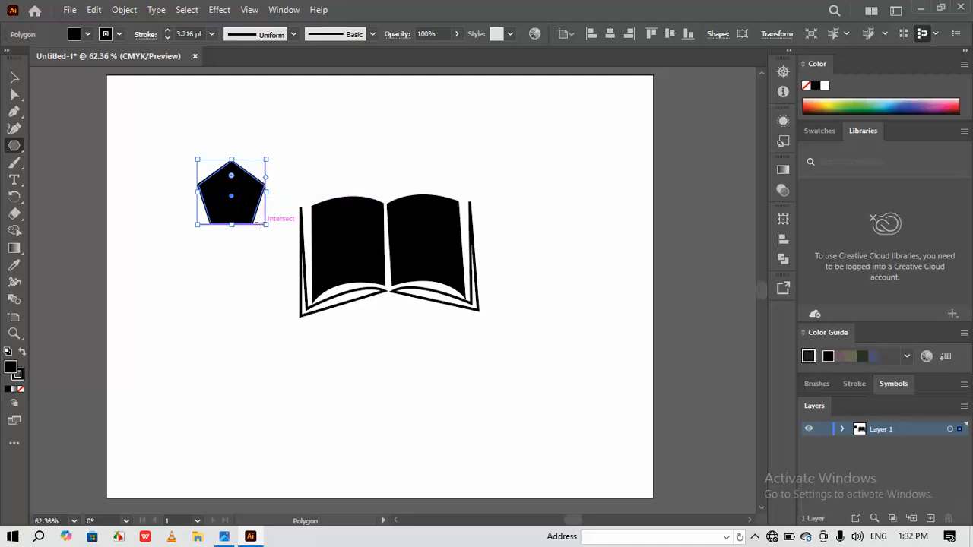
Step: Enlarge the pentagon to the book's overall size and flip it point-down, centred over the book
left_click(13, 77)
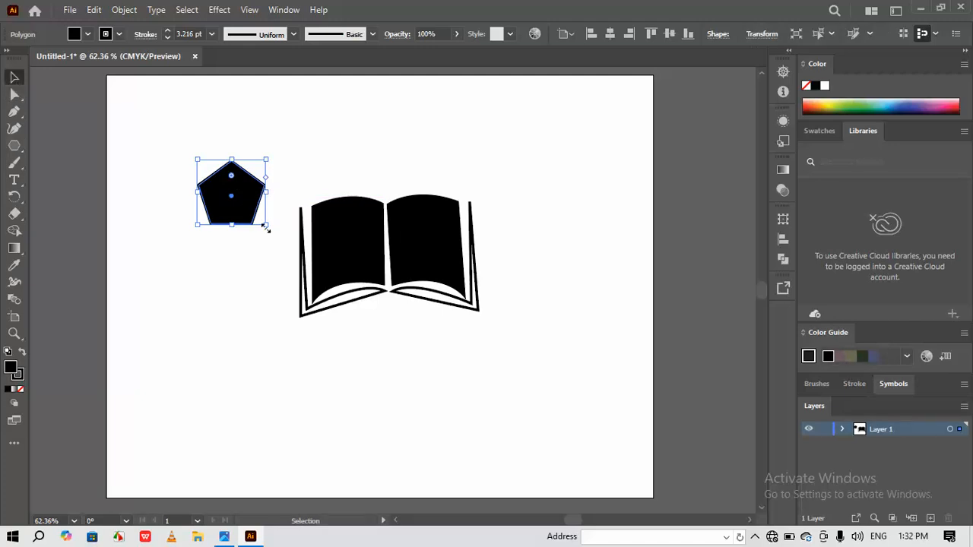
left_click_drag(266, 226, 417, 415)
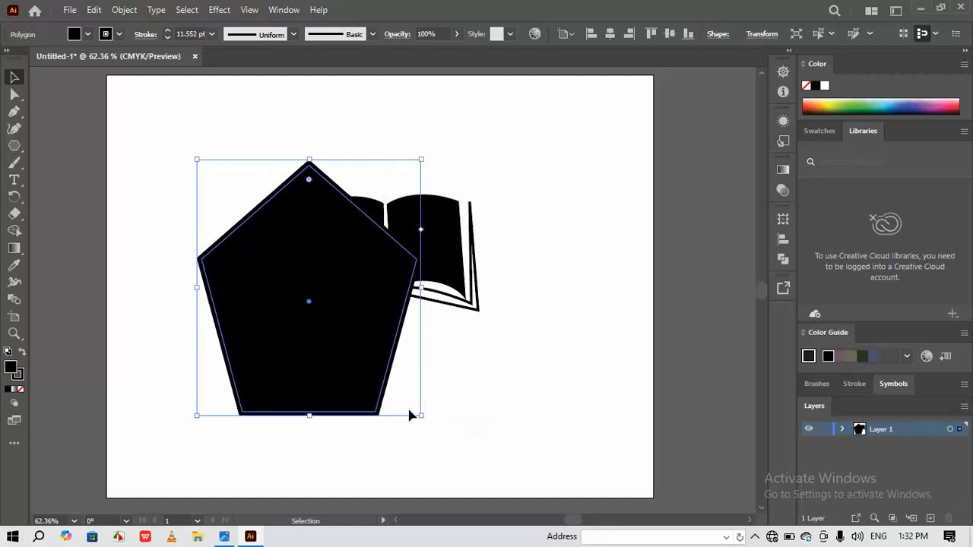
left_click_drag(392, 294, 458, 317)
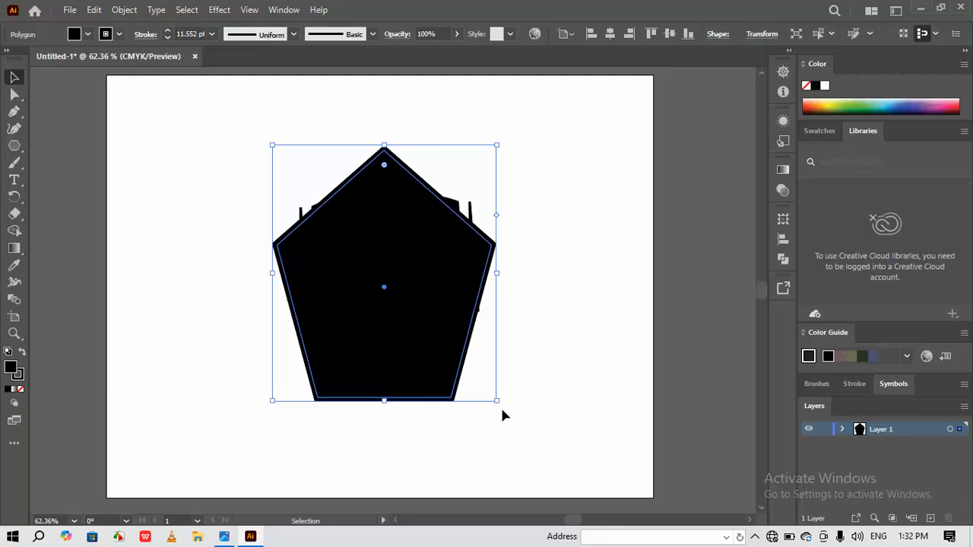
left_click_drag(499, 402, 317, 206)
left_click_drag(356, 255, 360, 231)
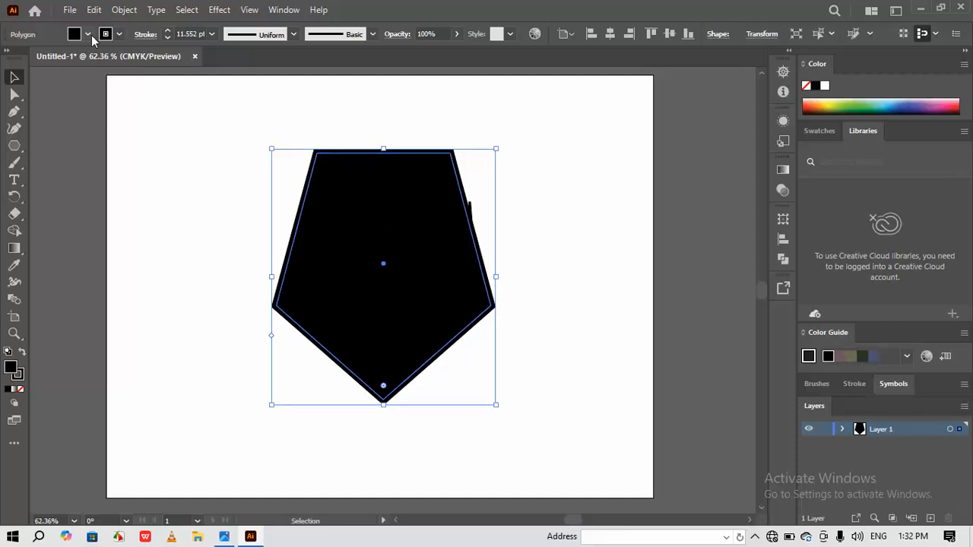
Step: Remove the pentagon's fill and set its stroke weight to 16 pt
left_click(89, 36)
left_click(9, 59)
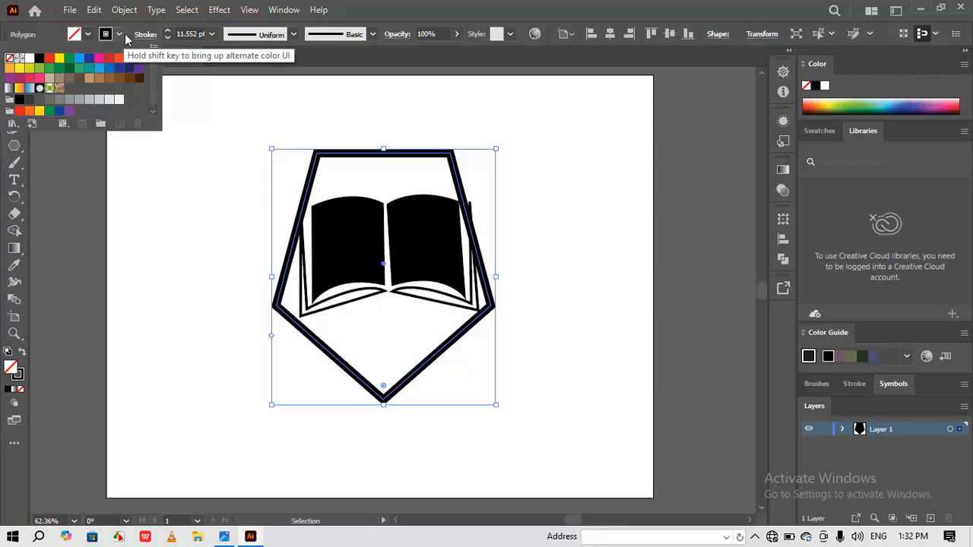
left_click(165, 31)
left_click(168, 30)
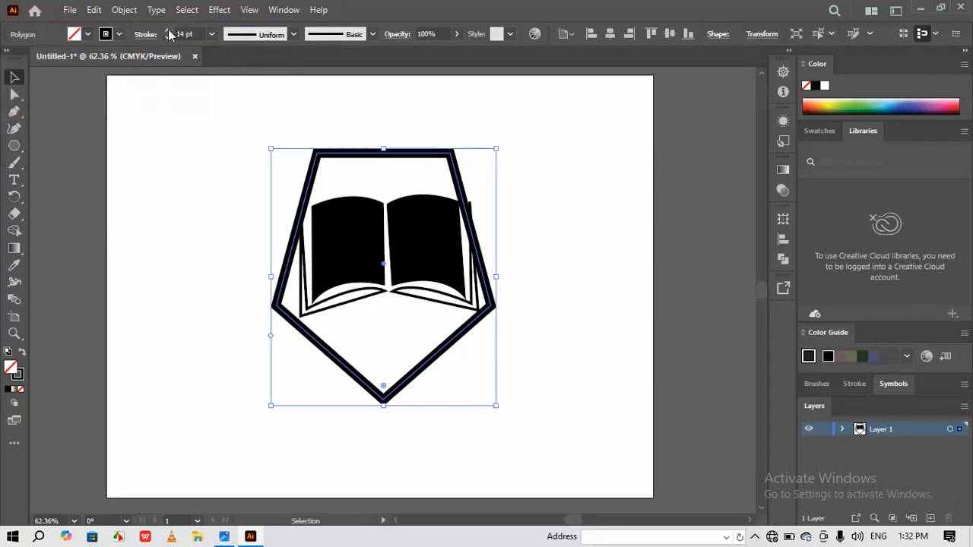
left_click(168, 31)
left_click(168, 30)
left_click(168, 31)
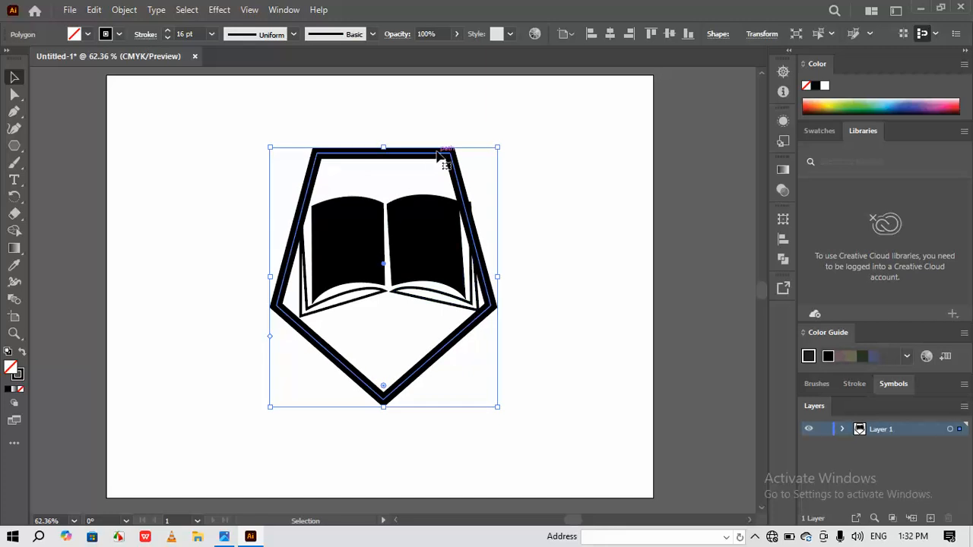
left_click(185, 117)
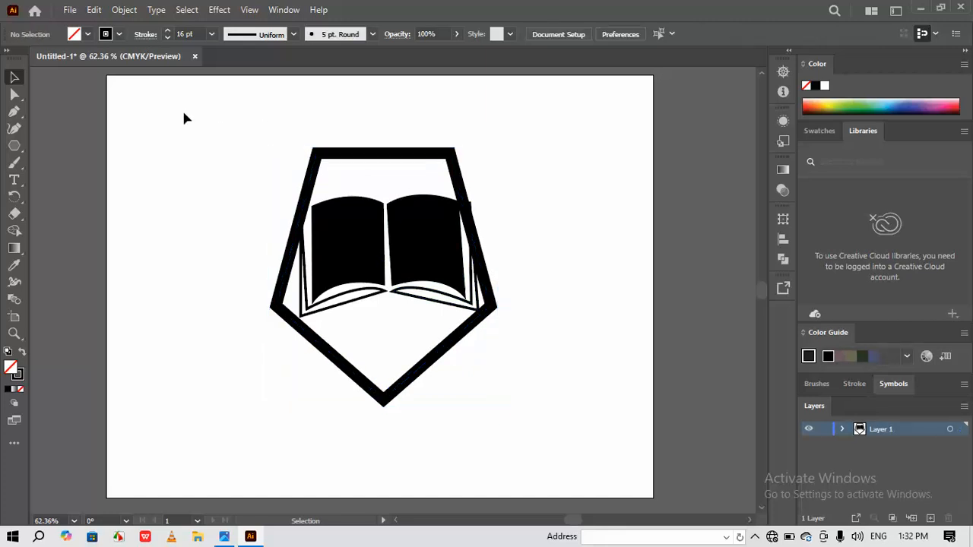
Step: Move the pentagon's two top corner anchor points straight up to Y 68 pt
left_click(14, 95)
left_click_drag(451, 153, 449, 157)
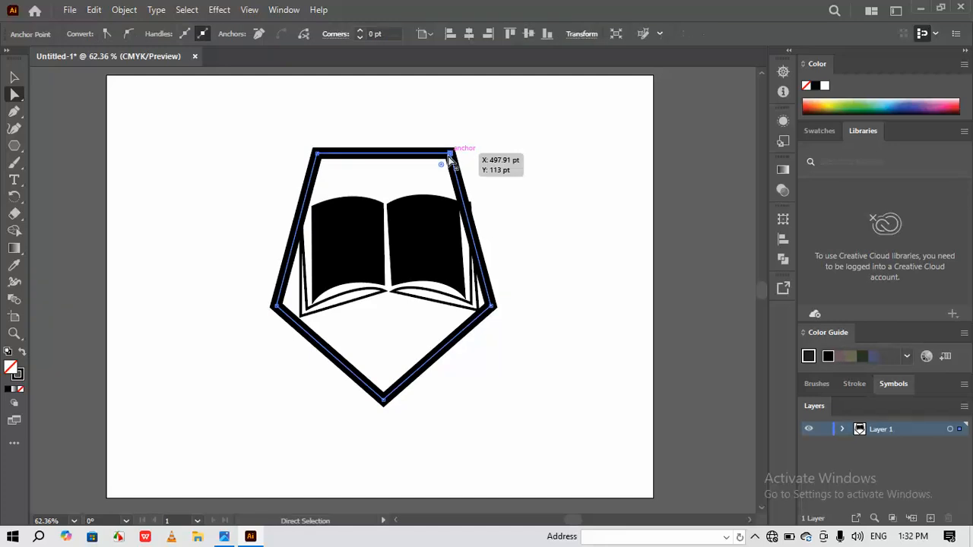
left_click(317, 155, "shift")
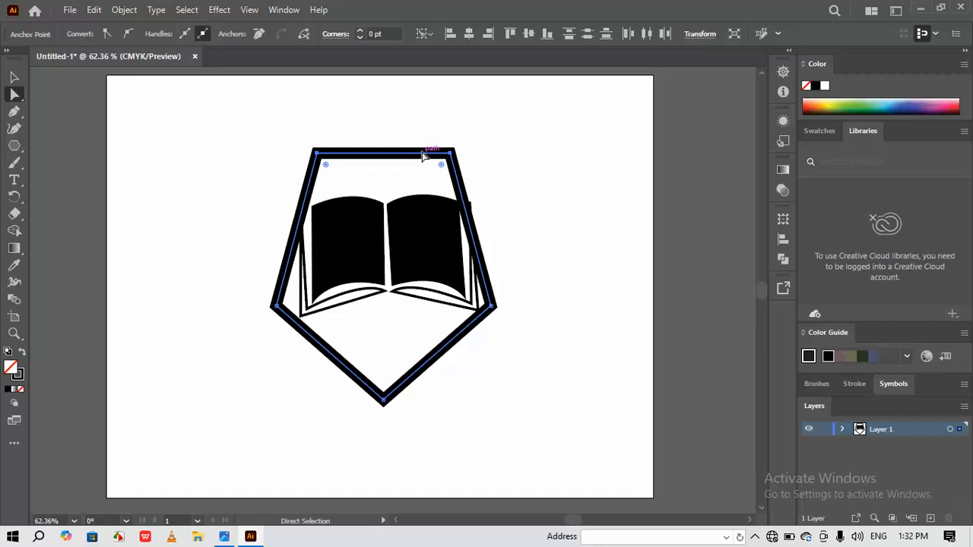
key("Up")
key("Up")
key("Up")
key("Up")
key("Up")
key("Up")
key("Up")
key("Up")
key("Up")
key("Up")
key("Up")
key("Up")
key("Up")
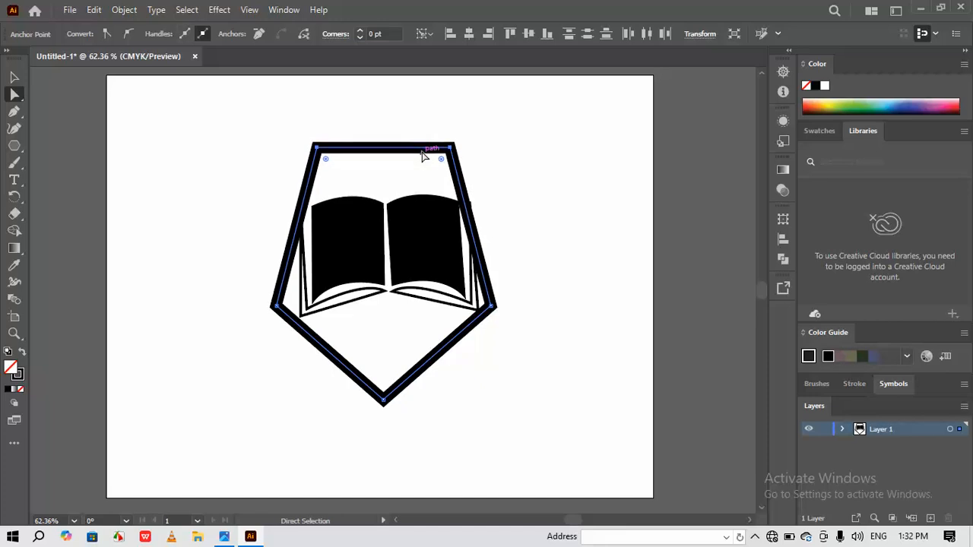
key("Up")
key("Up")
key("Up")
key("Up")
key("Up")
key("Up")
key("Up")
key("Up")
key("Up")
key("Up")
key("Up")
key("Up")
key("Up")
key("Up")
key("Up")
key("Up")
key("Up")
key("Up")
key("Up")
key("Up")
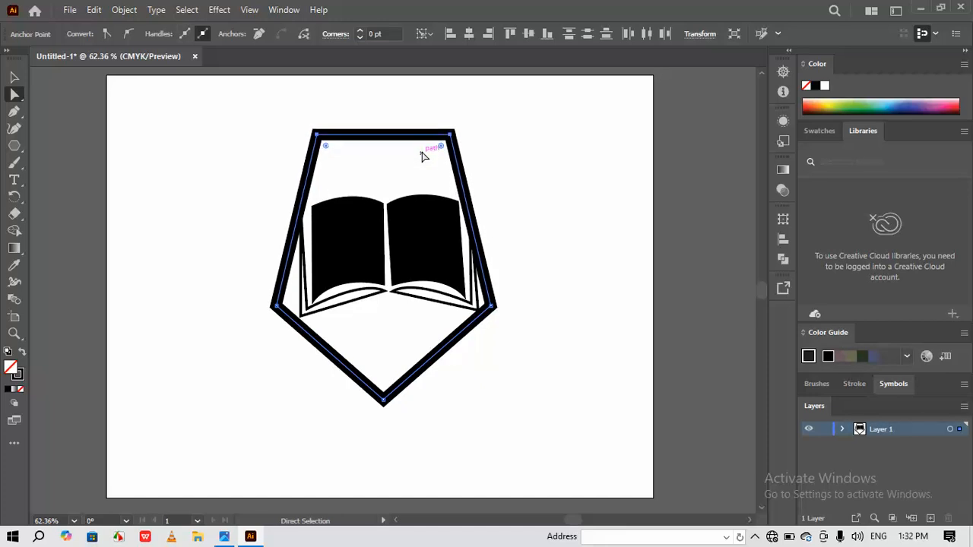
key("Up")
key("Up")
key("Up")
key("Up")
key("Up")
key("Up")
key("Up")
key("Up")
key("Up")
key("Up")
key("Up")
key("Up")
key("Up")
key("Up")
key("Up")
key("Up")
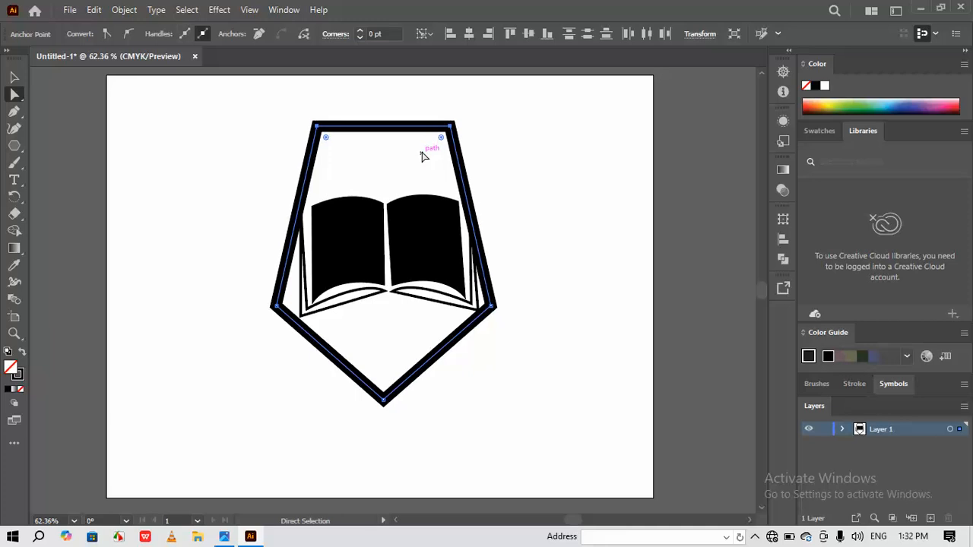
key("Up")
key("Up")
key("Up")
key("Up")
key("Up")
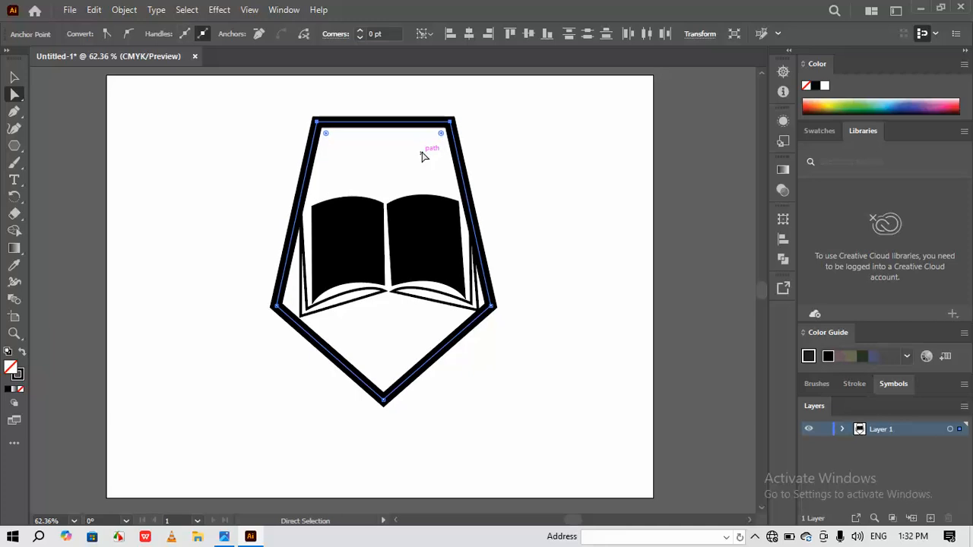
Step: Widen the pentagon's top edge by moving the right corner outward about 68 pt and the left corner outward to match
left_click(489, 179)
left_click(452, 121)
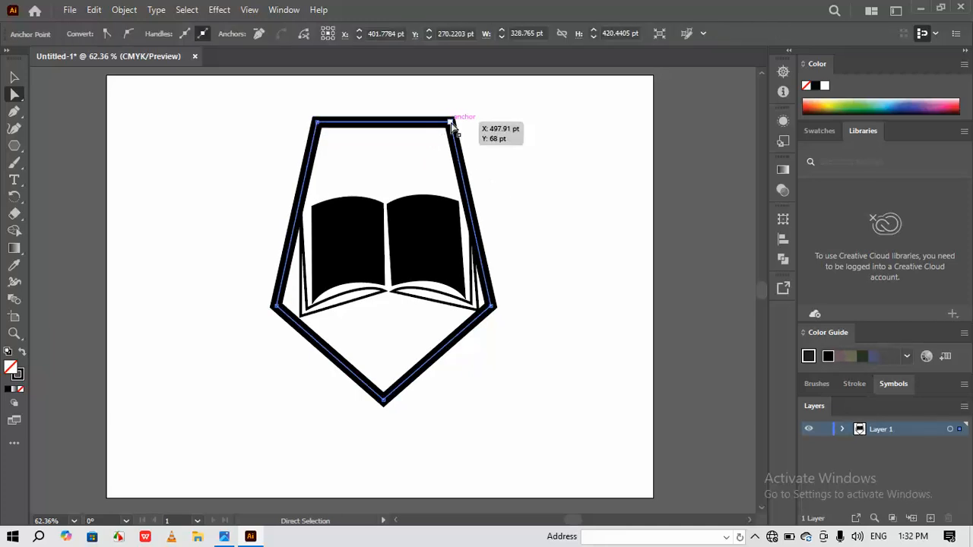
left_click_drag(452, 124, 497, 126)
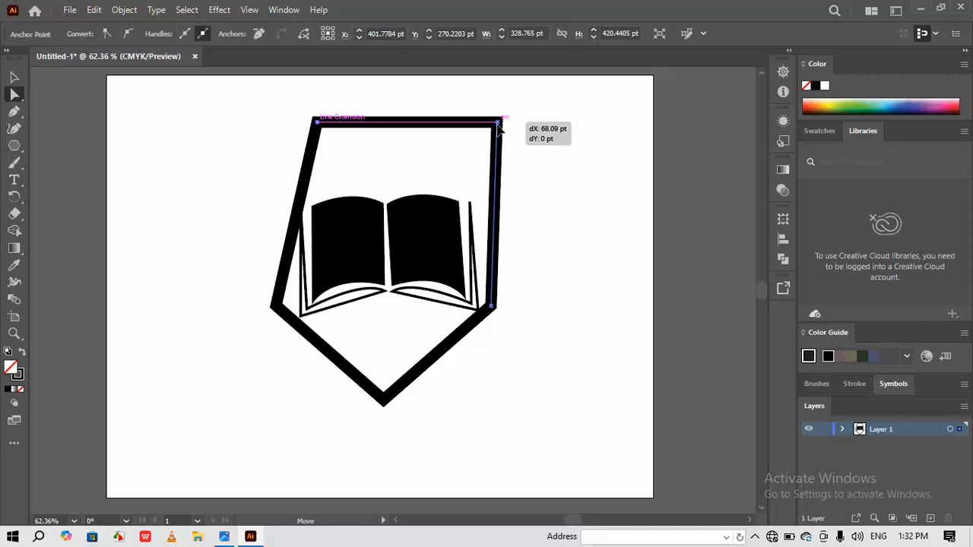
left_click_drag(498, 129, 499, 128)
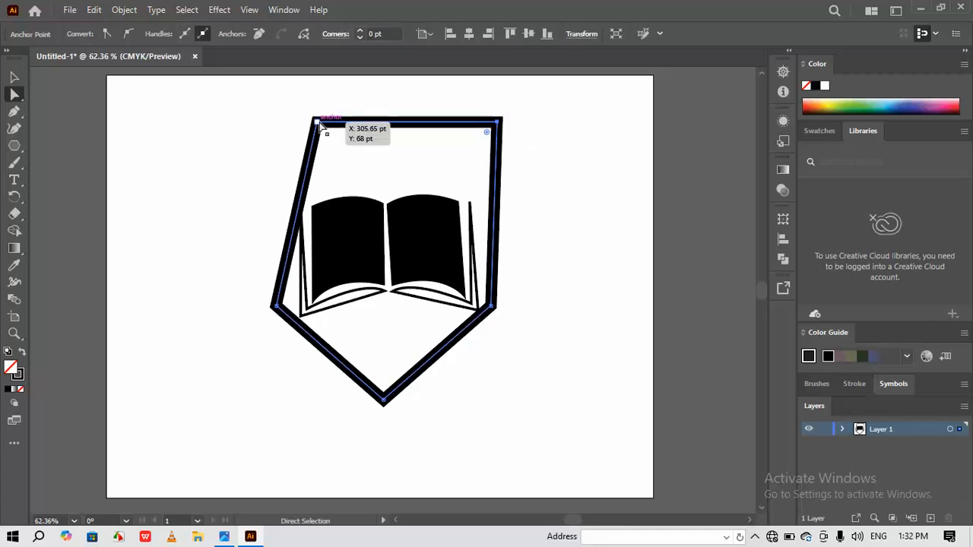
left_click_drag(320, 125, 271, 128)
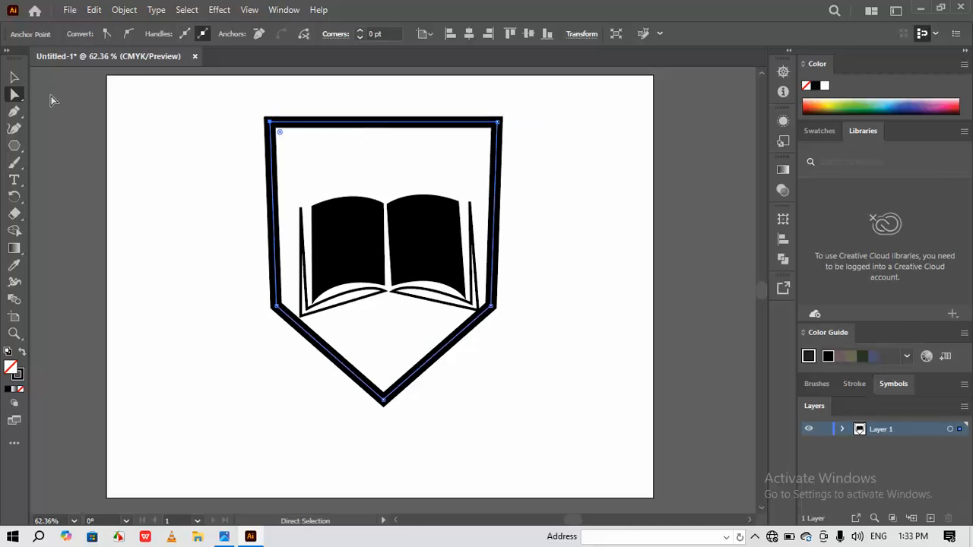
Step: Add an anchor point at X 396 pt, Y 68 pt on the frame's top edge and raise it into a peak
left_click_drag(31, 113, 81, 114)
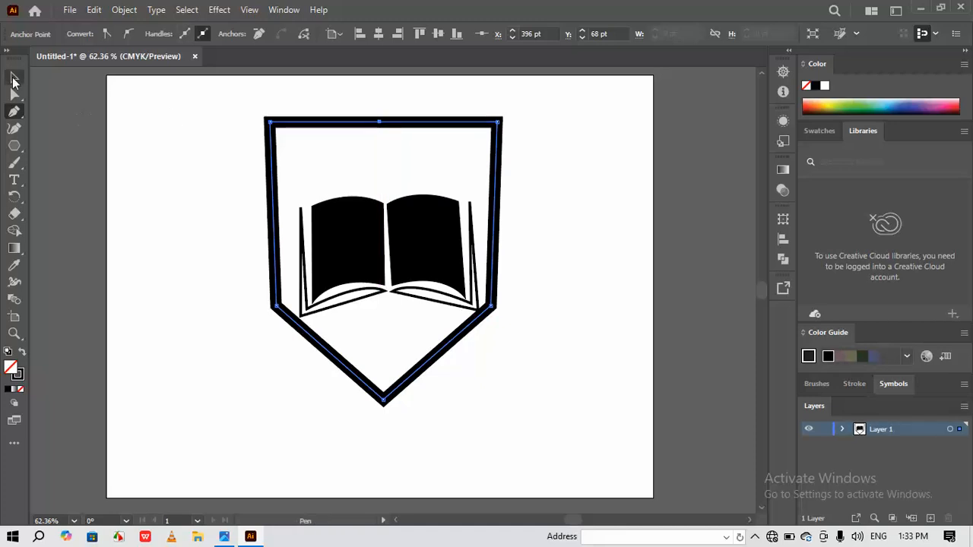
left_click(14, 78)
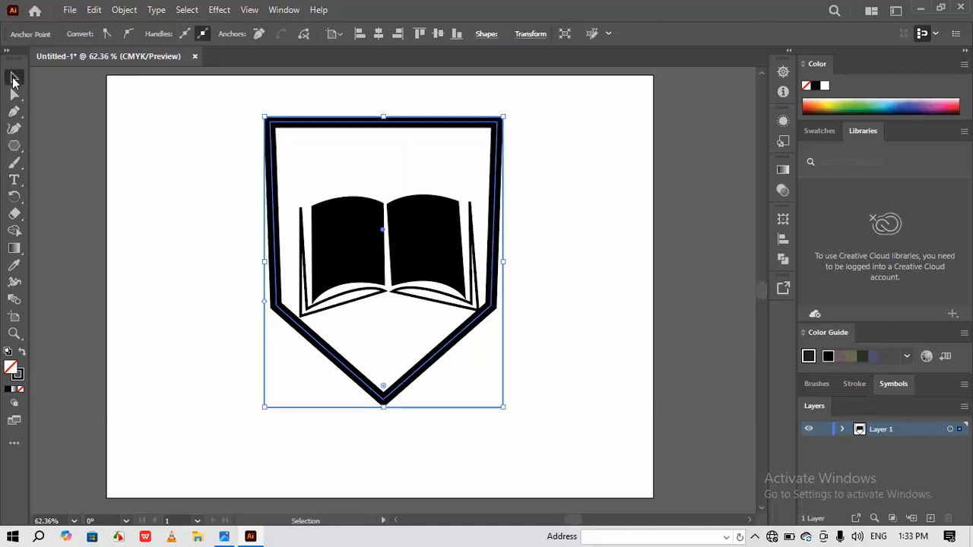
left_click(384, 124)
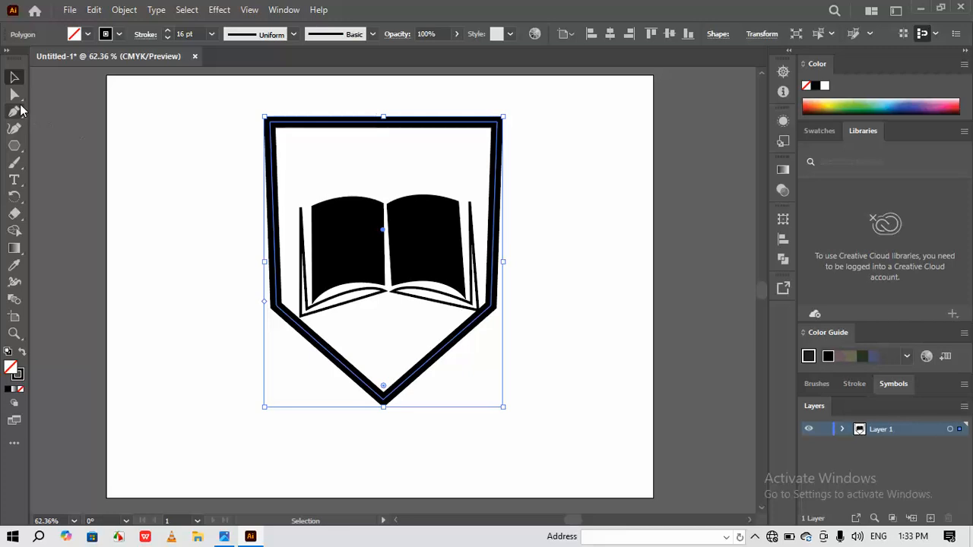
left_click(14, 95)
left_click_drag(380, 126, 380, 208)
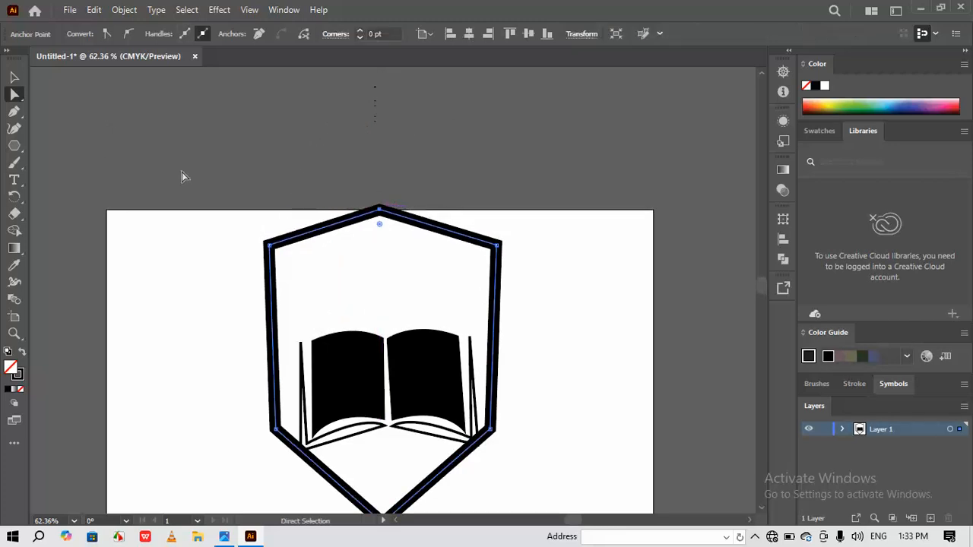
Step: Move the shield frame down so that it encloses the book and its peak sits inside the artboard
left_click(15, 76)
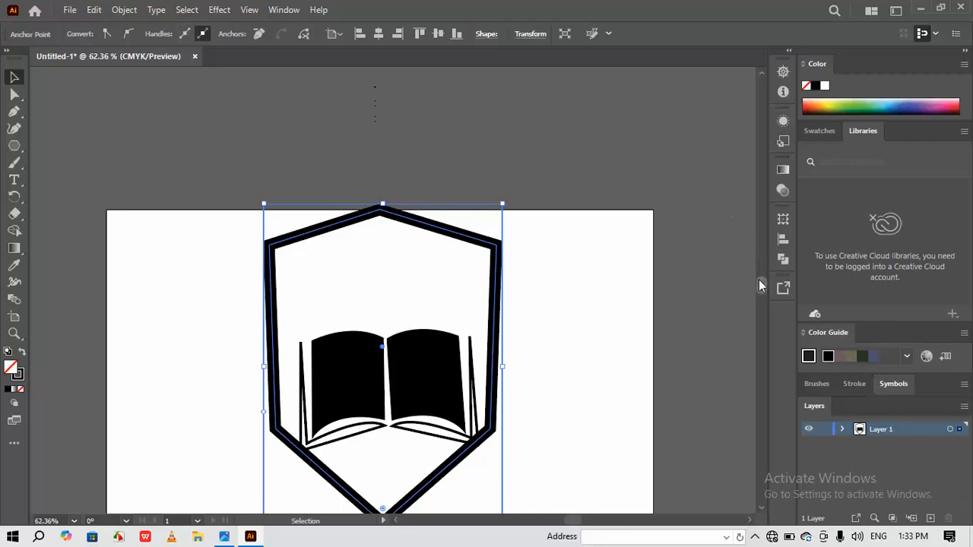
scroll(761, 289, "down", 2)
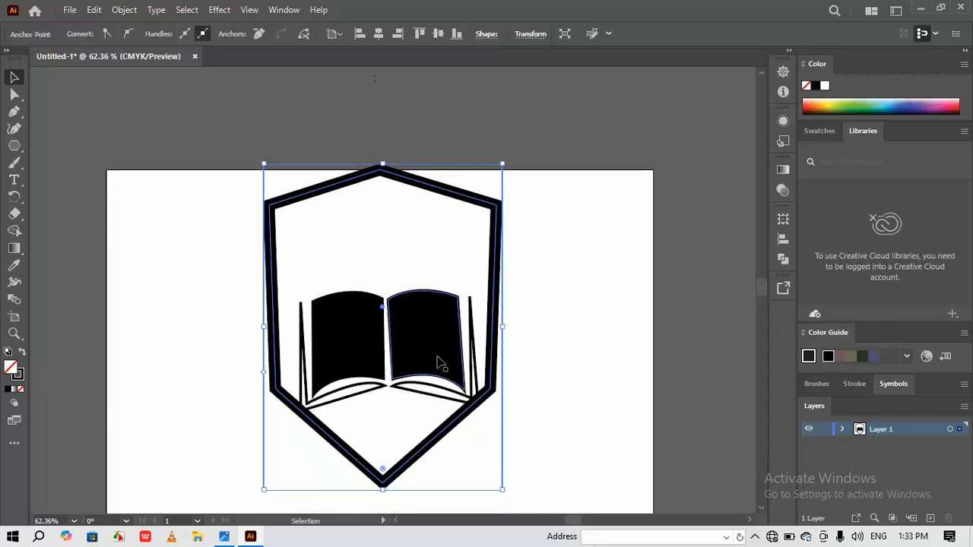
left_click(498, 323)
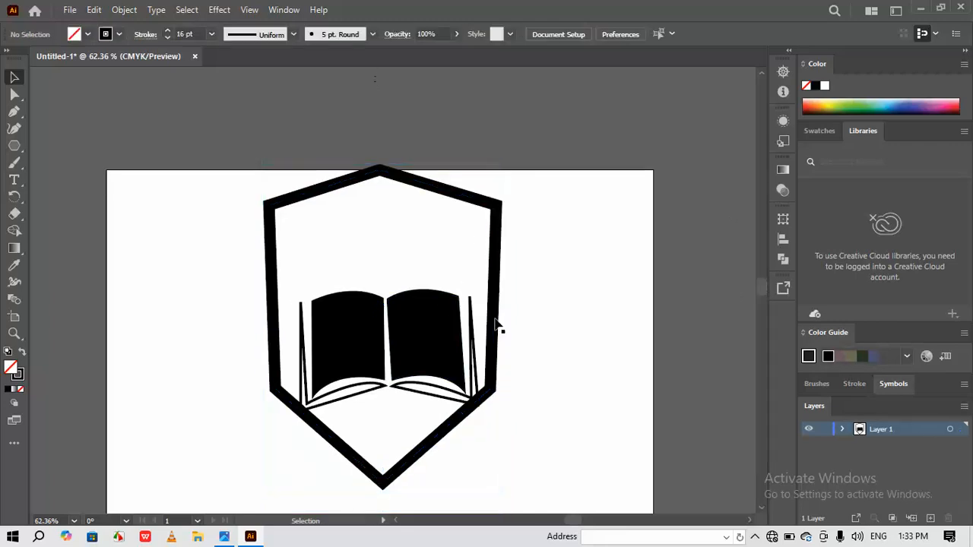
left_click_drag(498, 311, 502, 349)
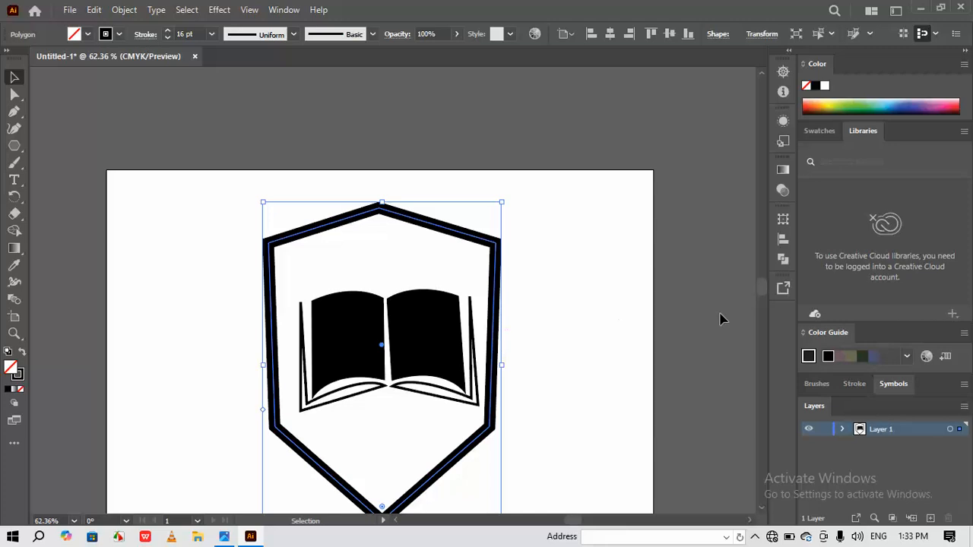
Step: Round the shield frame's two lower side corners to a radius of about 98 pt, leaving the bottom tip sharp
left_click_drag(760, 294, 760, 301)
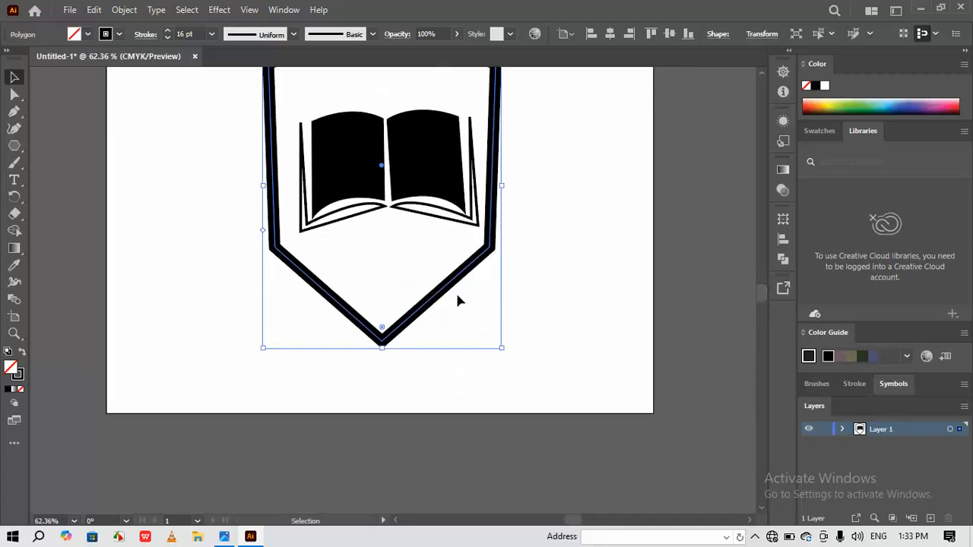
left_click(14, 94)
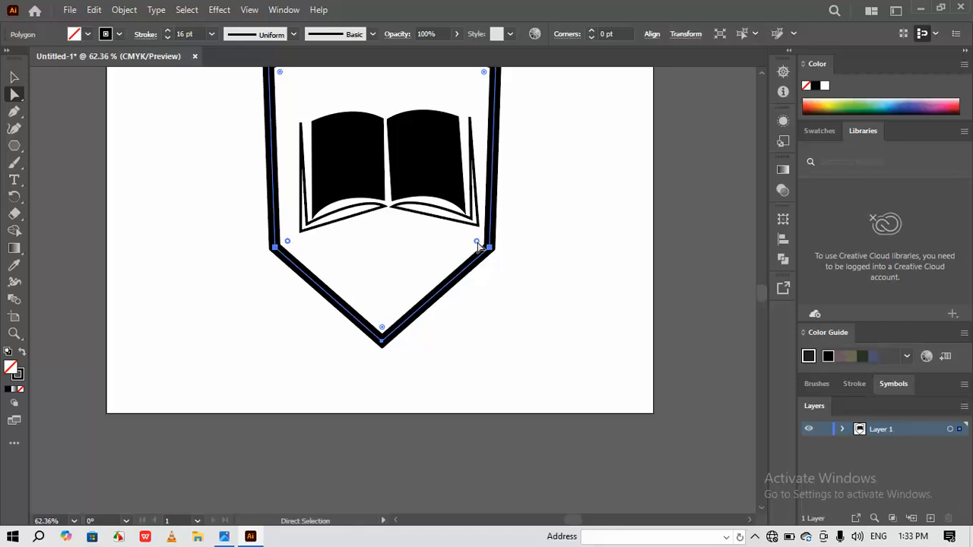
left_click_drag(477, 242, 437, 195)
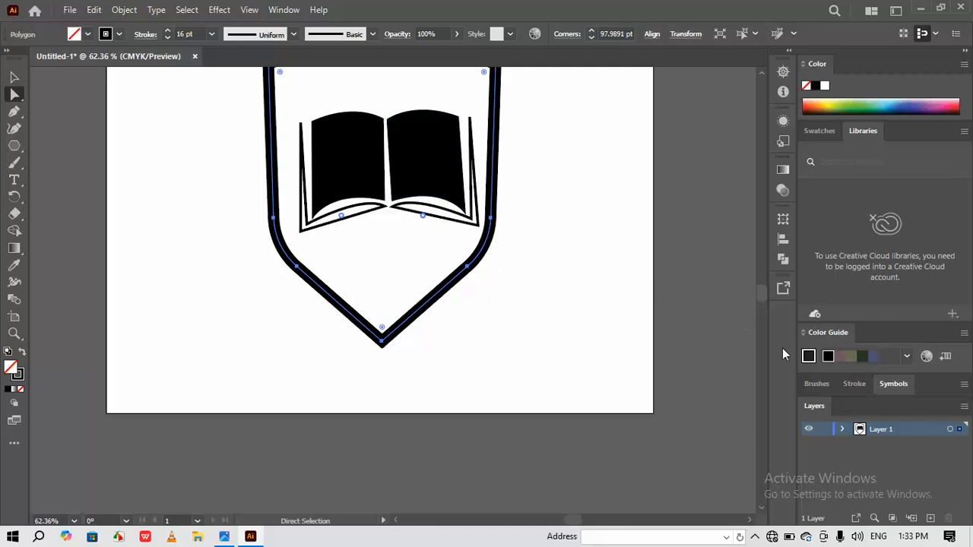
left_click(640, 297)
left_click_drag(766, 302, 764, 292)
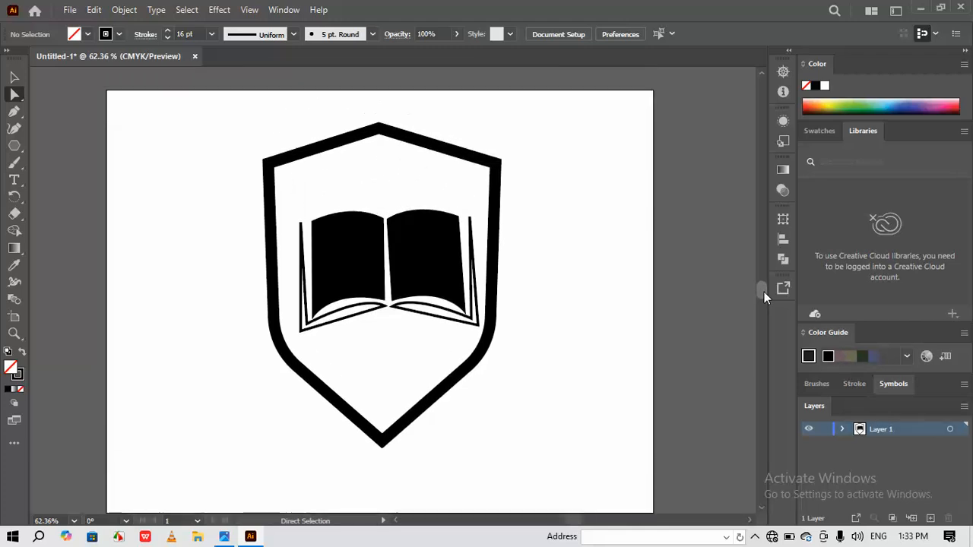
Step: Shrink the book emblem proportionally and place it centred in the lower part of the shield
left_click(474, 281)
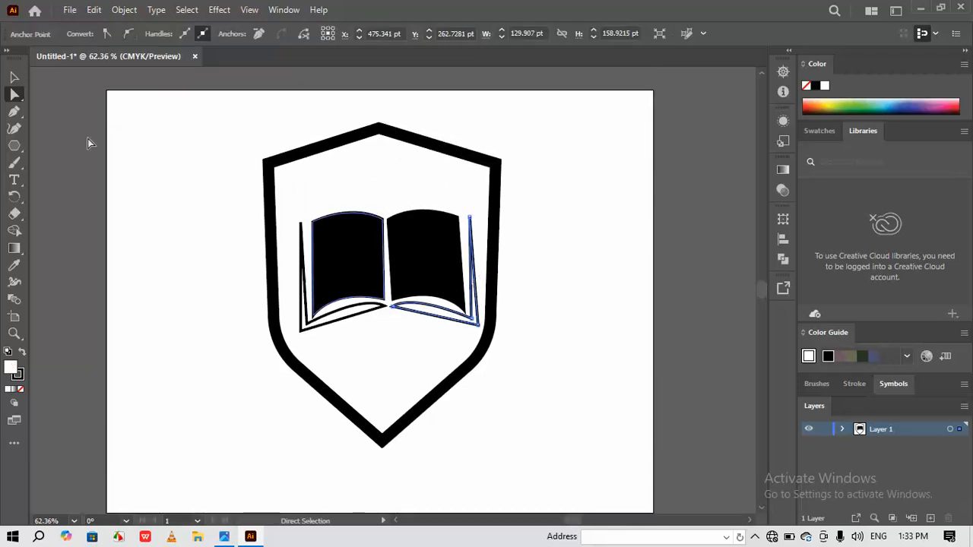
key("v")
left_click(320, 245)
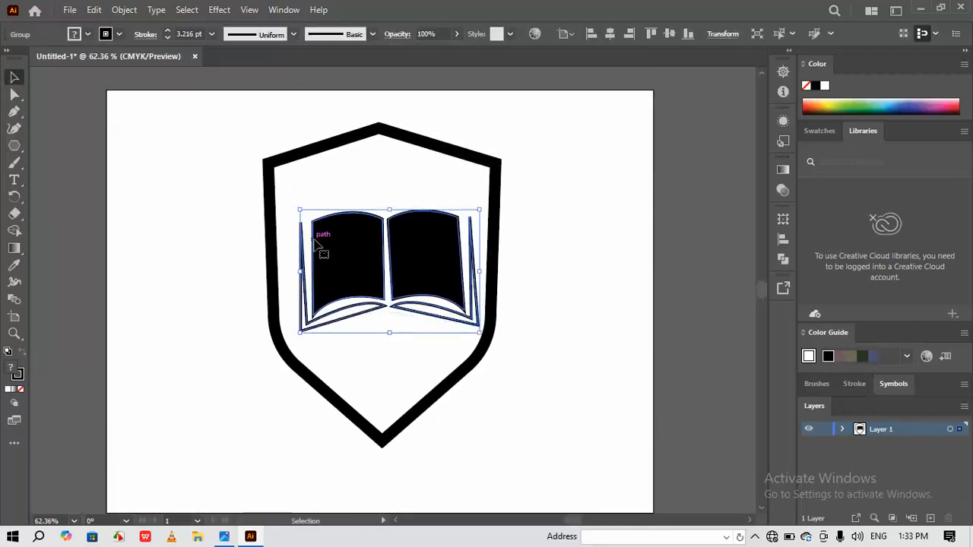
left_click_drag(403, 266, 407, 285)
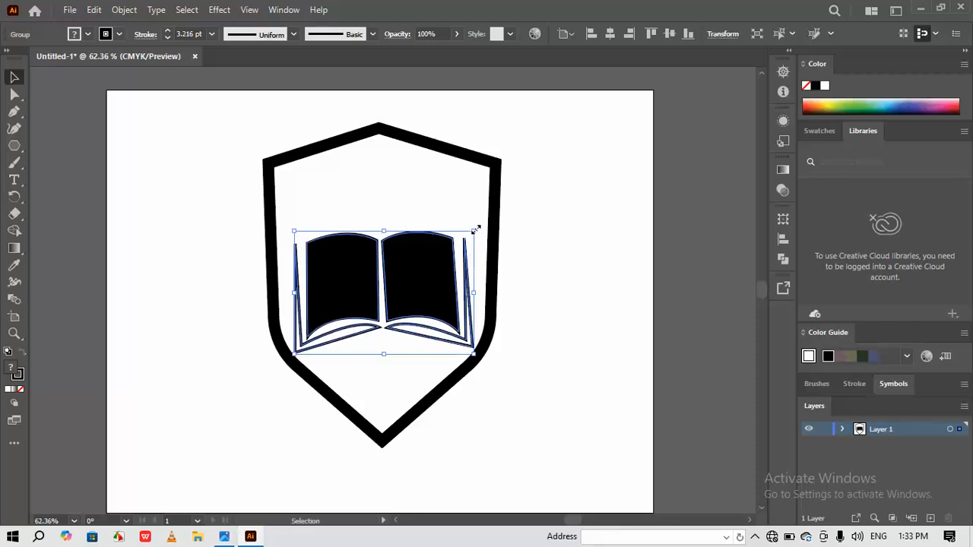
mouse_move(475, 230)
left_mouse_down()
mouse_move(418, 283)
mouse_move(414, 319)
left_mouse_up()
left_click(577, 299)
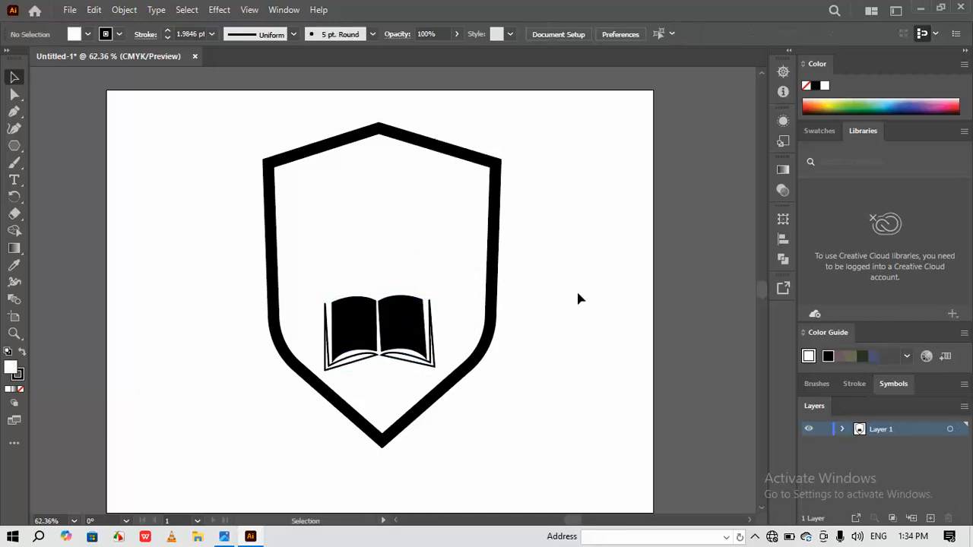
Step: Draw a horizontal line about 322 pt long across the shield above the book, between the frame's two sides
left_click(20, 119)
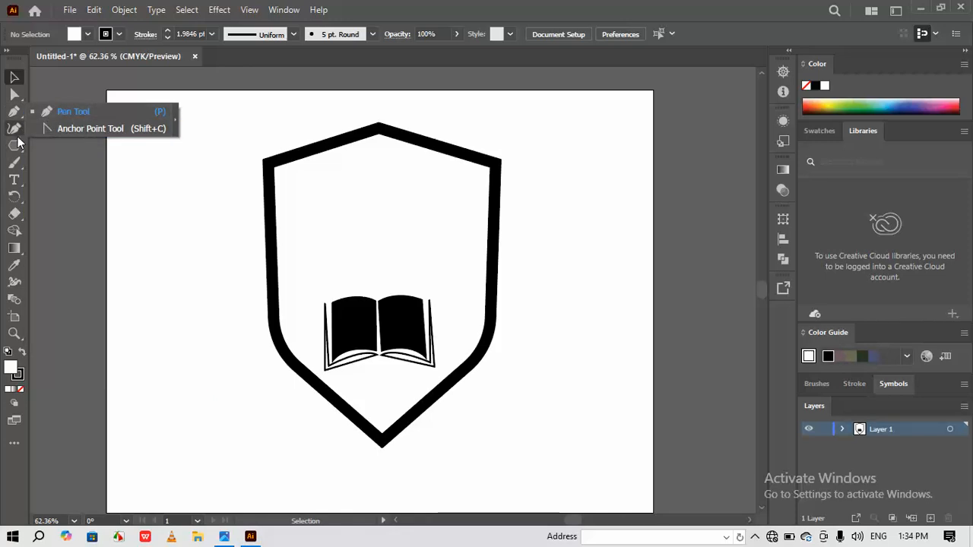
left_click(20, 144)
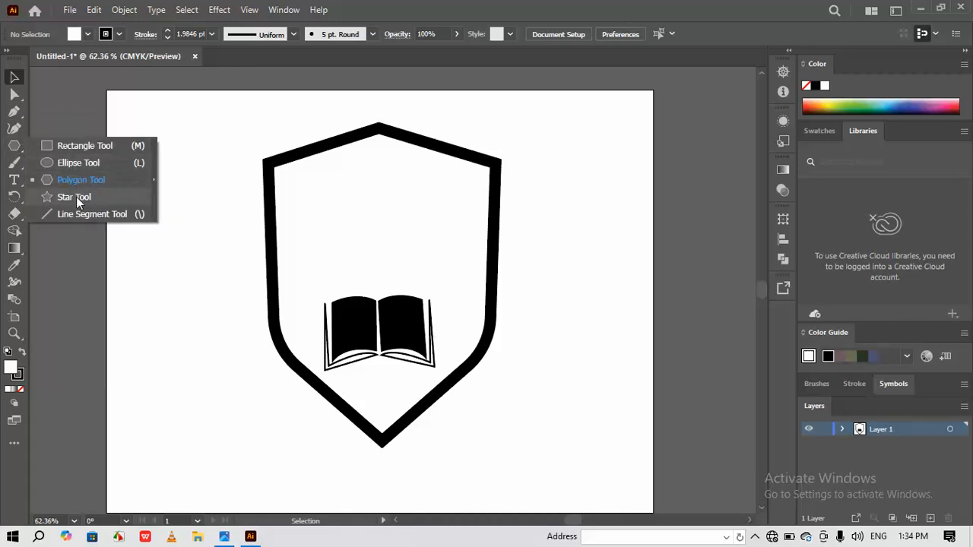
left_click(77, 216)
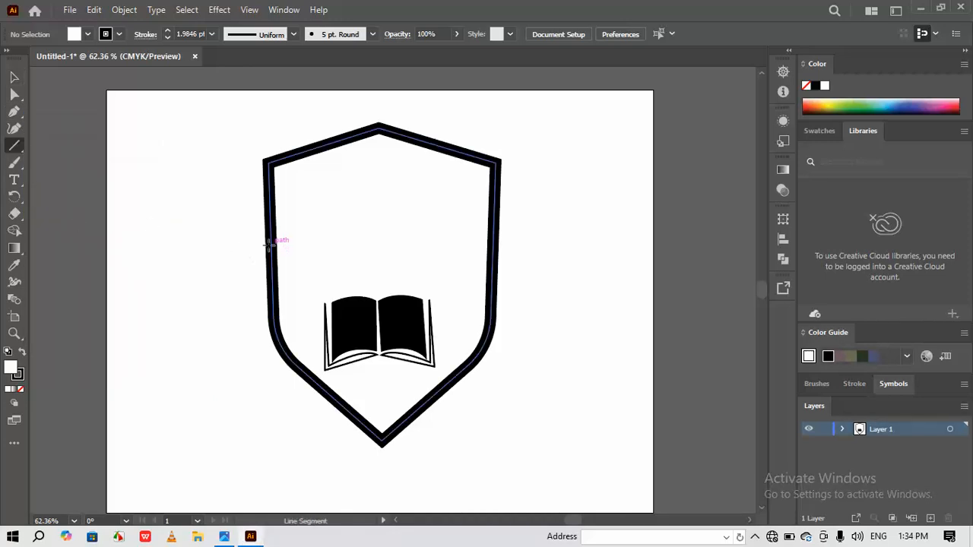
left_click_drag(270, 246, 493, 246)
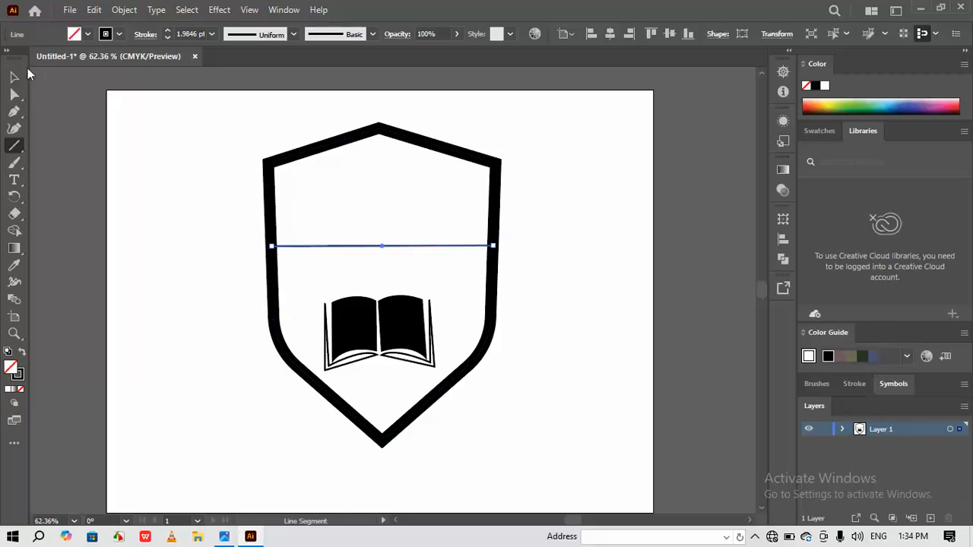
Step: Bend the horizontal line upward at its middle into a shallow arc with the Anchor Point tool
left_click(20, 112)
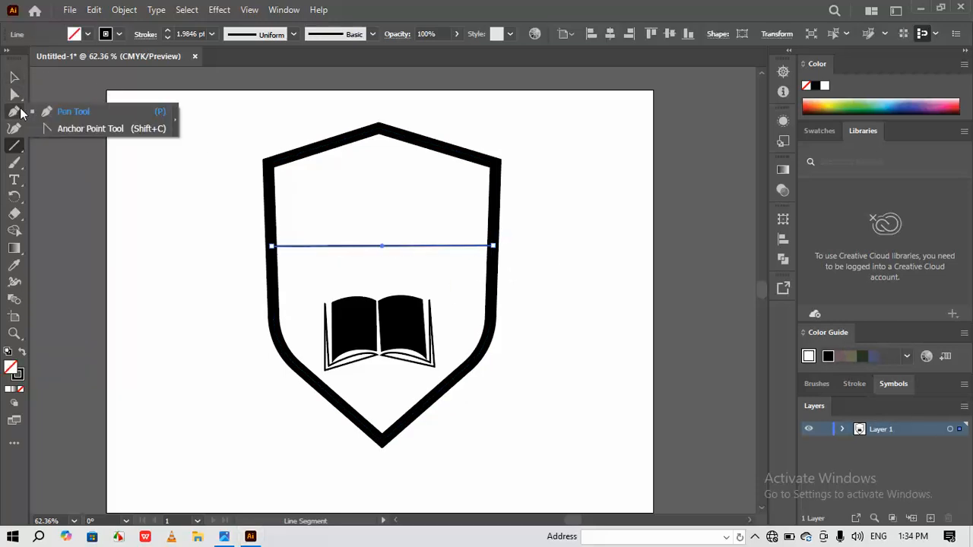
left_click(95, 133)
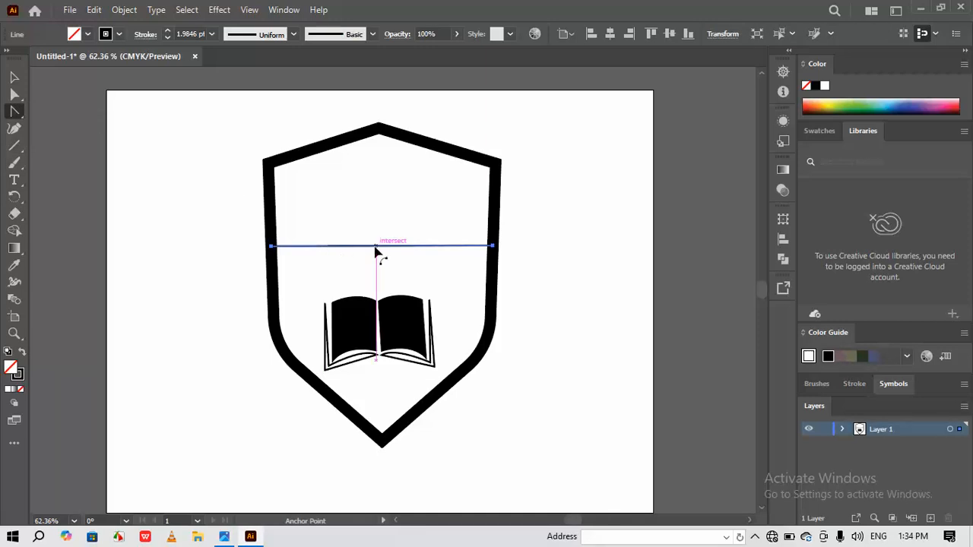
left_click_drag(376, 248, 374, 223)
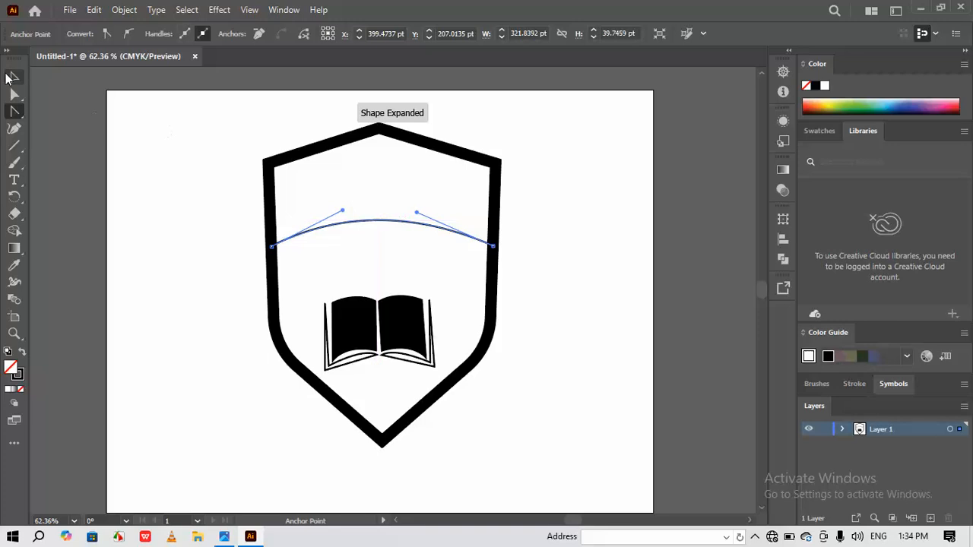
left_click(13, 77)
left_click(193, 243)
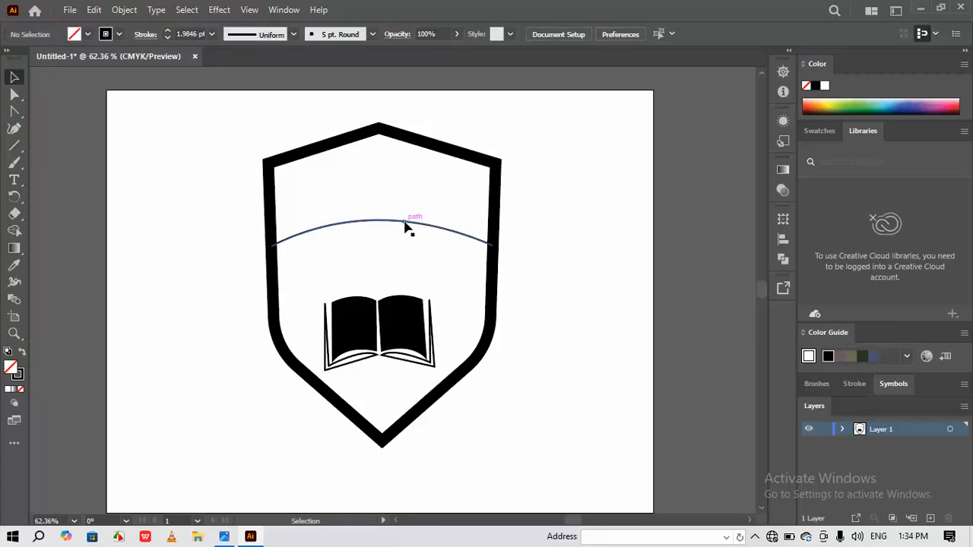
Step: Set the arc's stroke to 7 pt and move the arc down slightly, closer to the book
left_click(405, 226)
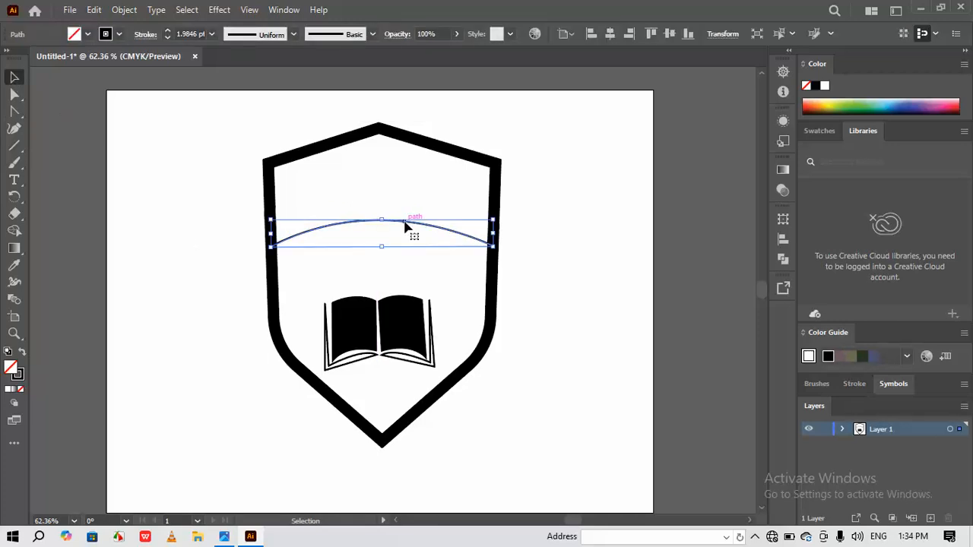
left_click(167, 32)
left_click(167, 31)
left_click(167, 32)
left_click(167, 32)
left_click(167, 32)
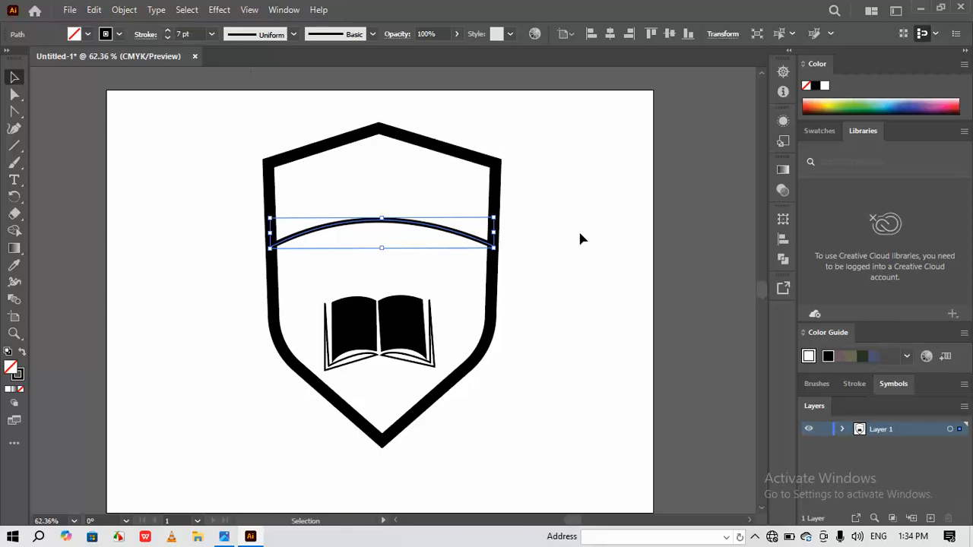
left_click(609, 278)
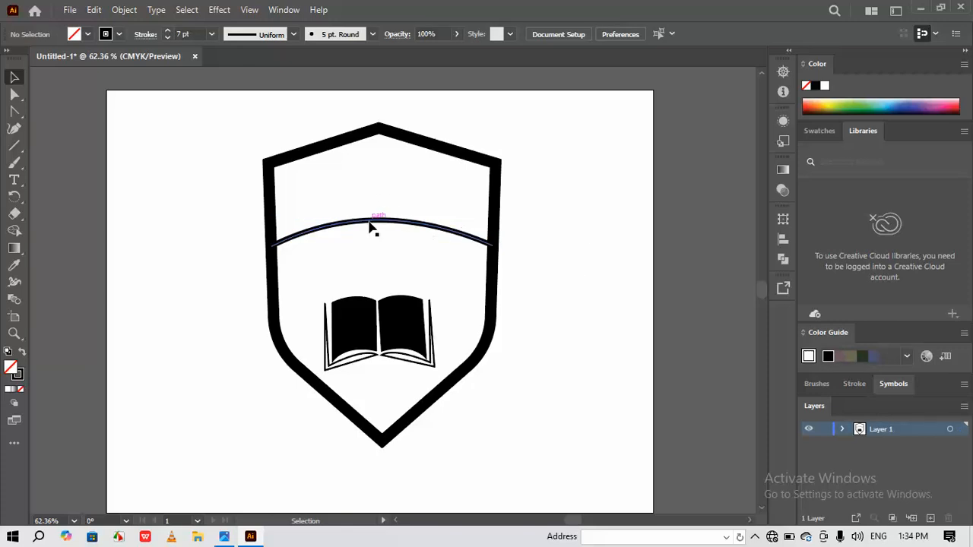
left_click_drag(378, 219, 372, 241)
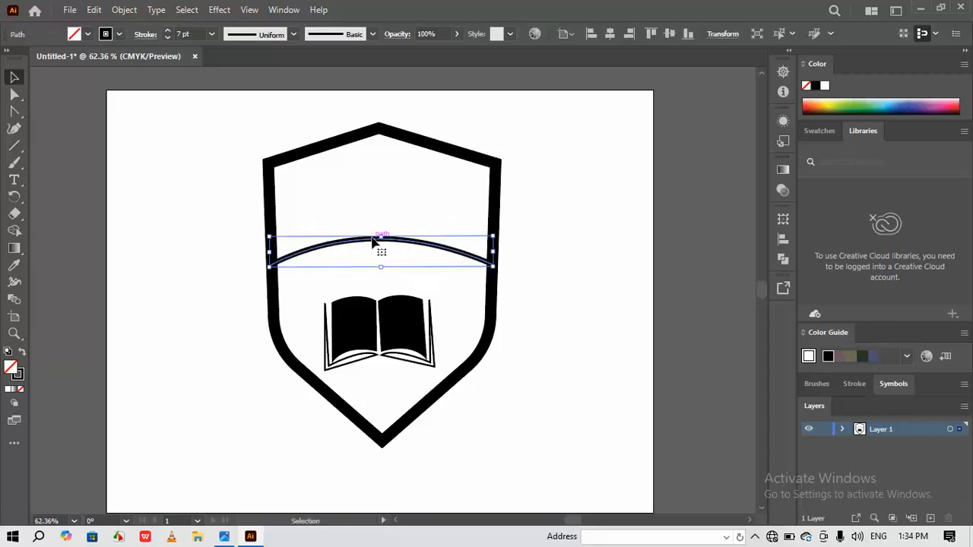
left_click(609, 260)
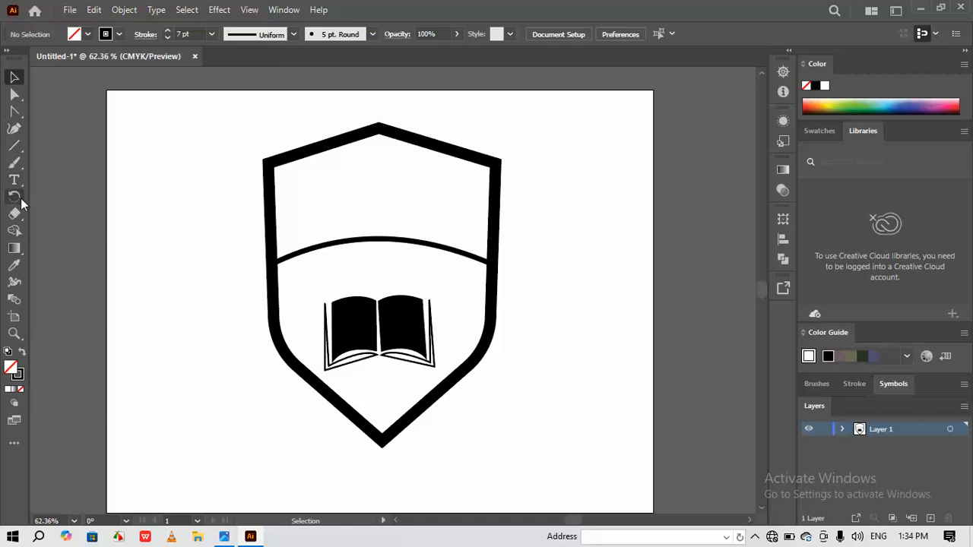
Step: Add a point text reading "Type Your Name Here" beside the shield's left edge
left_click(214, 269)
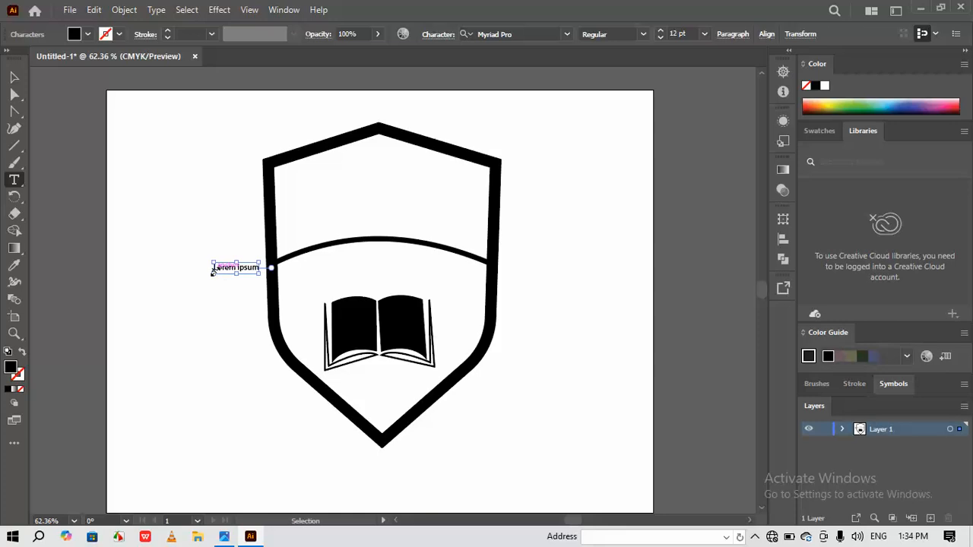
key("BackSpace")
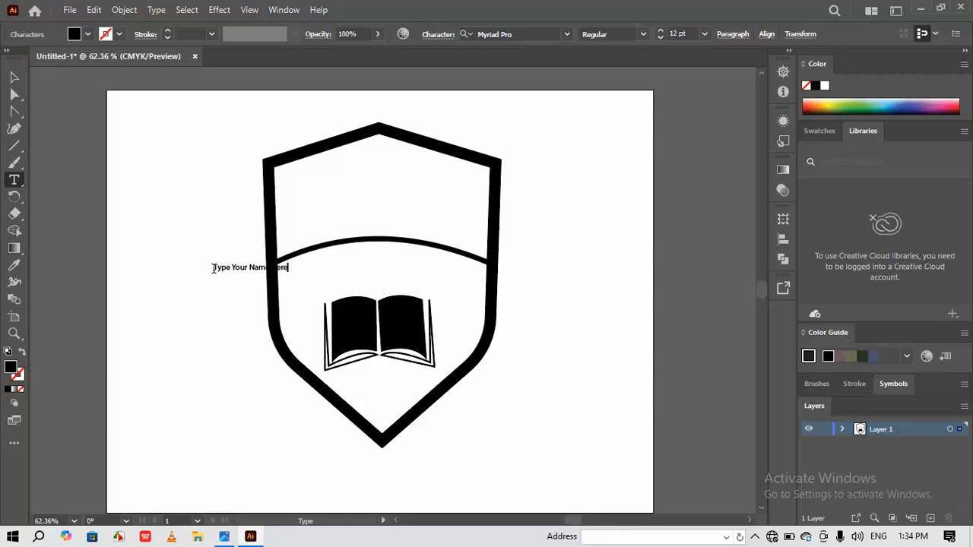
left_click(13, 79)
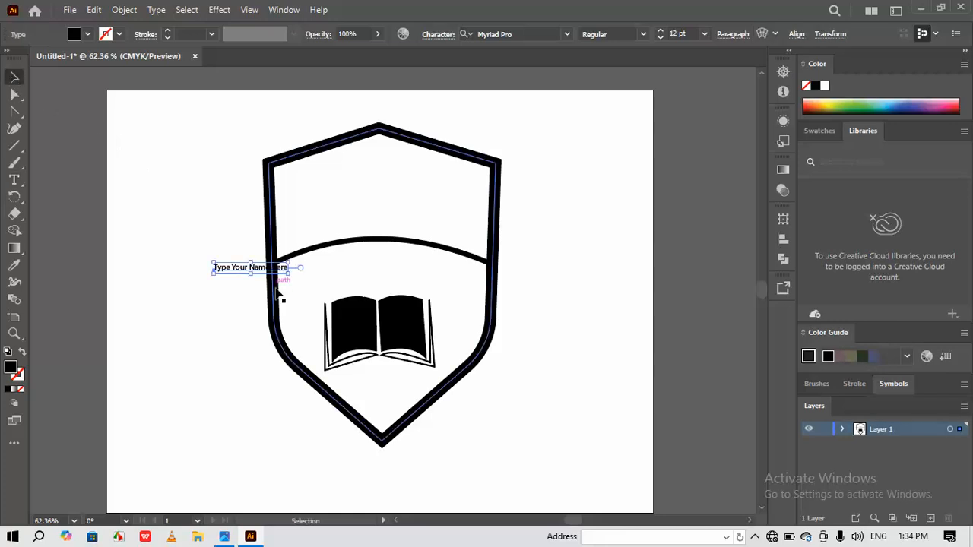
Step: Set the font size of the "Type Your Name Here" text to 28 pt
double_click(257, 269)
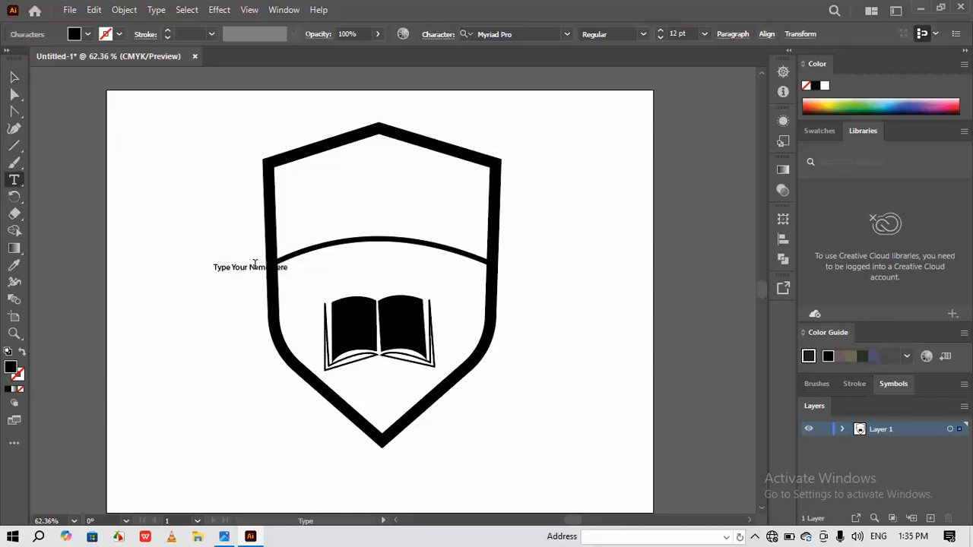
triple_click(255, 266)
left_click(661, 34)
left_click(661, 34)
left_click(661, 33)
left_click(661, 33)
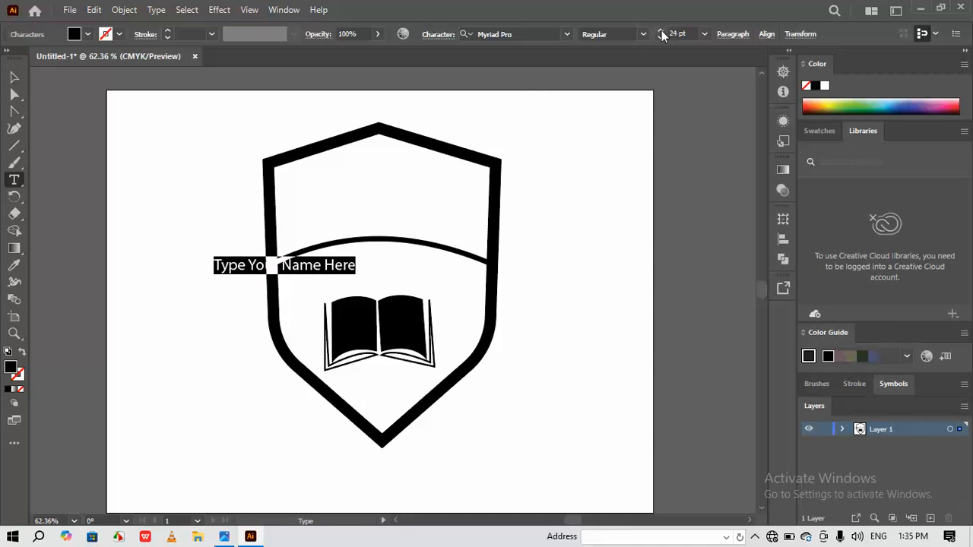
left_click(660, 34)
left_click(660, 34)
left_click(660, 34)
left_click(661, 33)
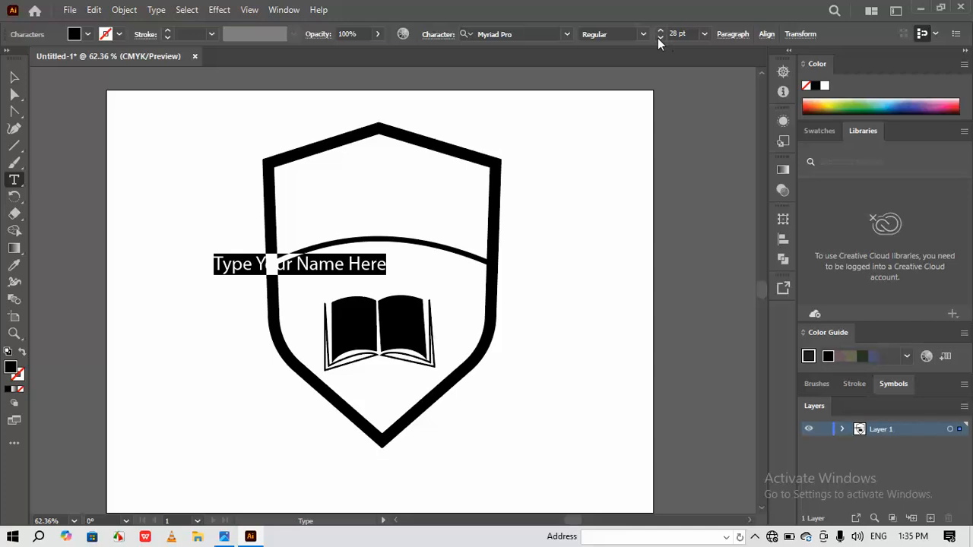
Step: Set the placeholder text in Times New Roman Bold and move it inside the shield, centred just above the arc
left_click(642, 34)
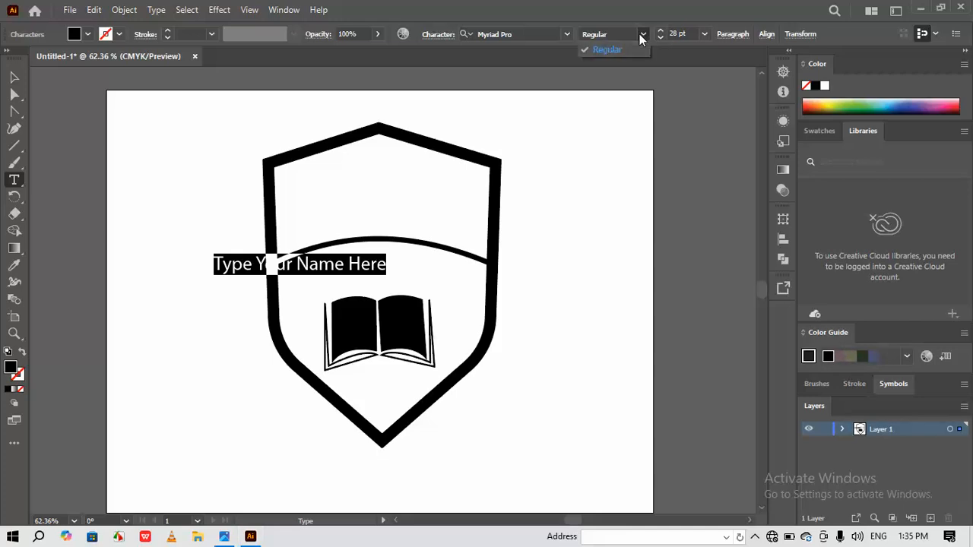
left_click(571, 32)
left_click(567, 34)
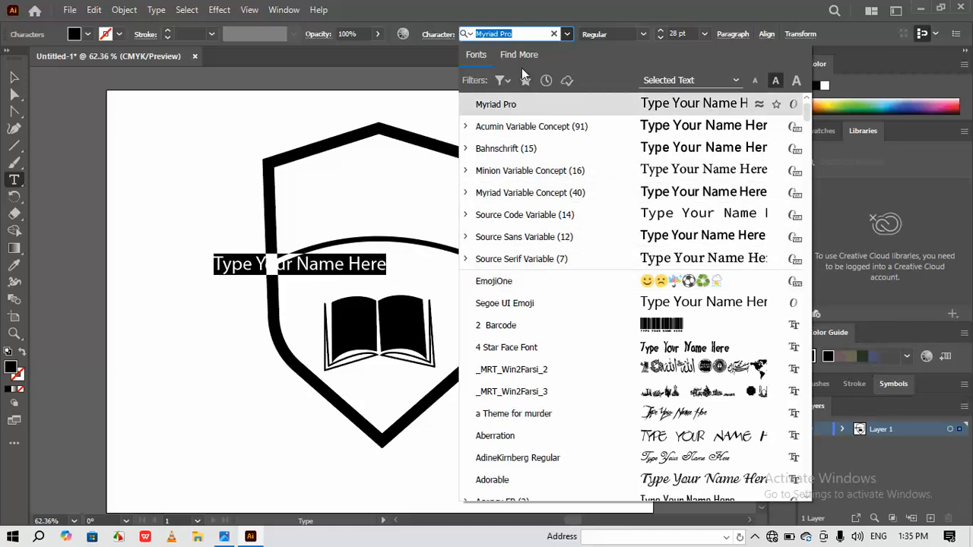
type("time")
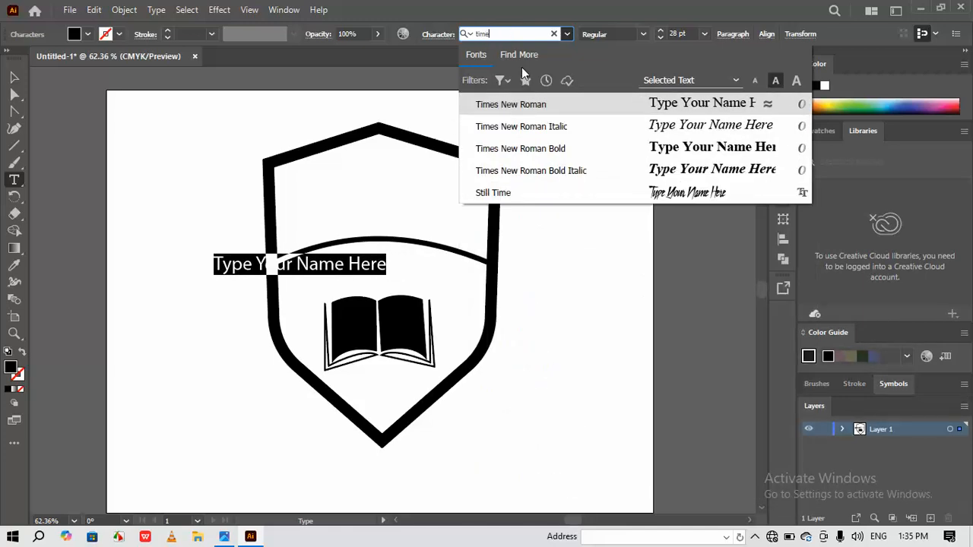
left_click(617, 152)
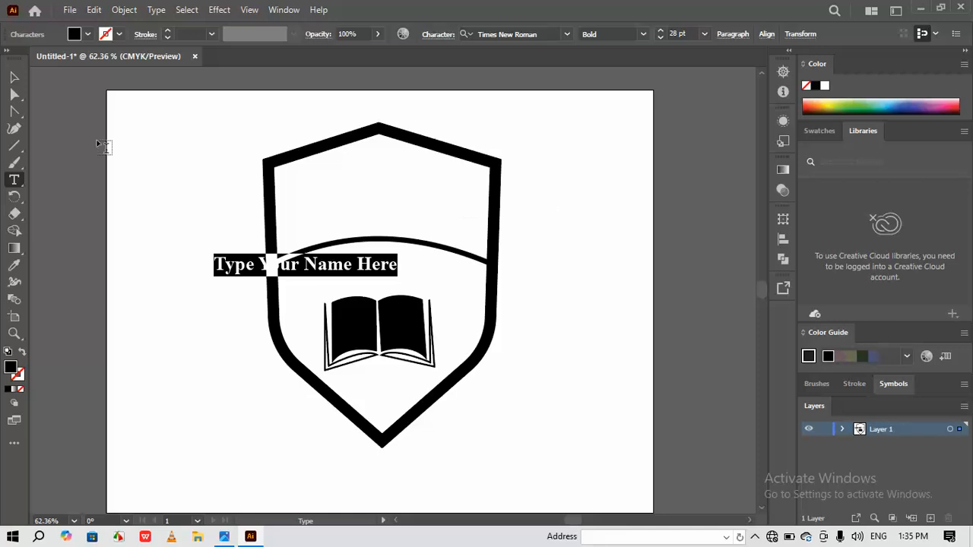
left_click(13, 77)
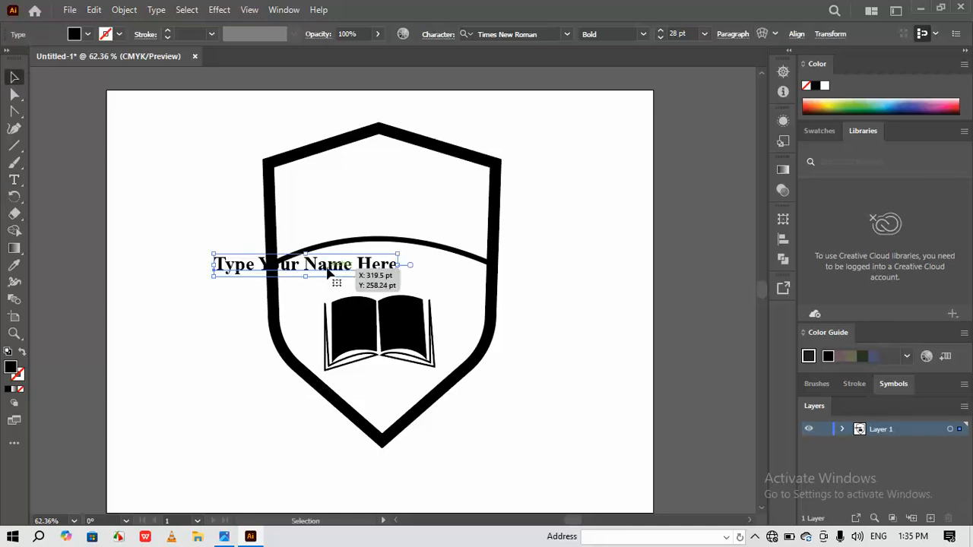
left_click_drag(328, 272, 402, 230)
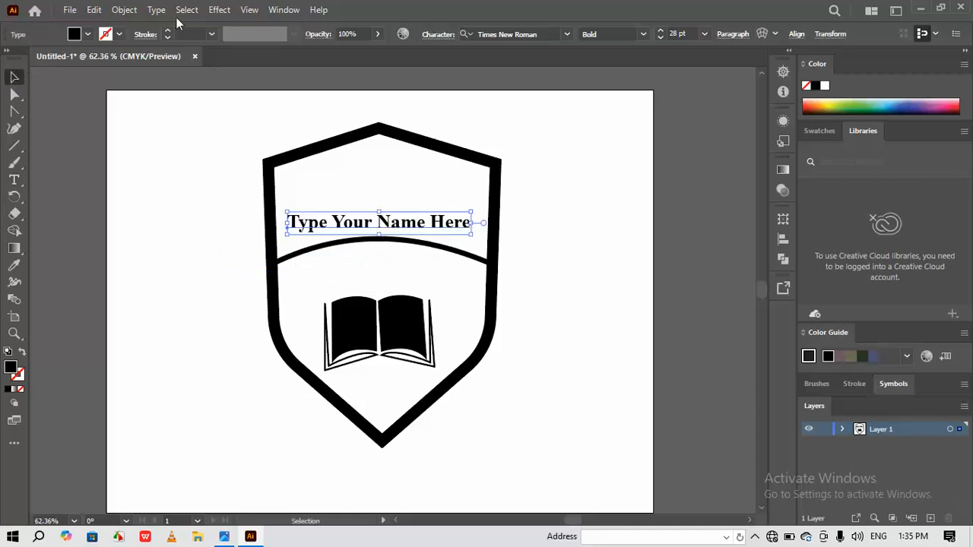
Step: Apply a horizontal Arc envelope warp with a 15% bend to the "Type Your Name Here" text
left_click(124, 9)
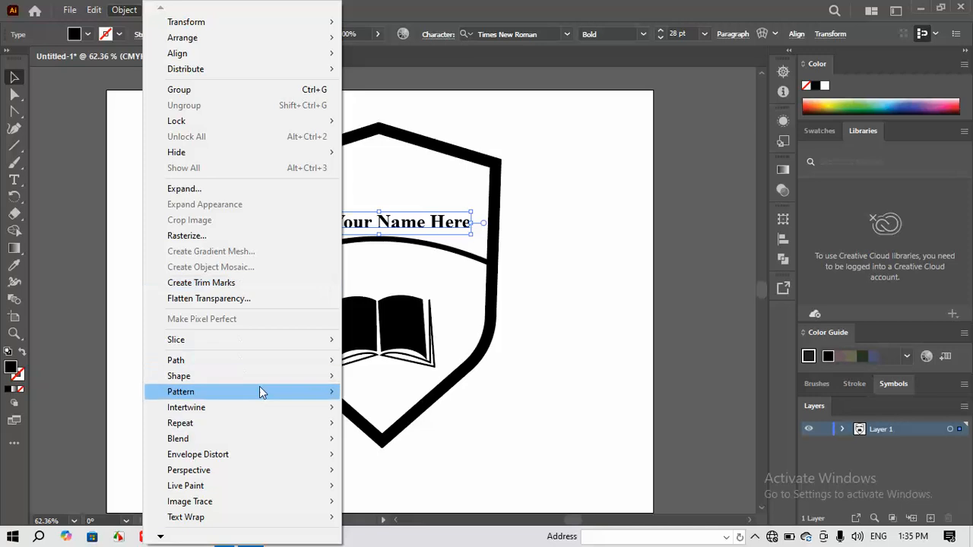
mouse_move(259, 453)
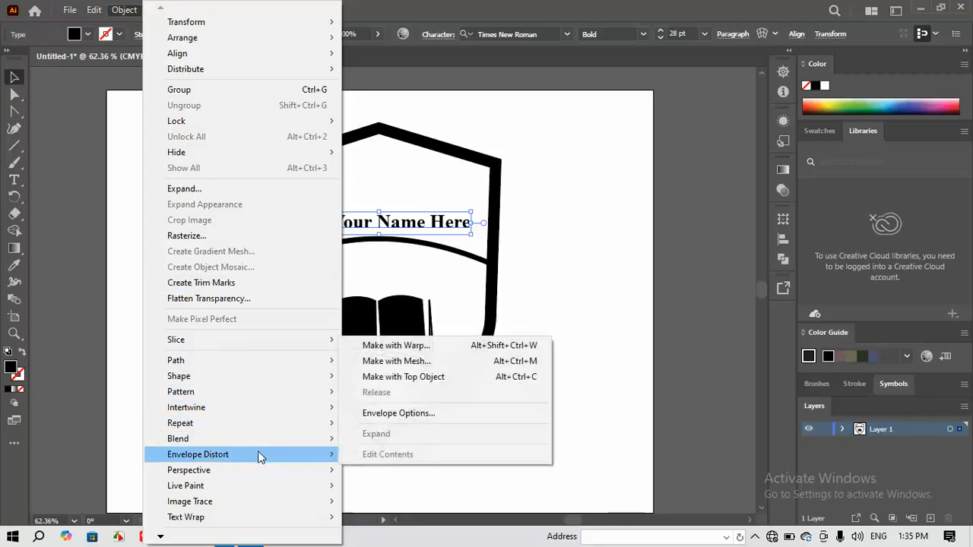
left_click(395, 346)
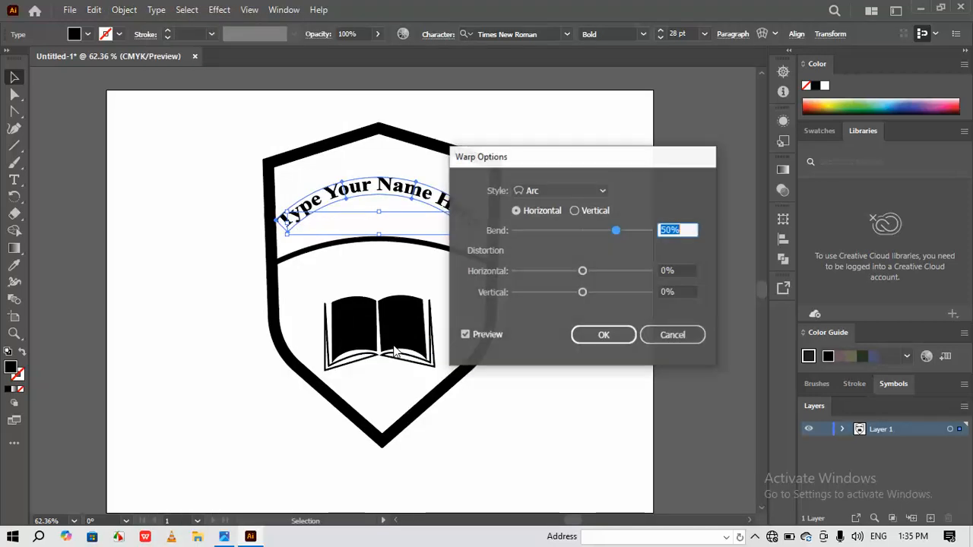
left_click(592, 231)
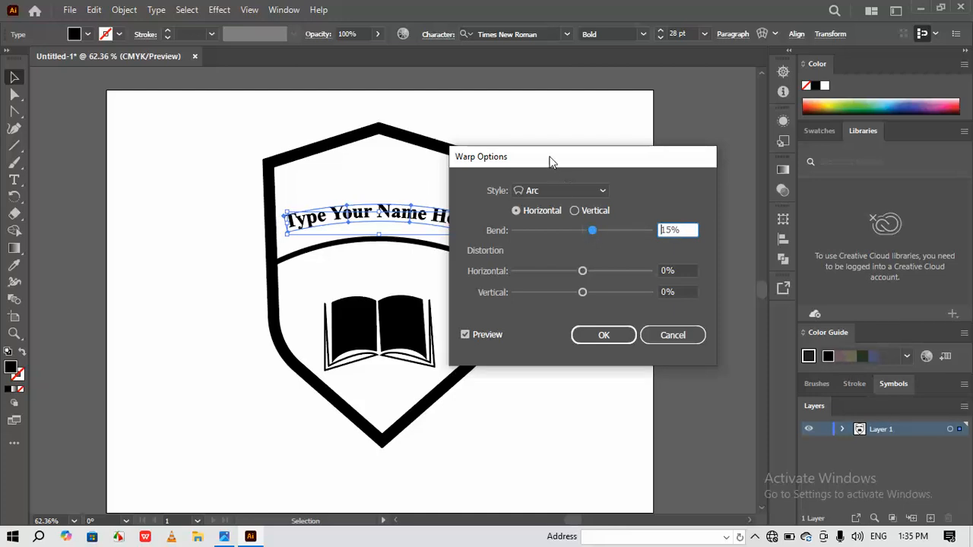
left_click_drag(552, 162, 612, 143)
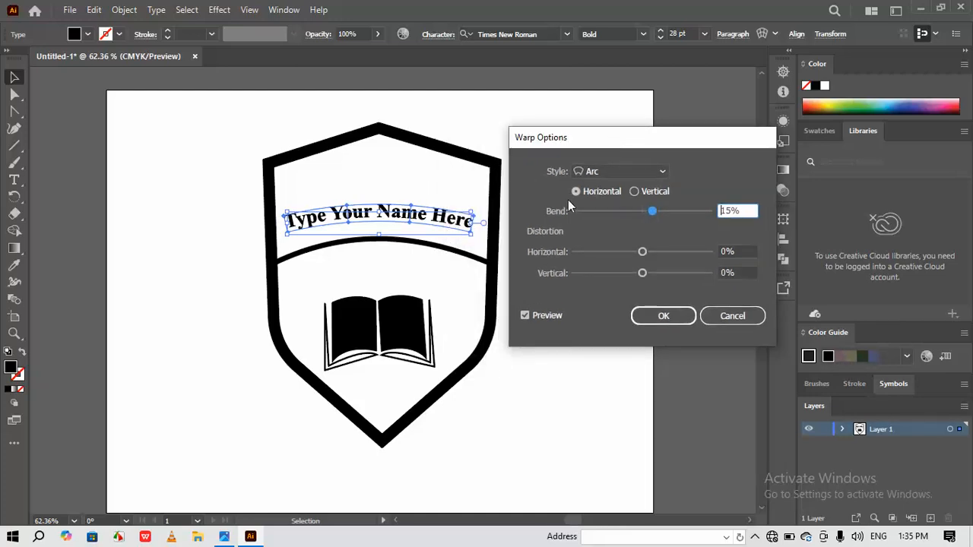
left_click(663, 316)
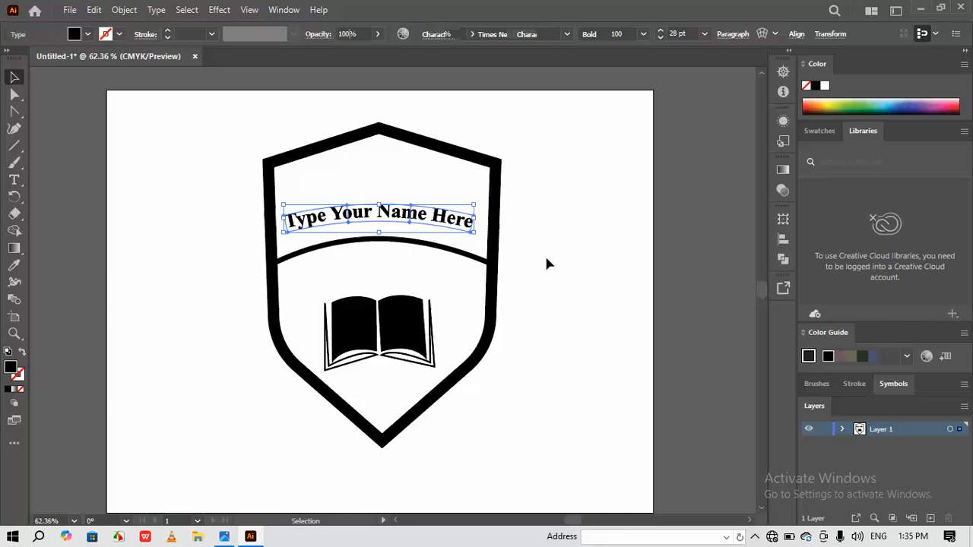
Step: Move the warped name text down slightly so it sits just above the dividing arc
left_click(488, 193)
left_click_drag(396, 215, 397, 222)
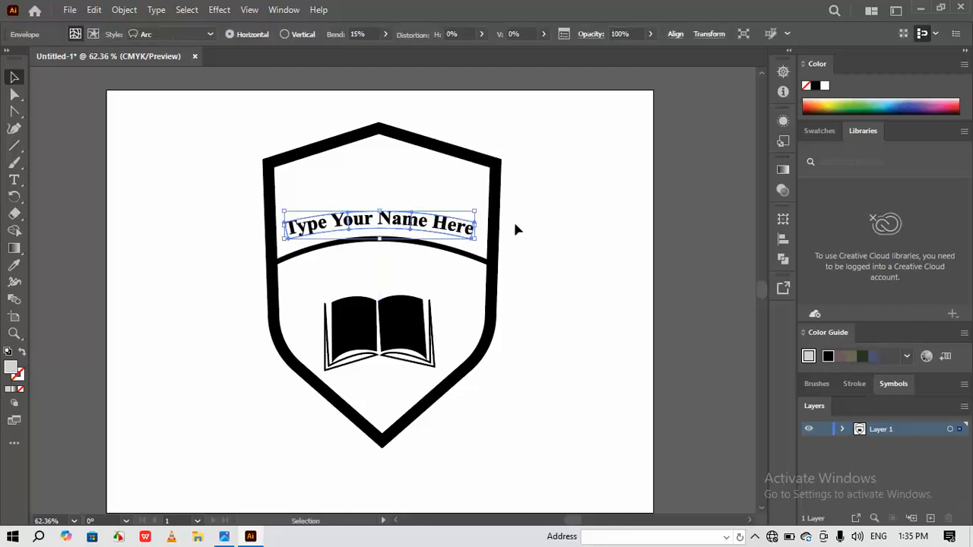
left_click(531, 227)
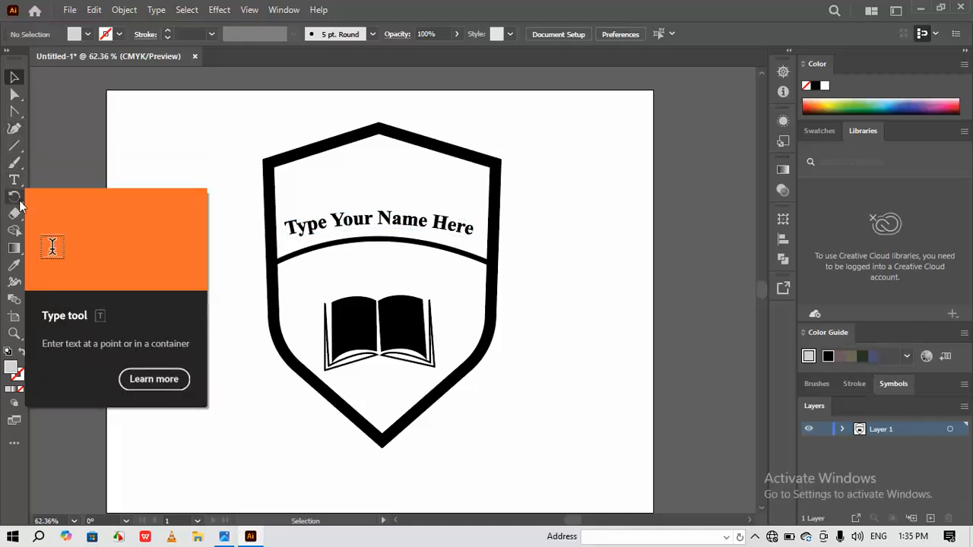
Step: Create a four-pointed star with radii of 25 pt and 50 pt beside the shield's left edge
right_click(18, 148)
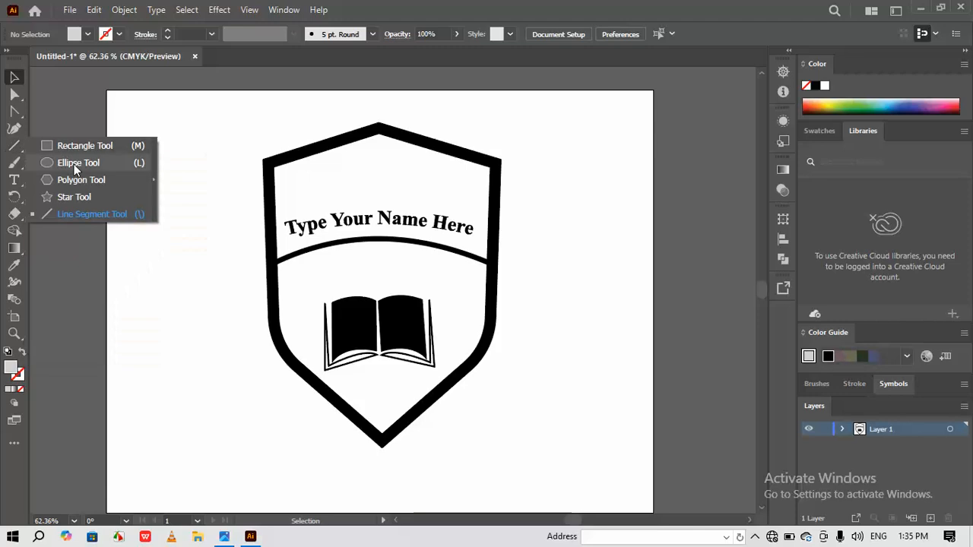
left_click(85, 198)
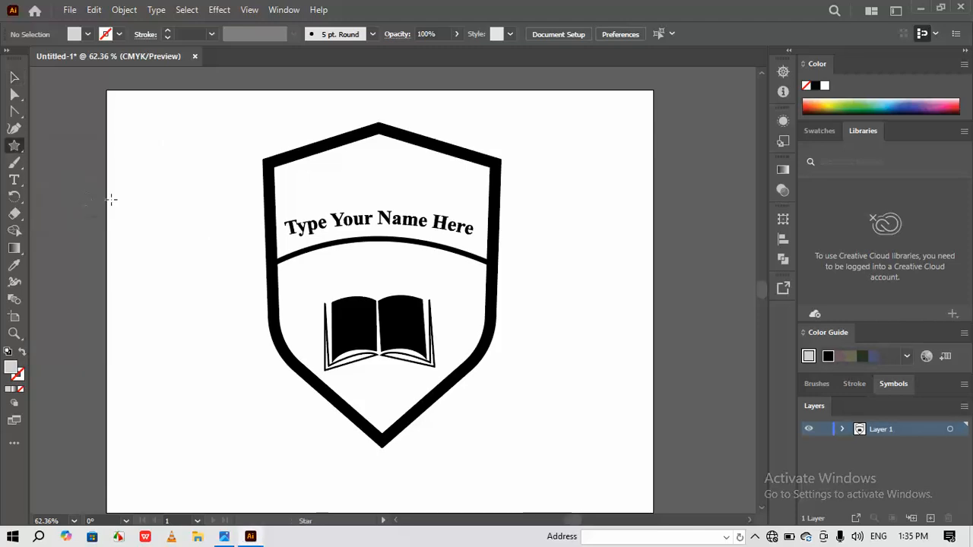
left_click(179, 270)
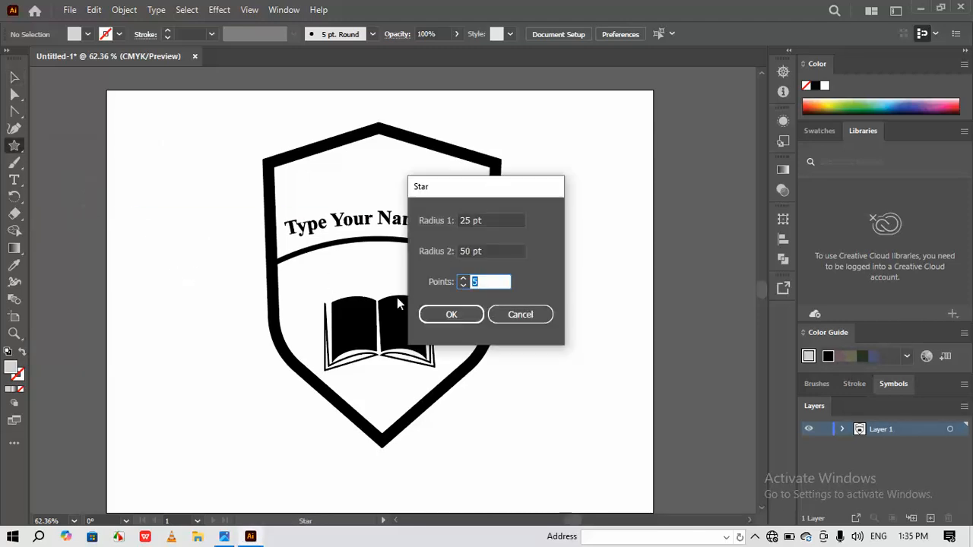
left_click(462, 286)
left_click(466, 315)
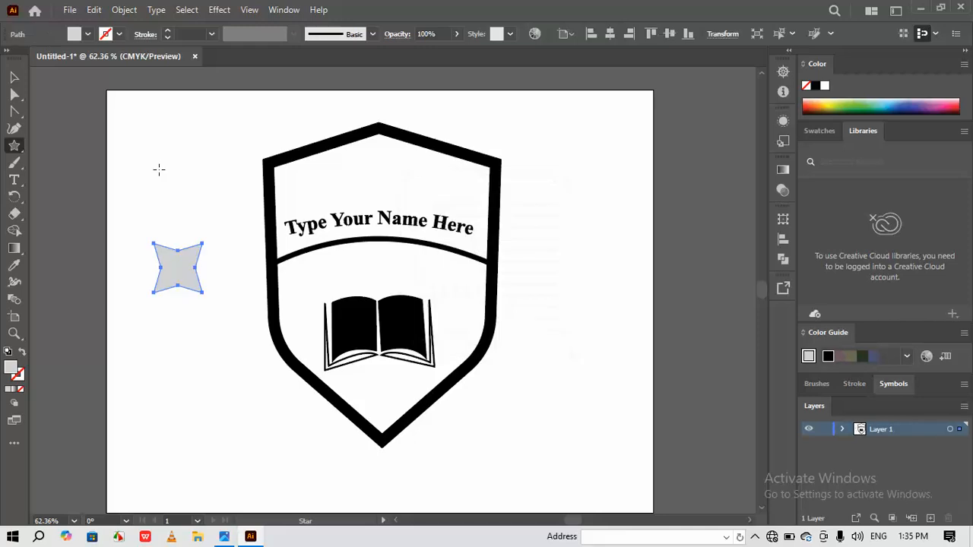
Step: Place the star inside the shield above the name text, rotated to stand on its point and scaled down slightly
left_click(14, 76)
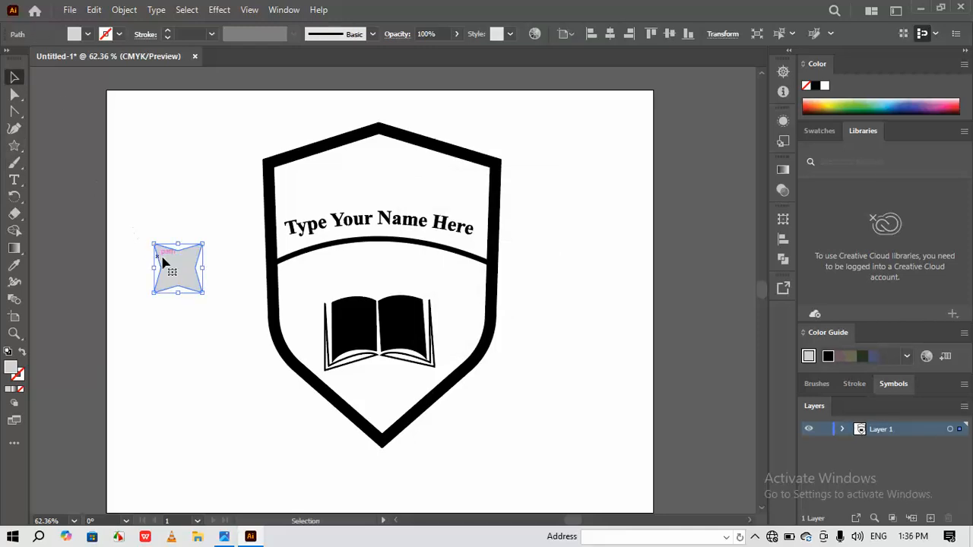
left_click_drag(163, 261, 374, 169)
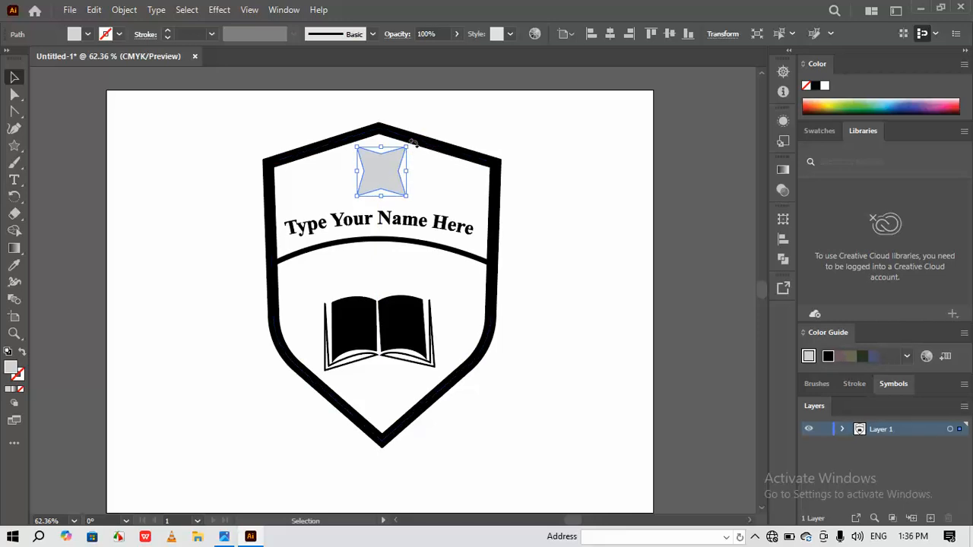
left_click_drag(413, 141, 416, 178)
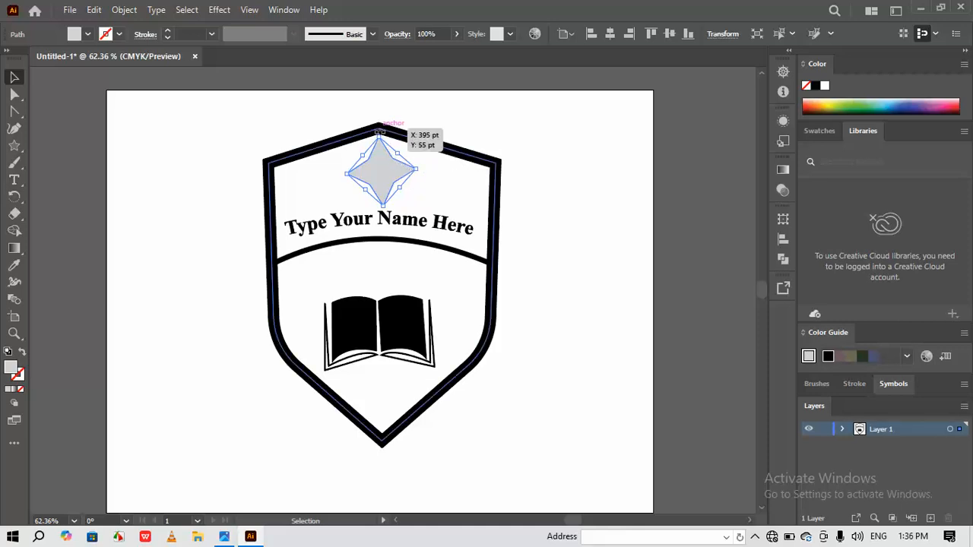
left_click(382, 141, "ctrl")
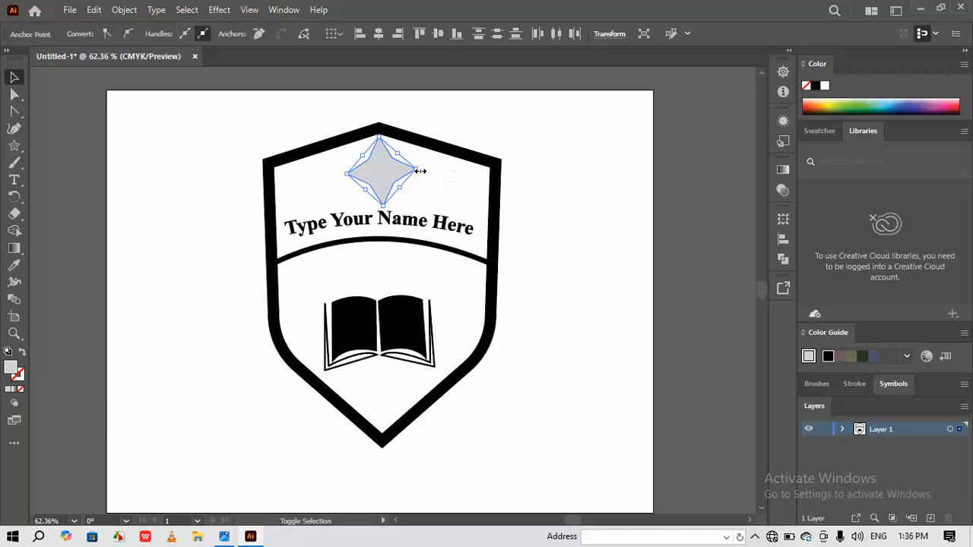
left_click_drag(421, 171, 379, 178)
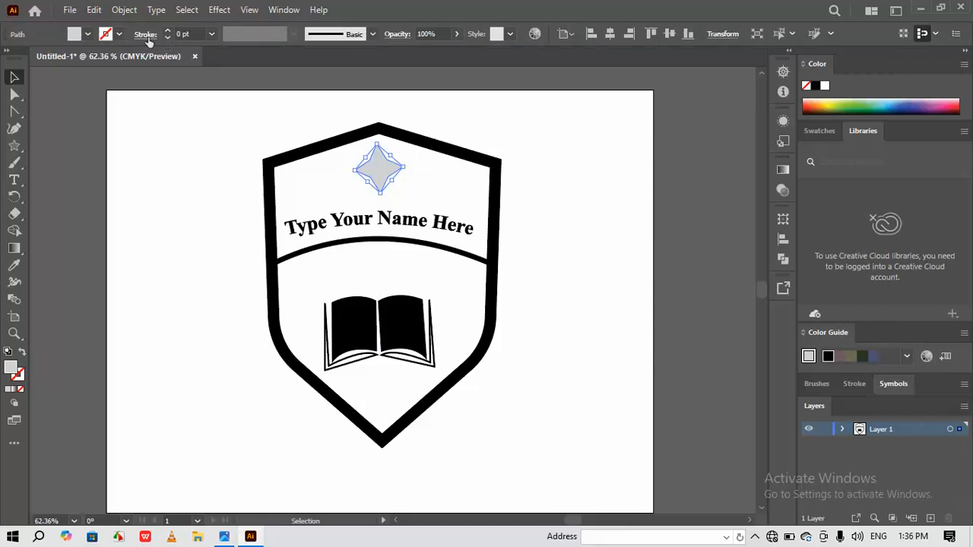
Step: Fill the star above the name text with dark blue
left_click(88, 34)
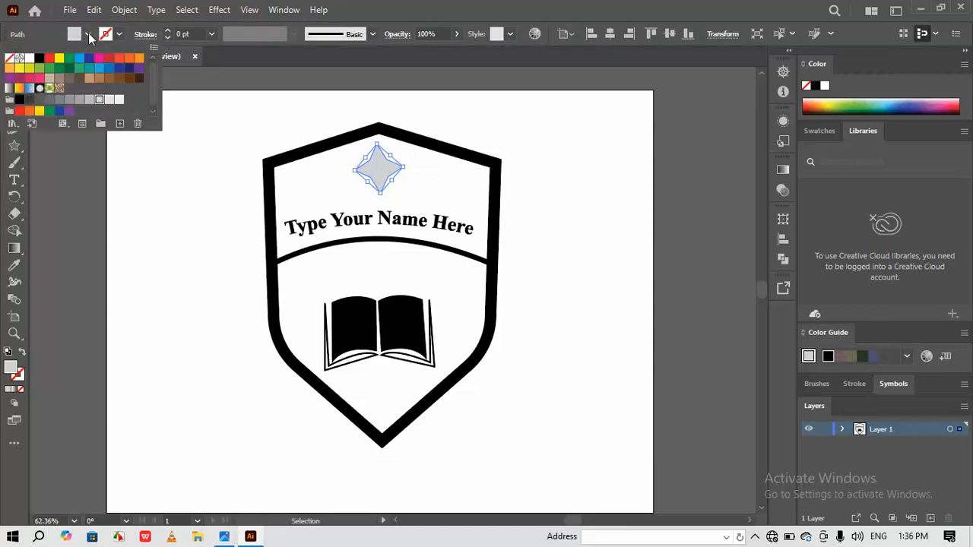
left_click(118, 70)
left_click(562, 215)
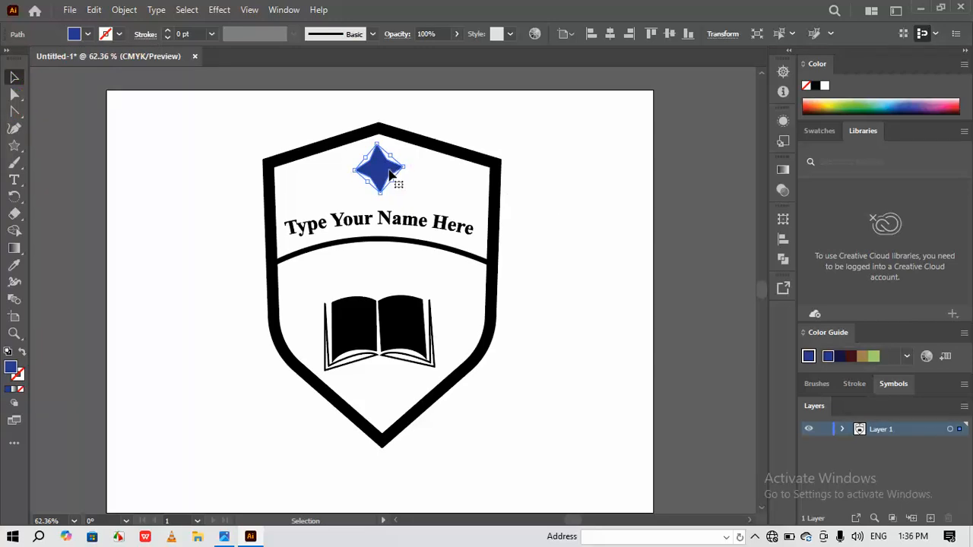
Step: Add two smaller copies of the blue star, one on each side of the large star and slightly lower
left_click_drag(390, 174, 443, 177)
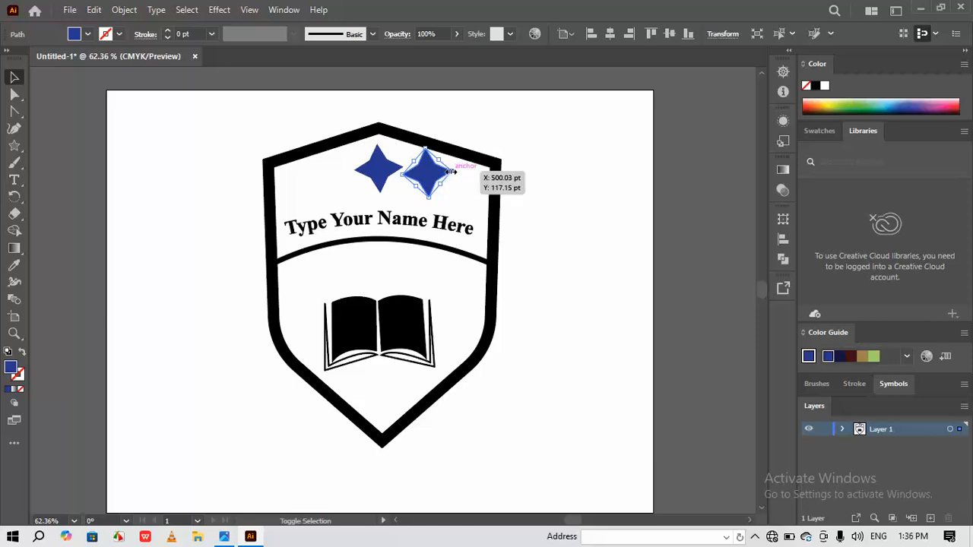
left_click_drag(451, 173, 338, 188)
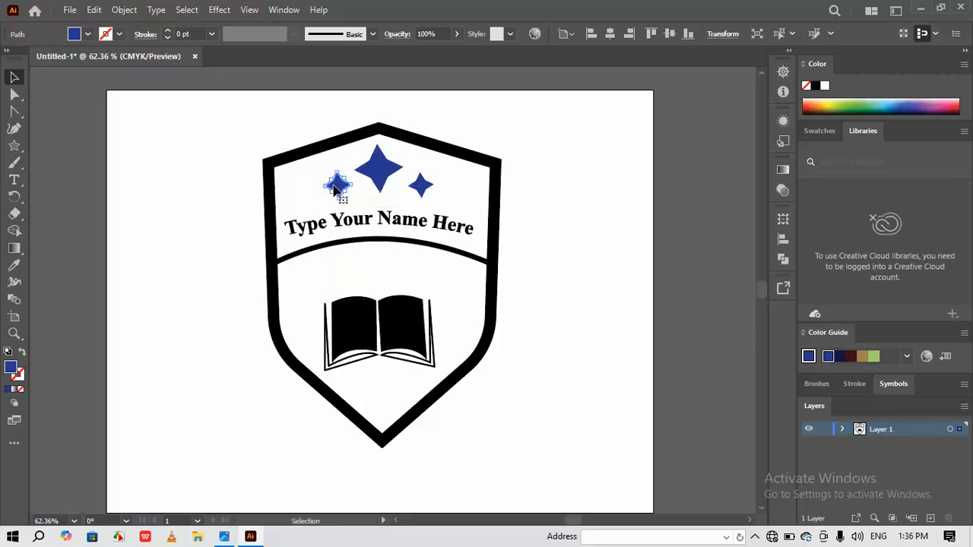
left_click(626, 197)
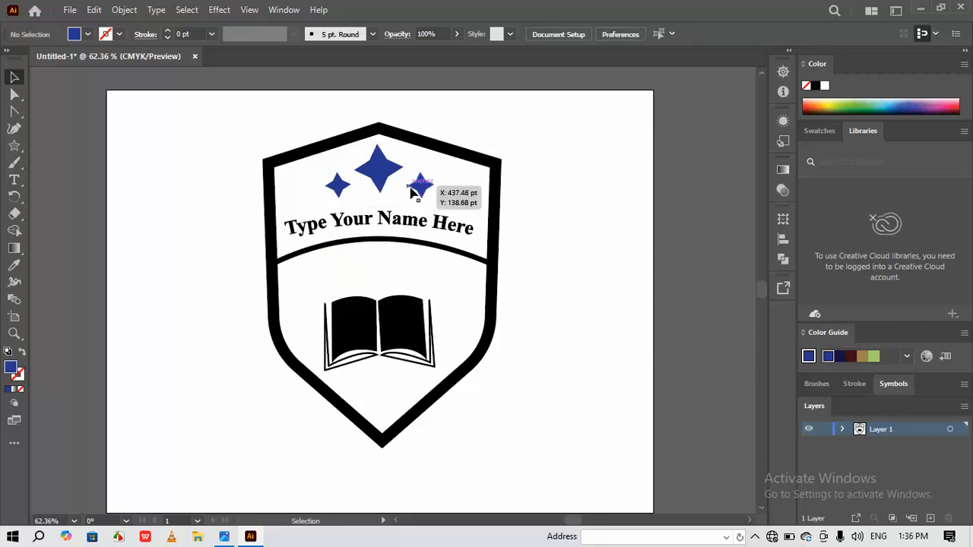
Step: Copy the large star and two small stars into the space below the book, with the large one centred between the small ones
left_click(384, 174)
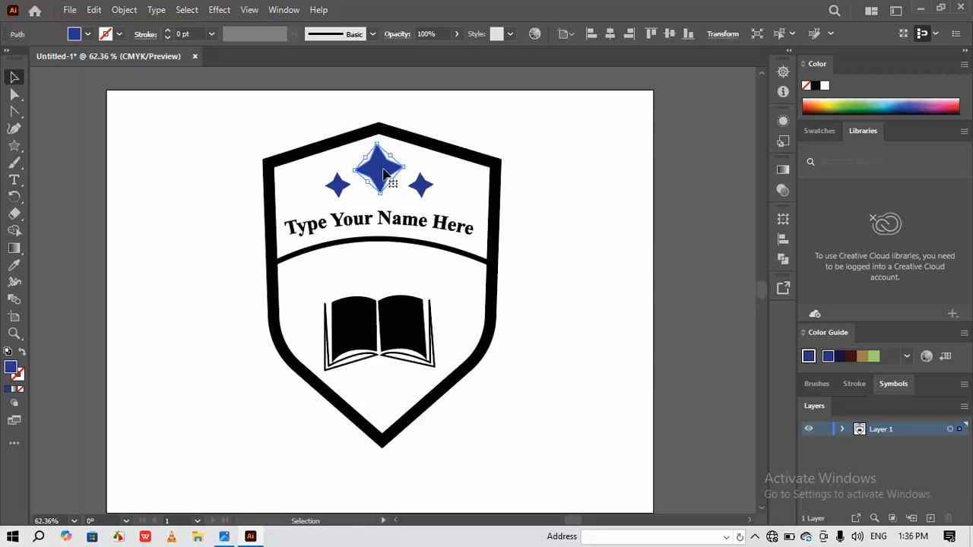
left_click_drag(384, 174, 387, 399)
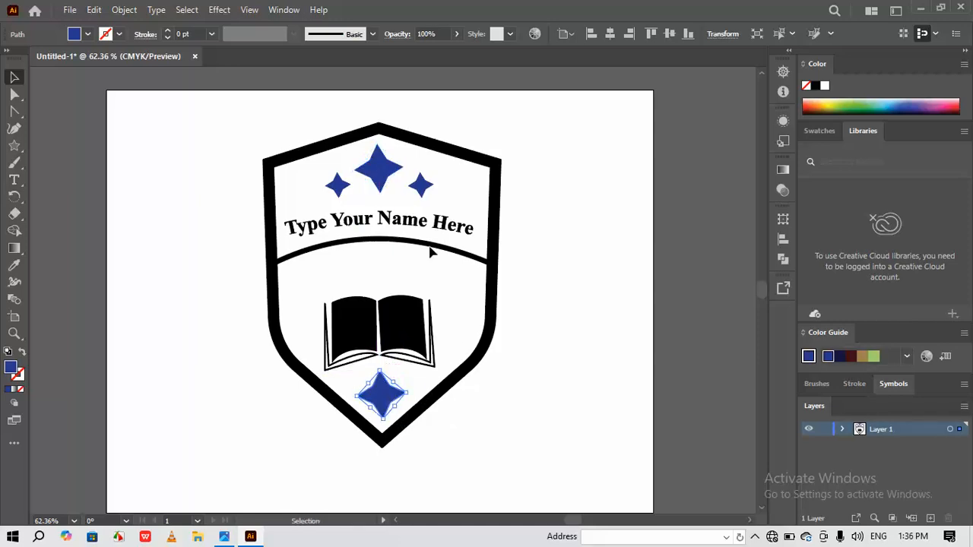
left_click(423, 190)
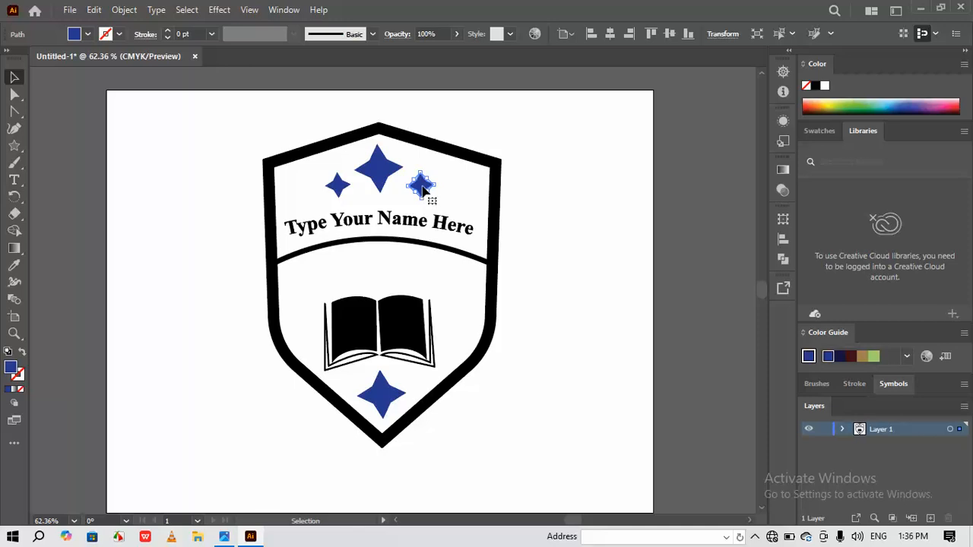
left_click_drag(424, 191, 347, 388)
left_click(576, 406)
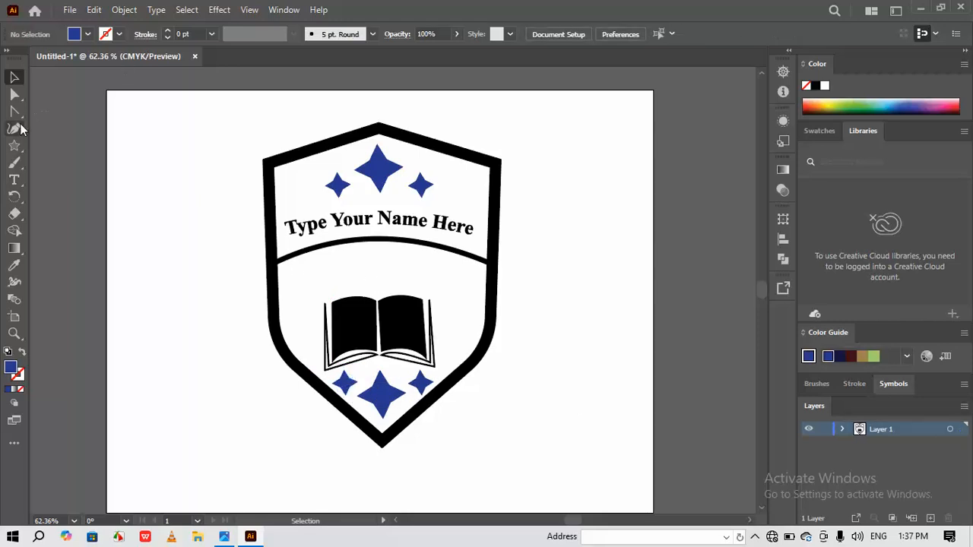
Step: Draw a blue leaf-like ornament with several upward-pointing spikes along the book's left side using the Pen tool
left_click_drag(14, 128, 40, 113)
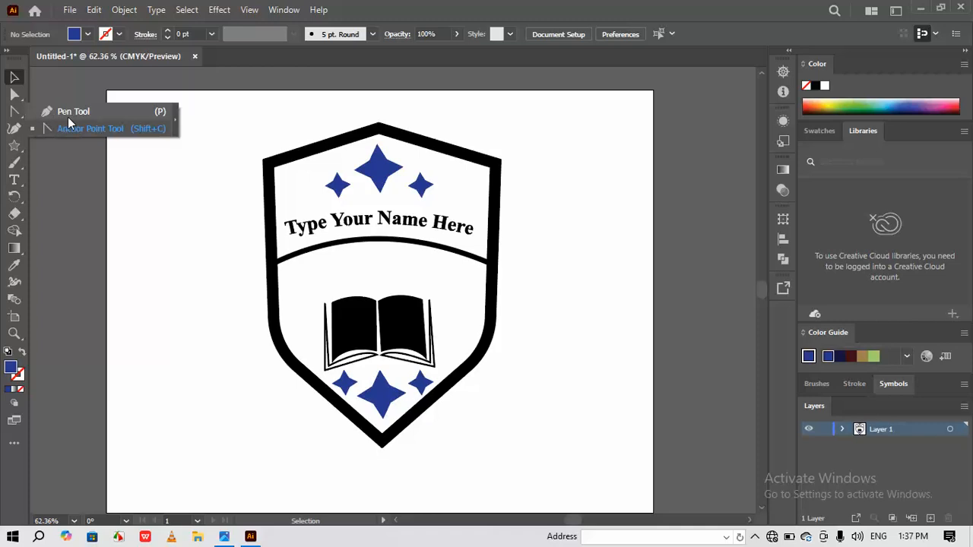
left_click(68, 114)
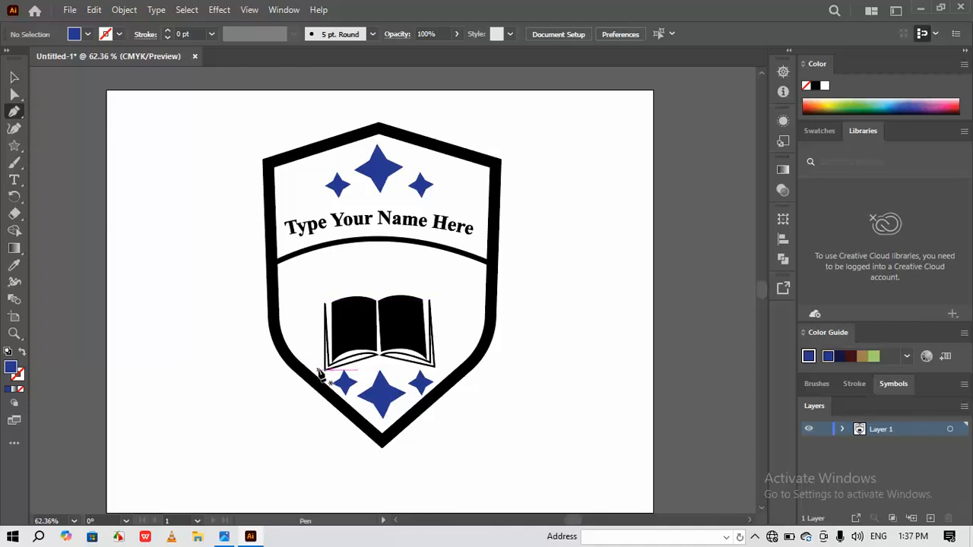
left_click_drag(318, 366, 319, 358)
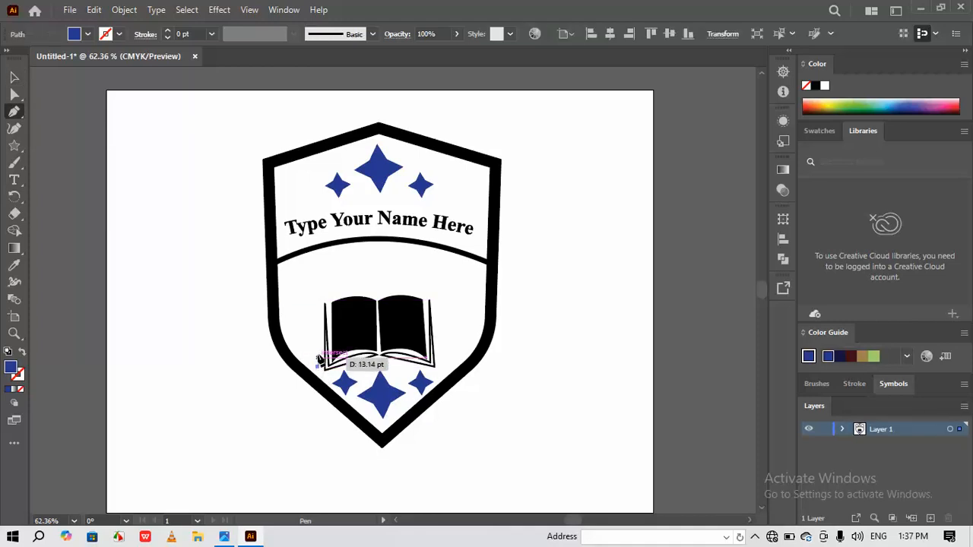
left_click(306, 358)
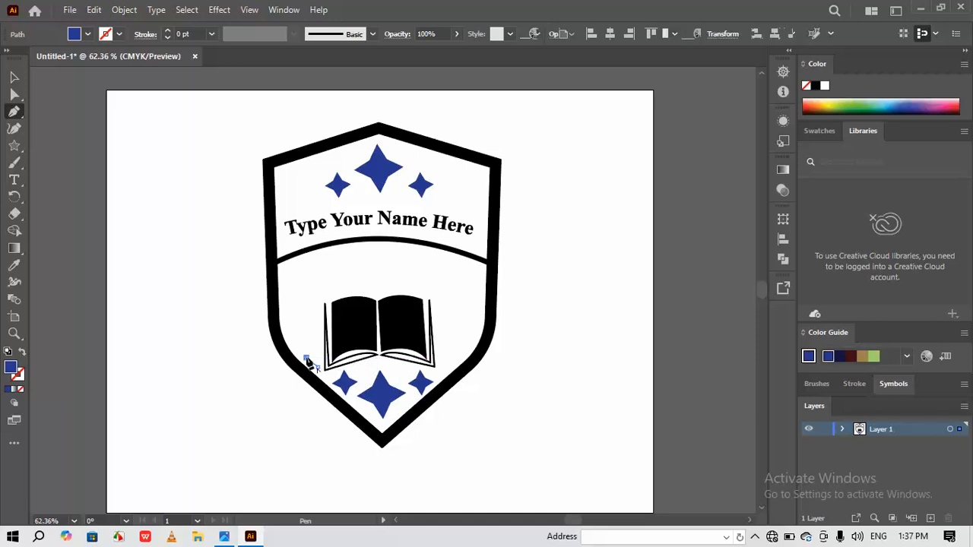
left_click(319, 363)
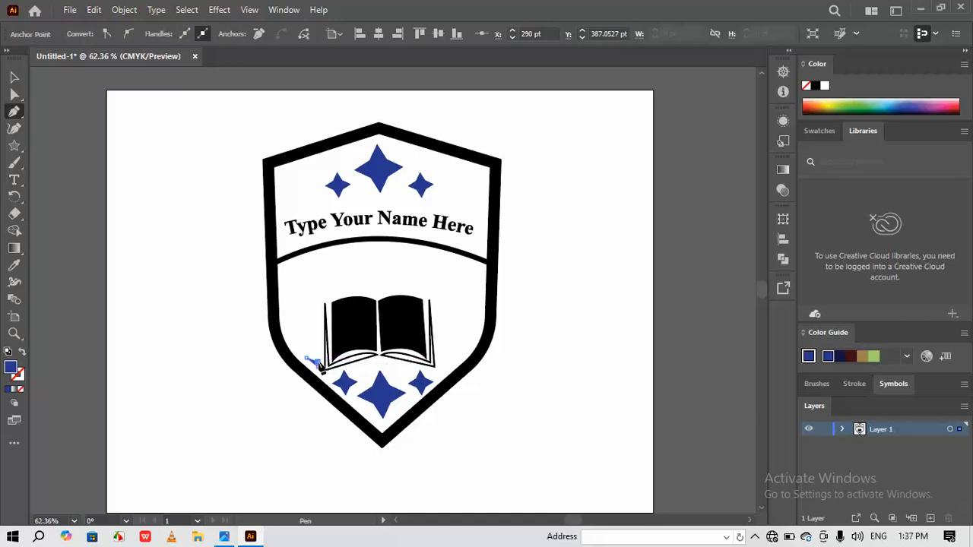
left_click(317, 350)
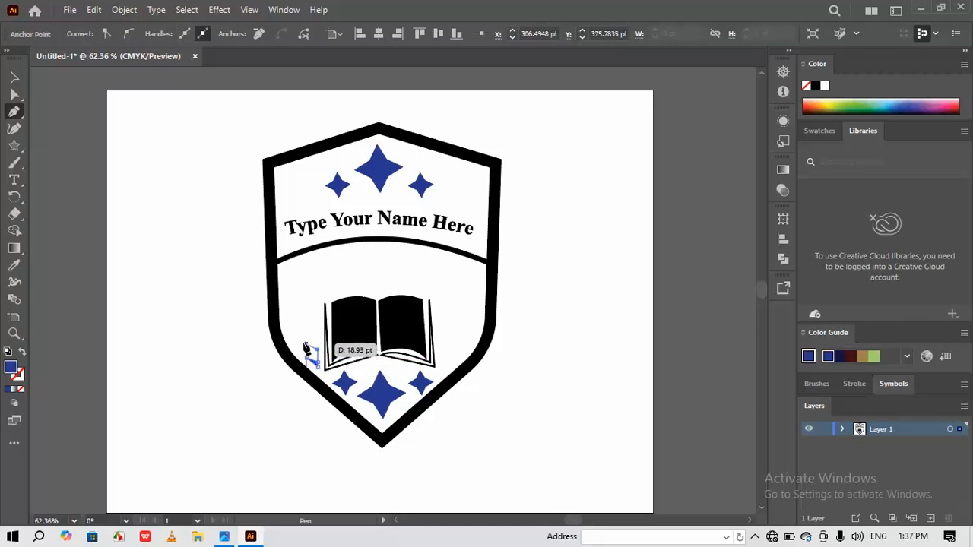
left_click(304, 342)
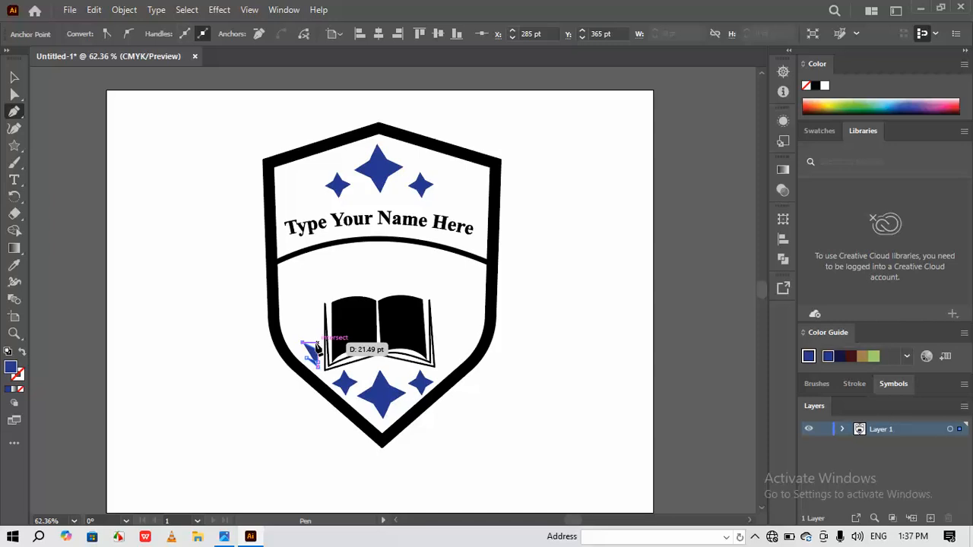
left_click(316, 343)
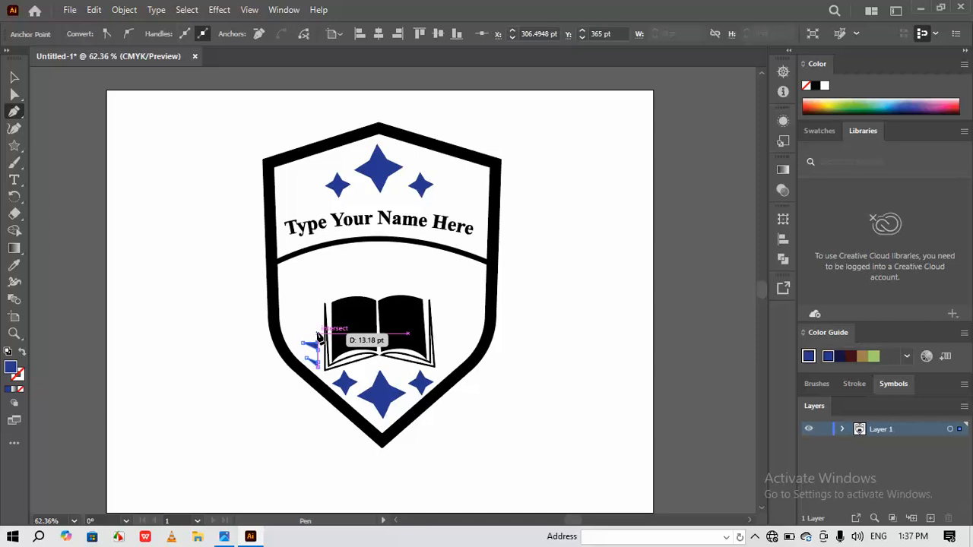
left_click(318, 334)
left_click(310, 319)
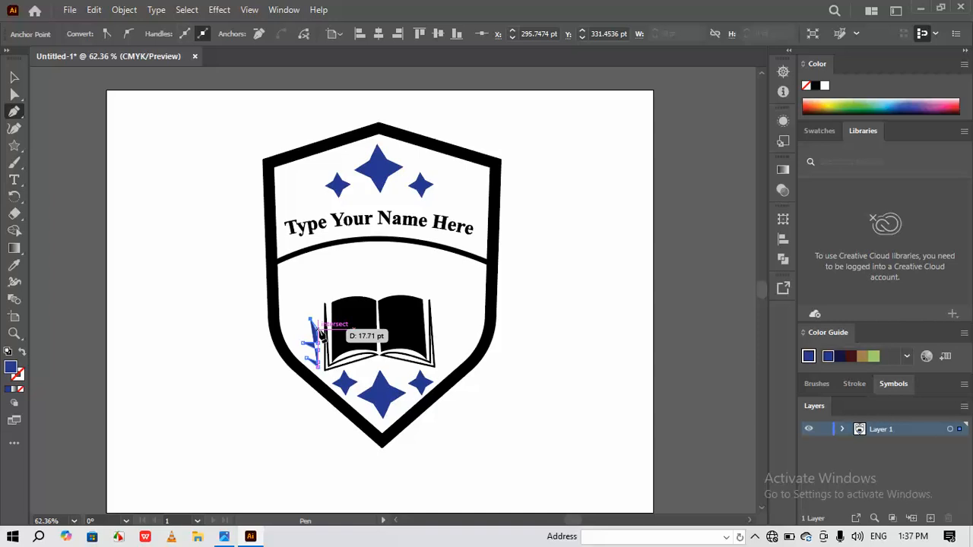
left_click(314, 328)
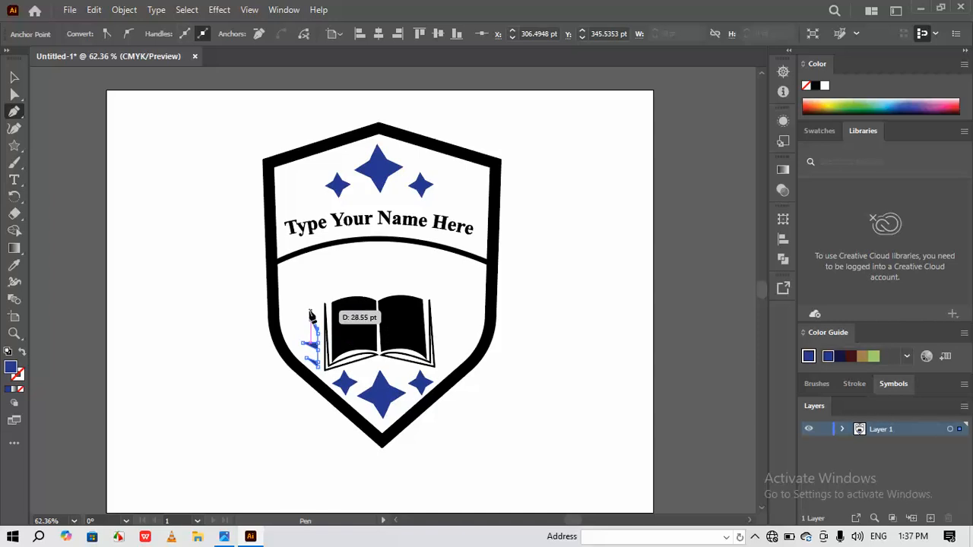
left_click(310, 311)
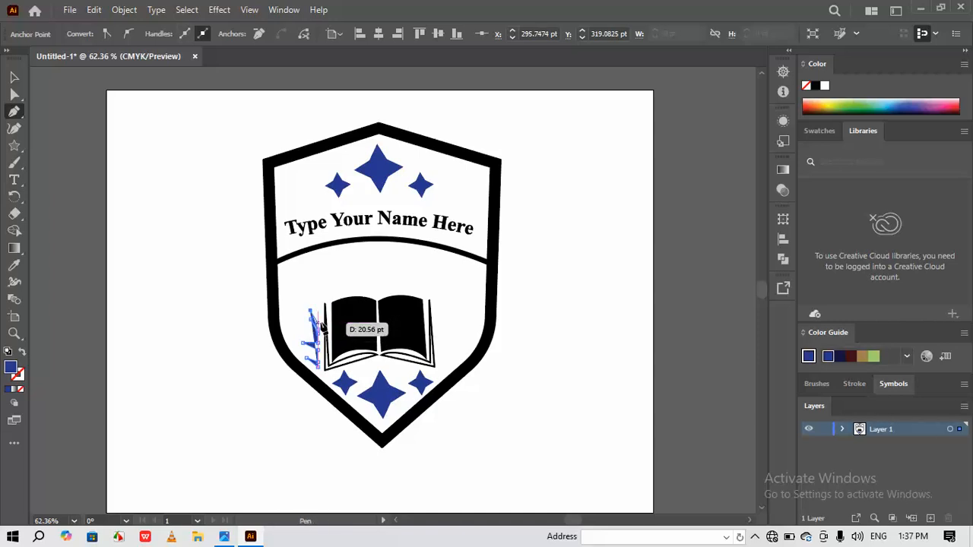
left_click(315, 322)
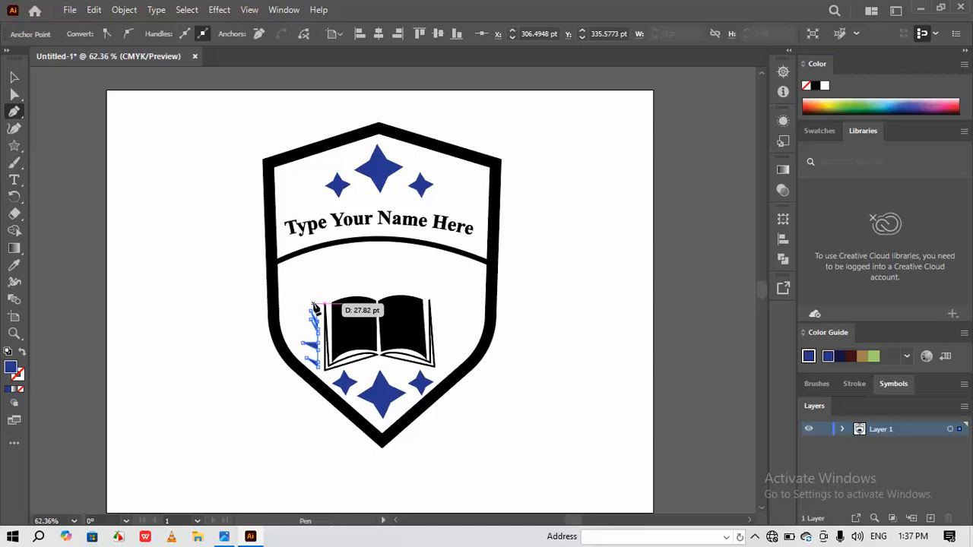
left_click(310, 302)
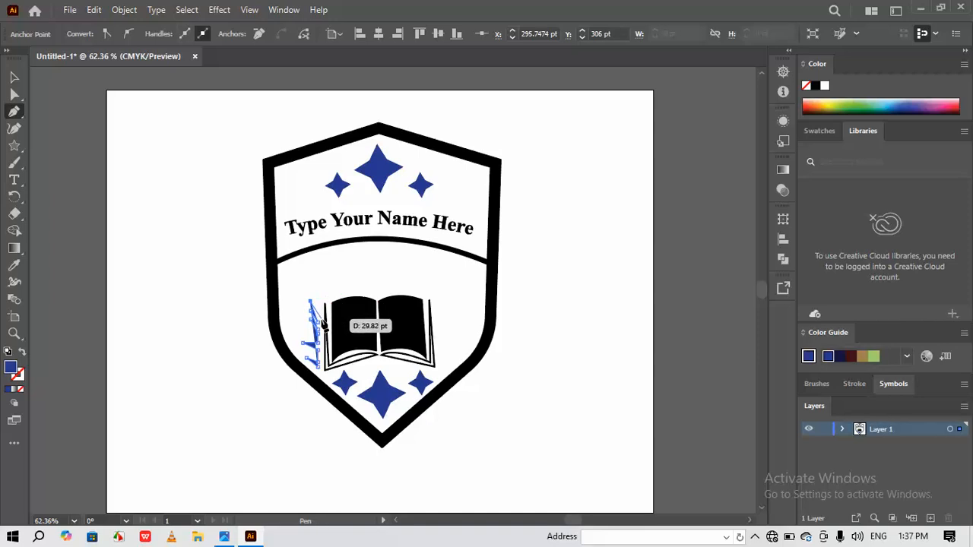
left_click(323, 322)
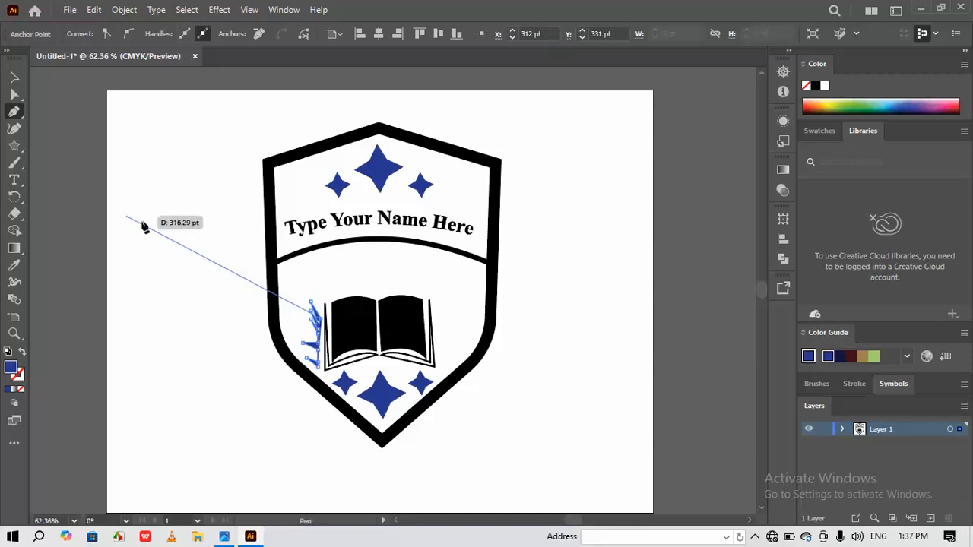
right_click(322, 323)
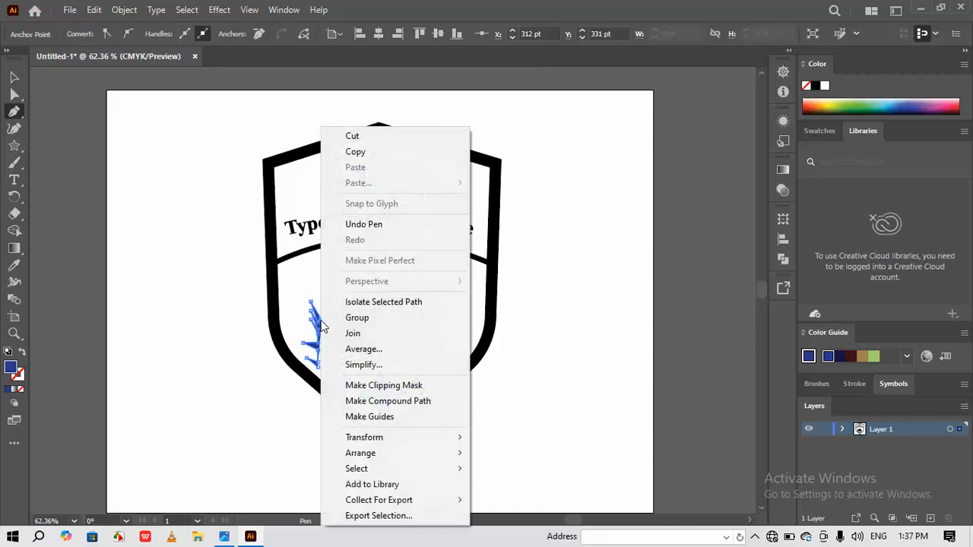
left_click(16, 78)
left_click(181, 328)
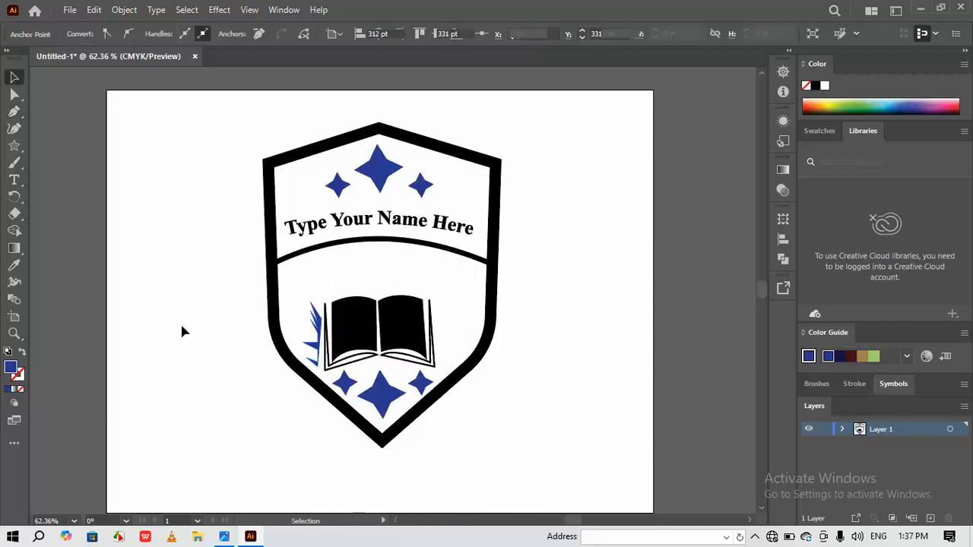
Step: Tilt the leaf ornament slightly counter-clockwise and position it close against the book's left side
left_click_drag(317, 340, 317, 336)
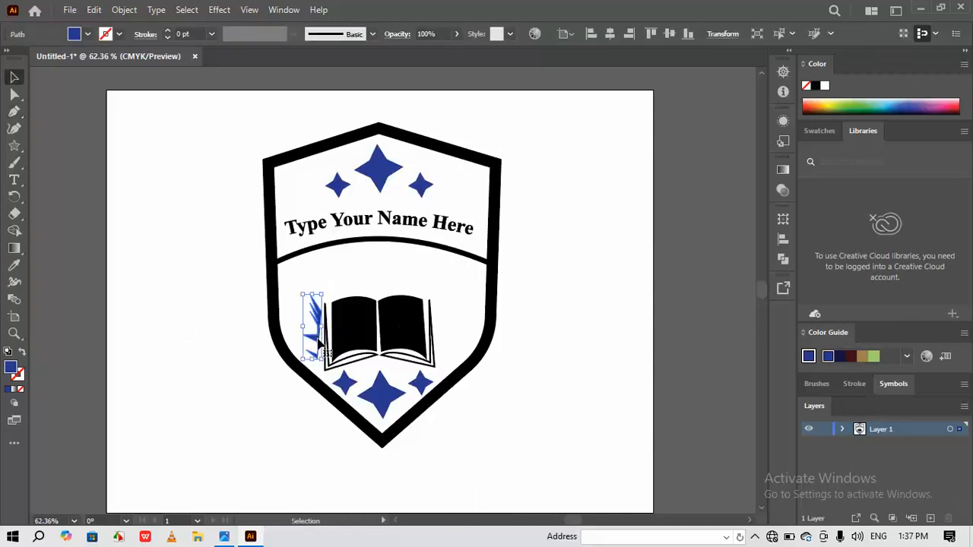
left_click_drag(326, 293, 329, 290)
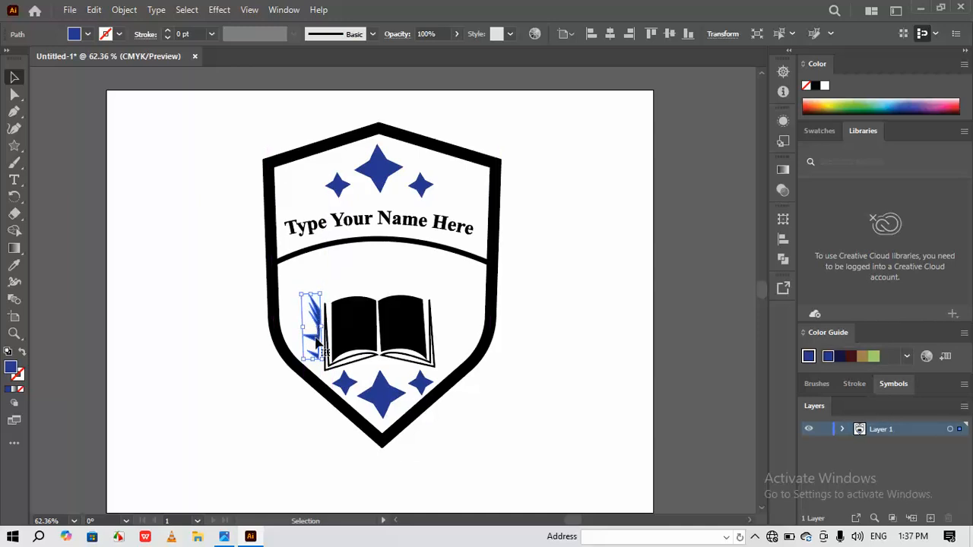
left_click_drag(315, 344, 314, 348)
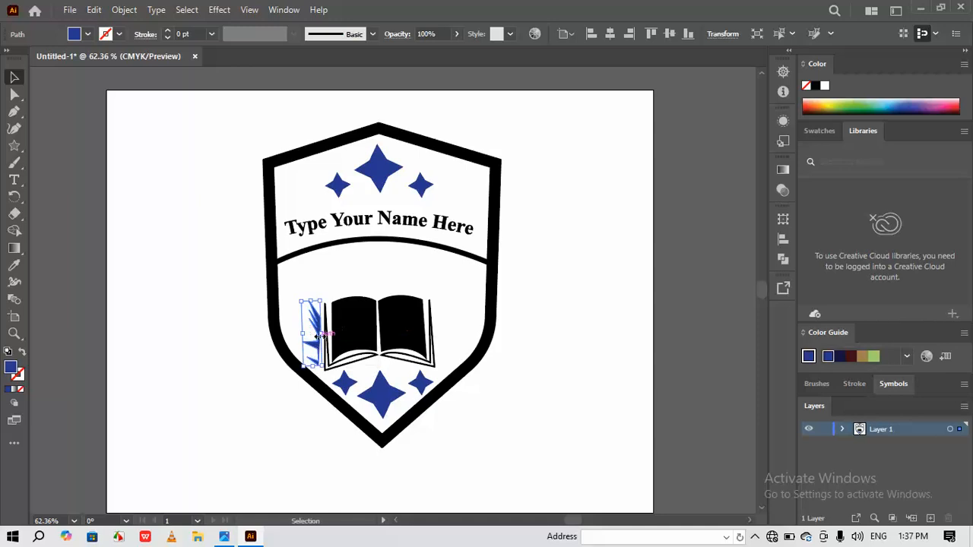
left_click_drag(329, 295, 324, 297)
left_click(523, 314)
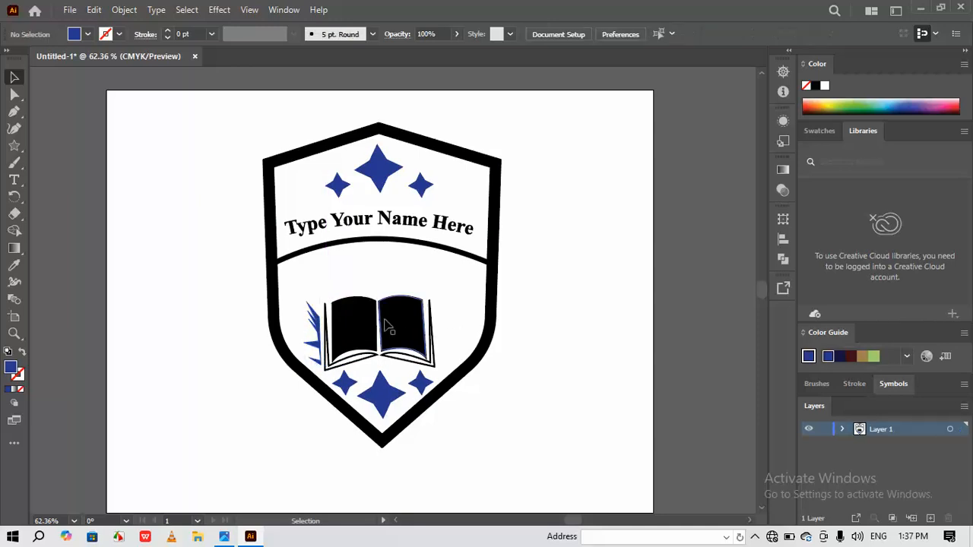
left_click(320, 323)
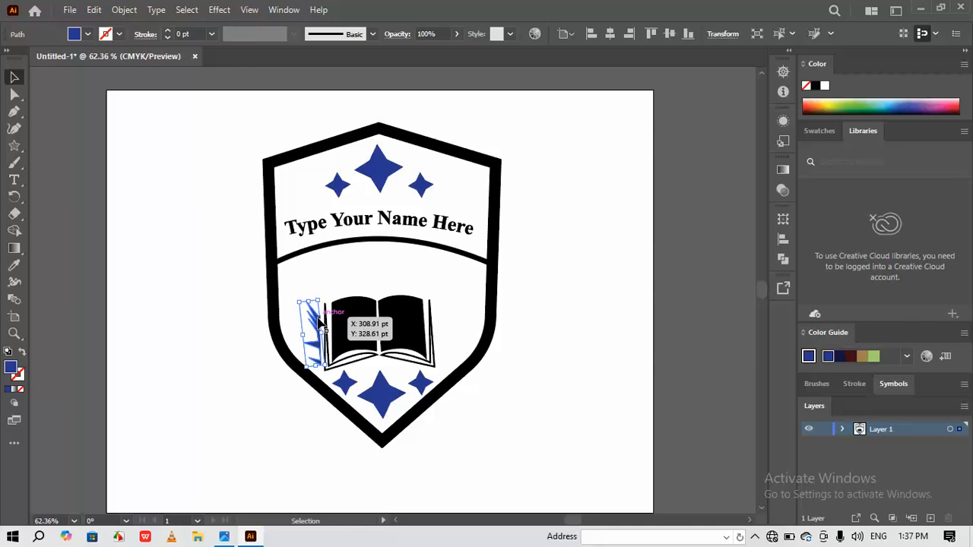
left_click_drag(319, 323, 454, 321)
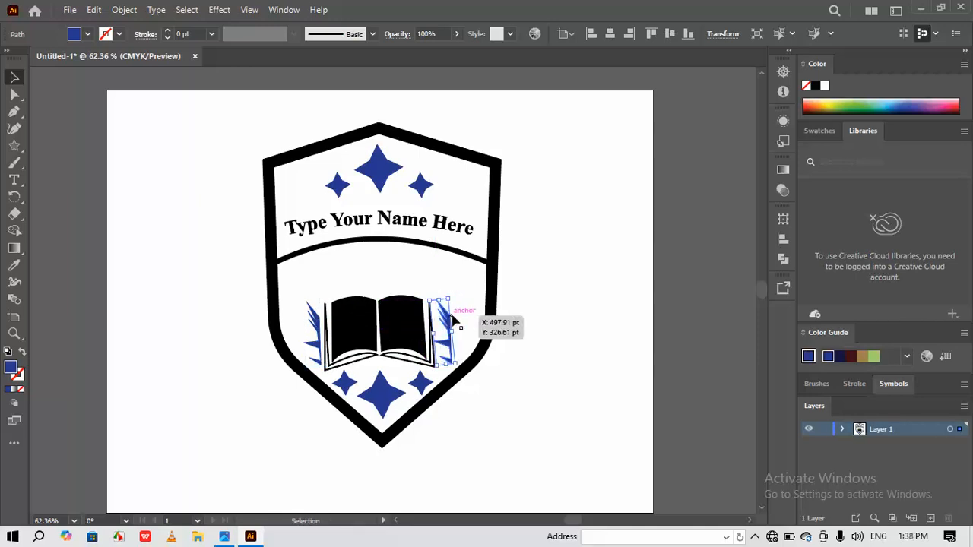
key("Delete")
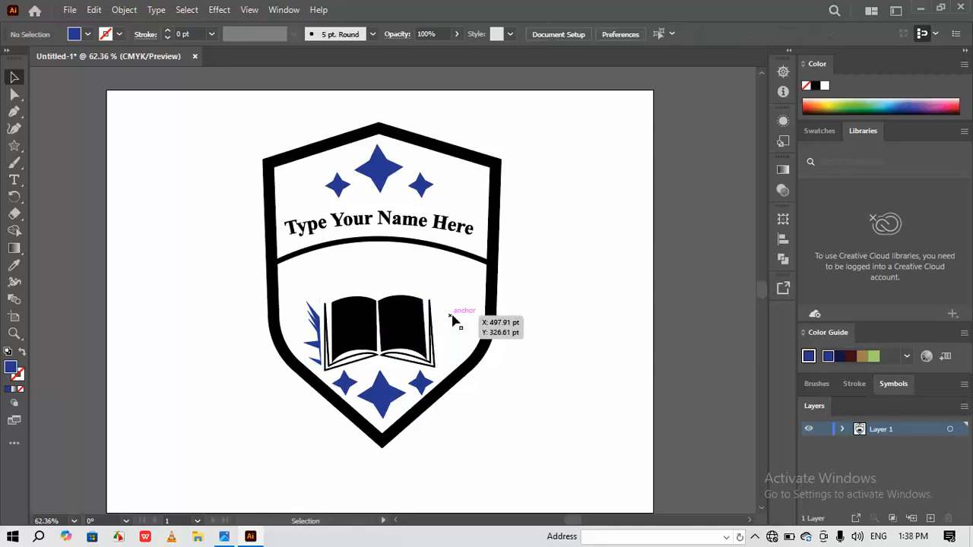
Step: Make a reflected copy of the leaf ornament across the vertical axis and place it on the book's right side
right_click(314, 329)
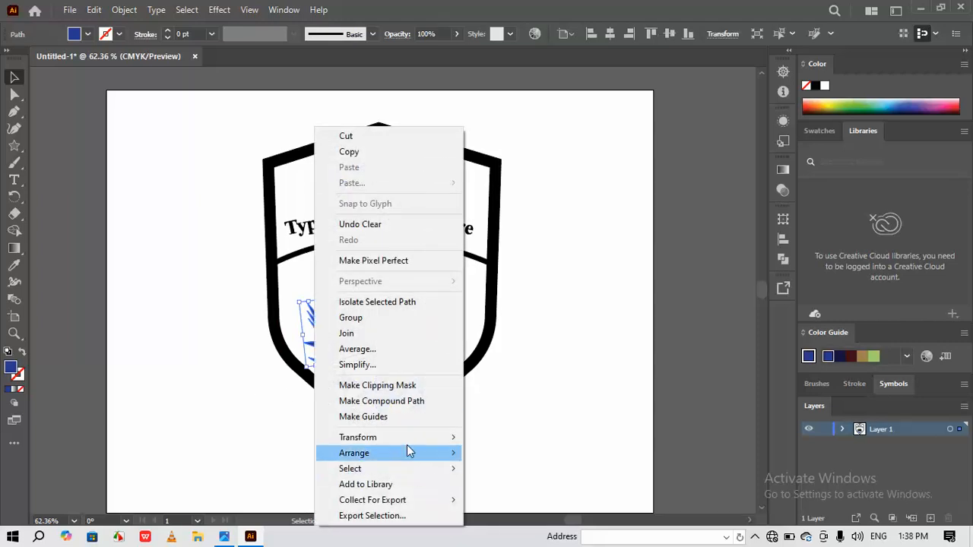
mouse_move(417, 442)
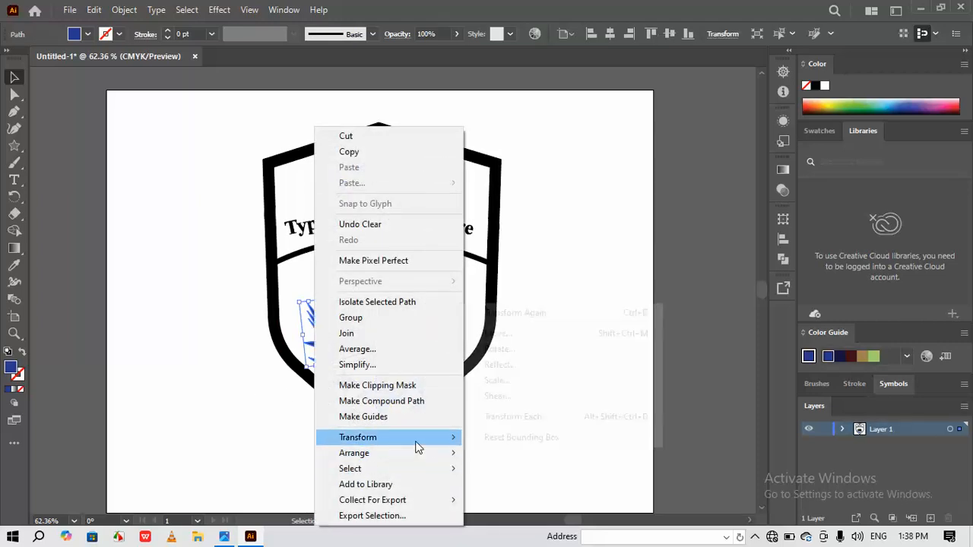
left_click(524, 368)
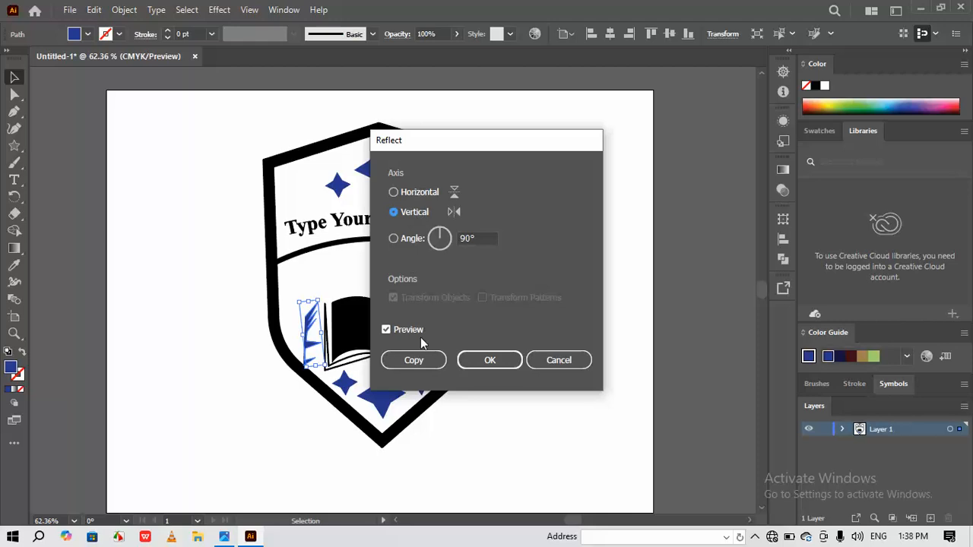
left_click(420, 358)
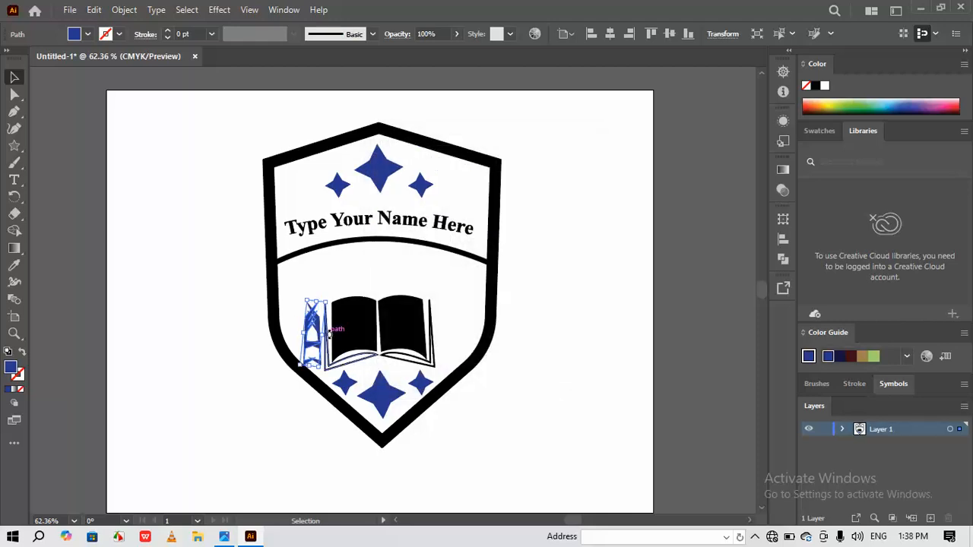
left_click_drag(329, 333, 355, 337)
key("ctrl+z")
left_click_drag(310, 327, 465, 297)
left_click(509, 340)
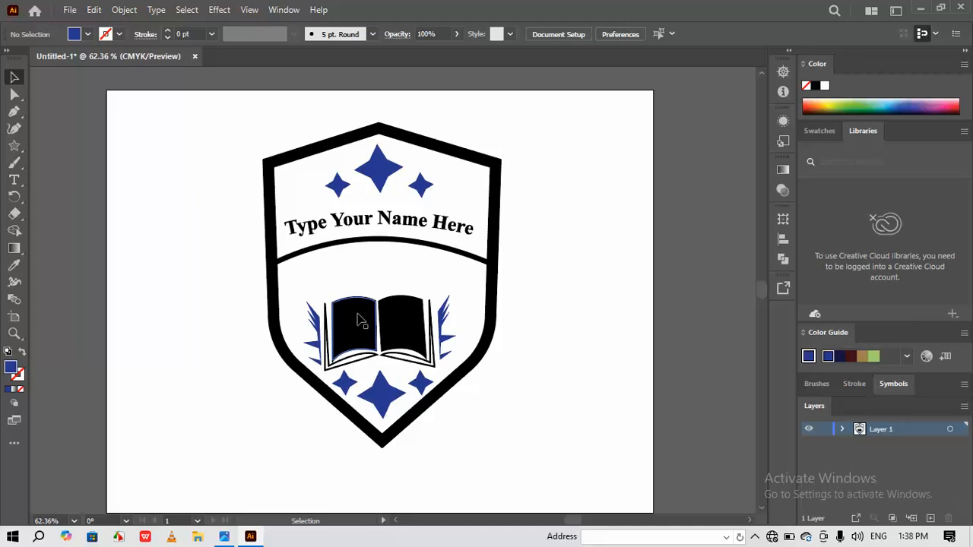
Step: Offset the shield outline's path outward by 25 pt with miter joins to add a second, outer shield frame
left_click(449, 150)
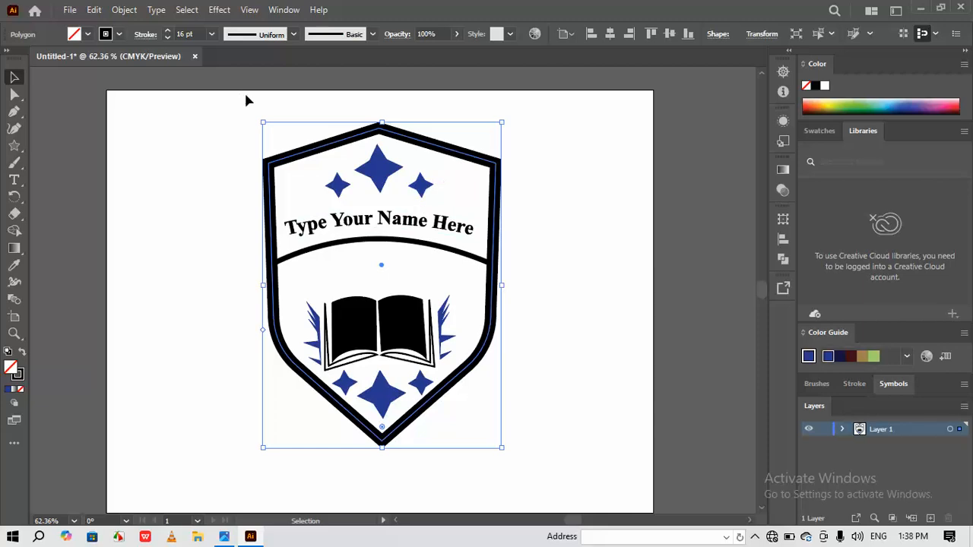
left_click(128, 12)
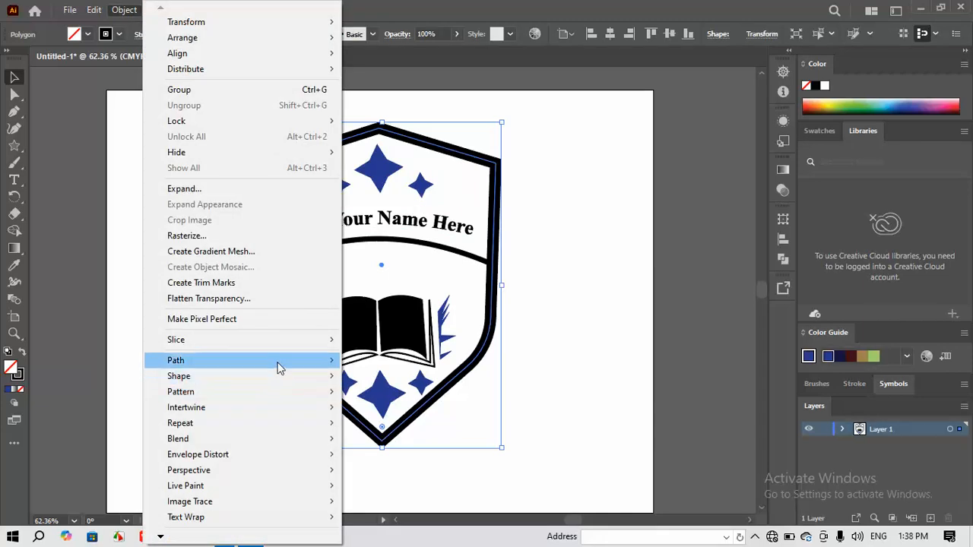
mouse_move(279, 364)
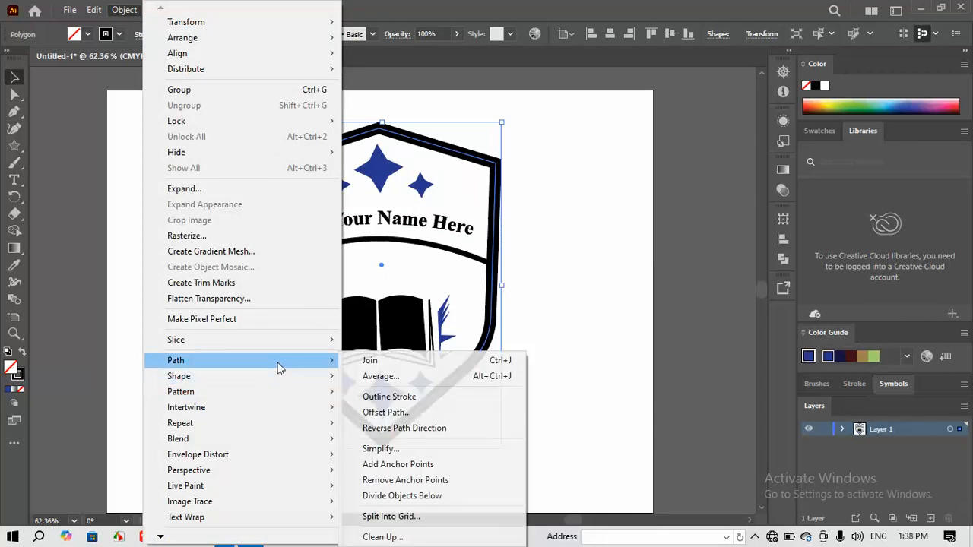
left_click(386, 413)
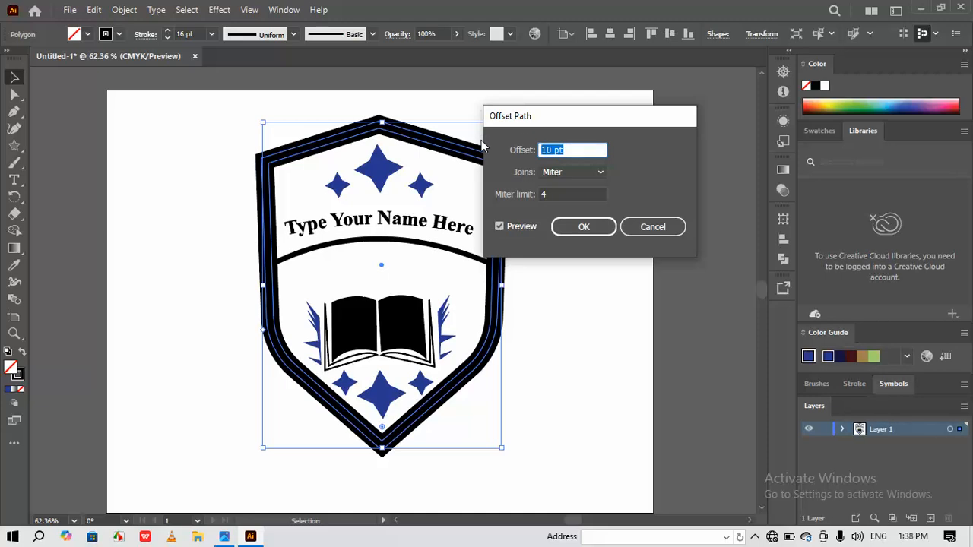
type("50")
left_click(526, 228)
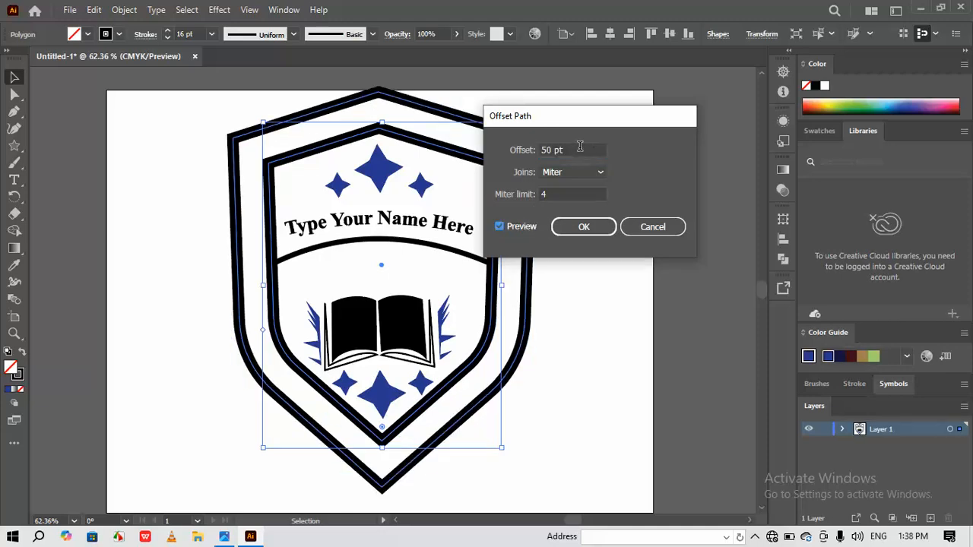
left_click(580, 149)
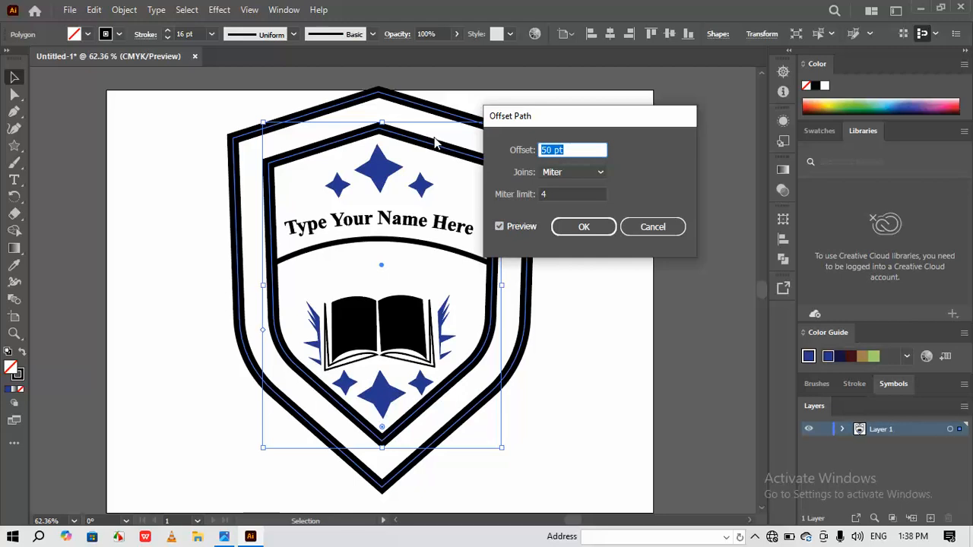
type("25")
left_click(511, 228)
left_click(512, 228)
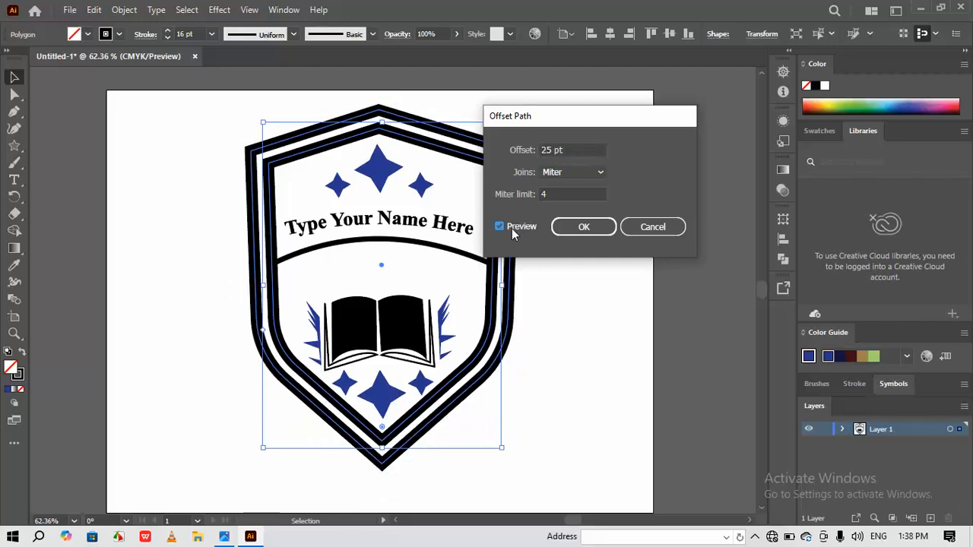
left_click(580, 233)
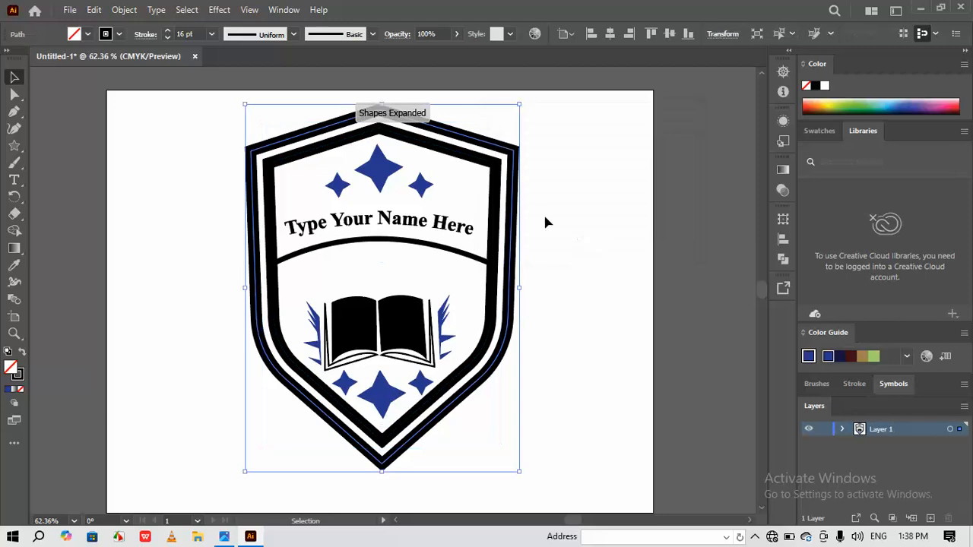
Step: Reduce the outer shield outline's stroke weight to 7 pt
left_click(167, 37)
left_click(167, 37)
left_click(167, 37)
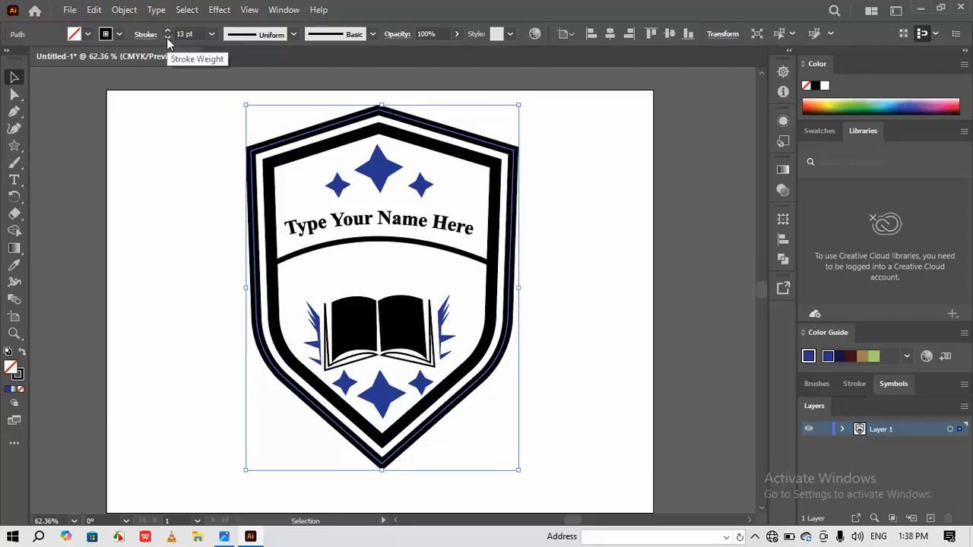
left_click(166, 37)
left_click(166, 37)
left_click(166, 38)
left_click(167, 37)
left_click(166, 37)
left_click(167, 37)
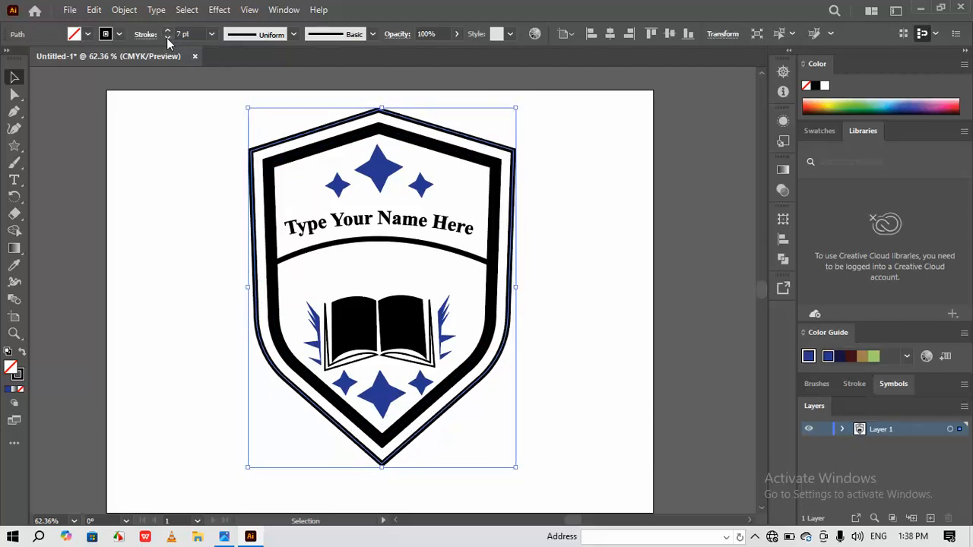
Step: Try light grey and dark grey stroke colours on the outer shield outline
left_click(118, 34)
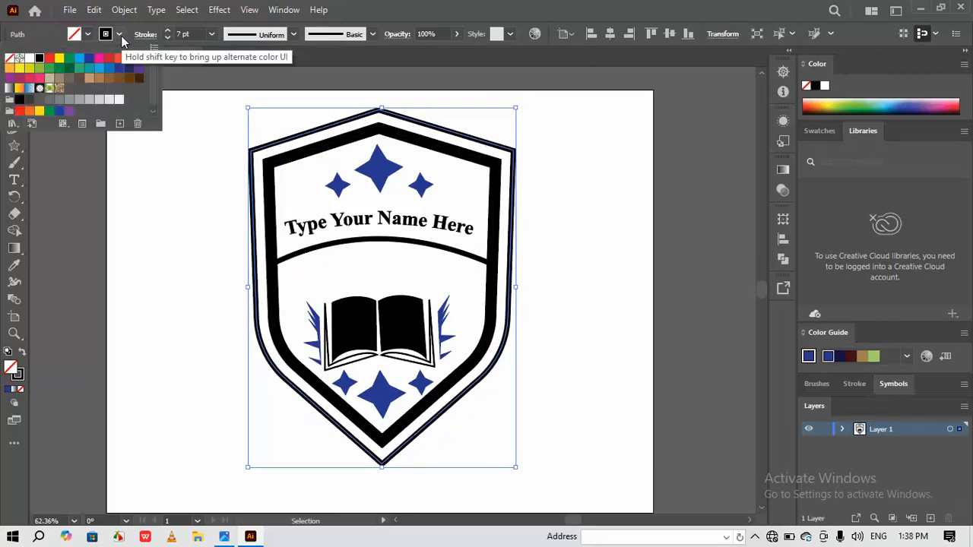
left_click(110, 100)
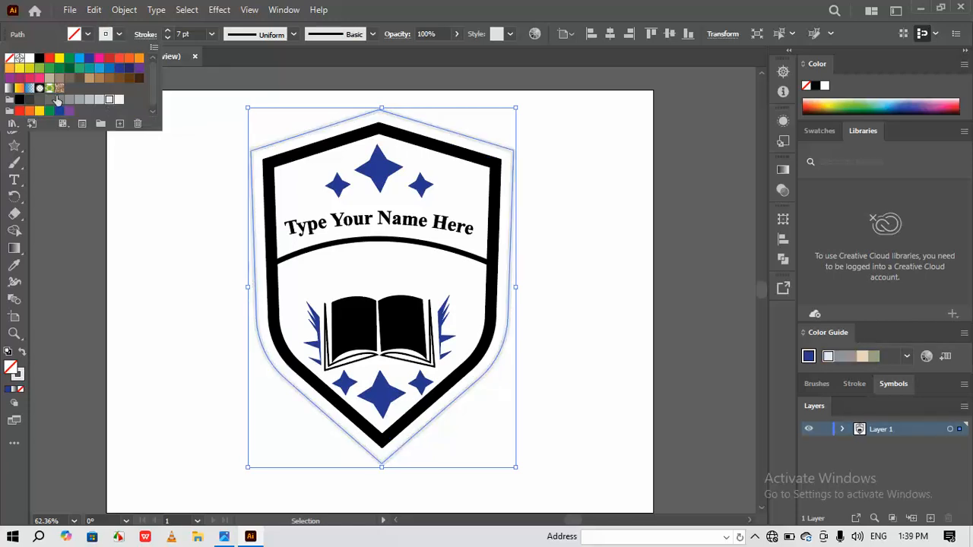
left_click(28, 101)
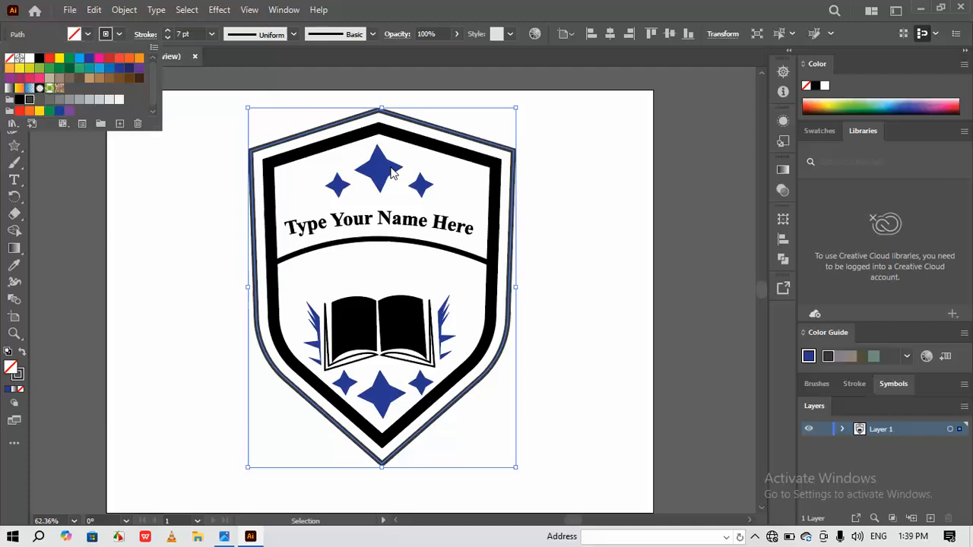
left_click(608, 224)
Step: Recolour the inner shield outline's stroke blue to match the stars
left_click(416, 149)
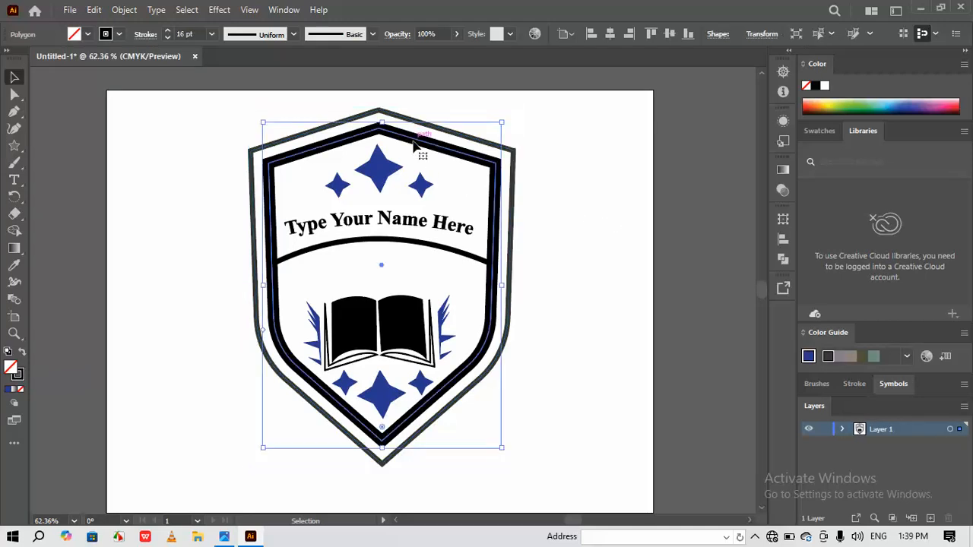
left_click(119, 34)
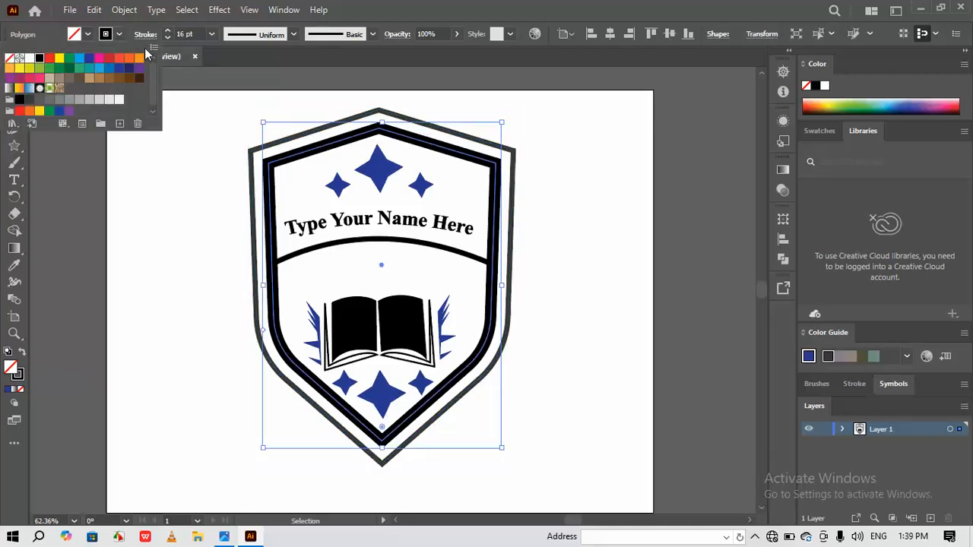
left_click(88, 59)
left_click(598, 259)
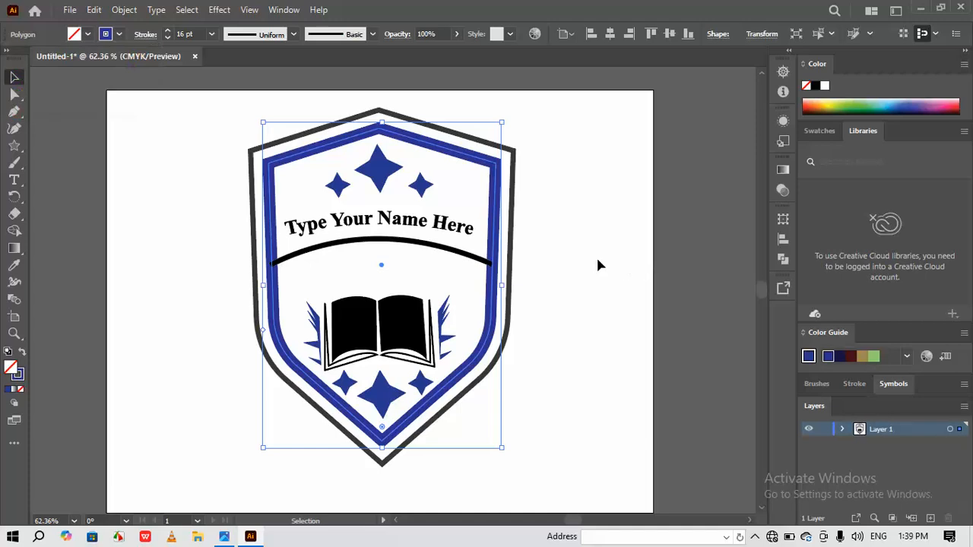
left_click(569, 235)
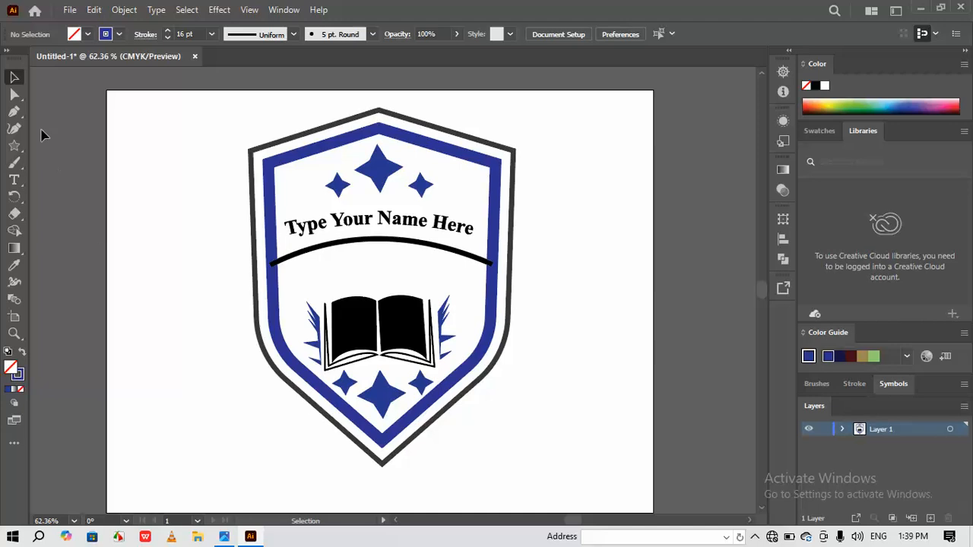
Step: Change the outer shield outline's stroke colour to light blue
left_click(431, 125)
left_click(123, 37)
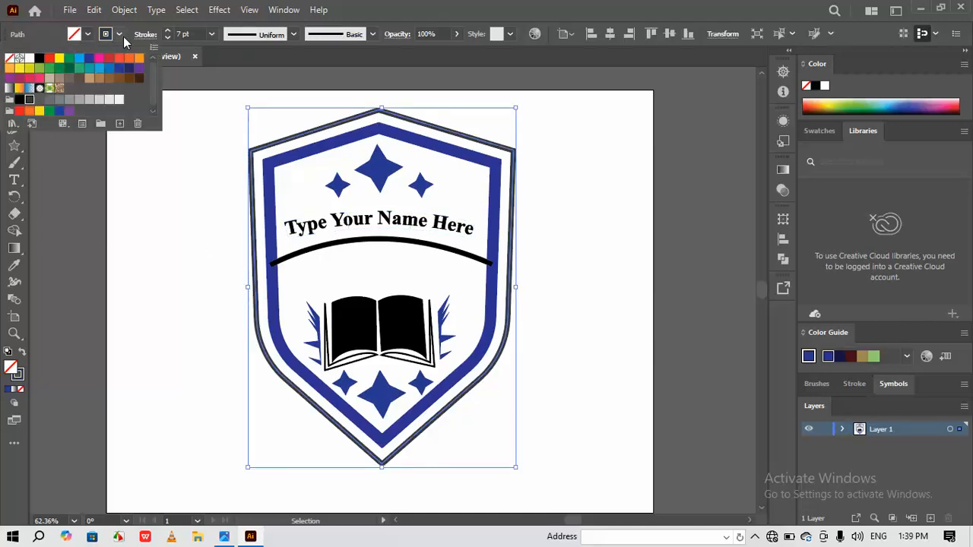
left_click(101, 72)
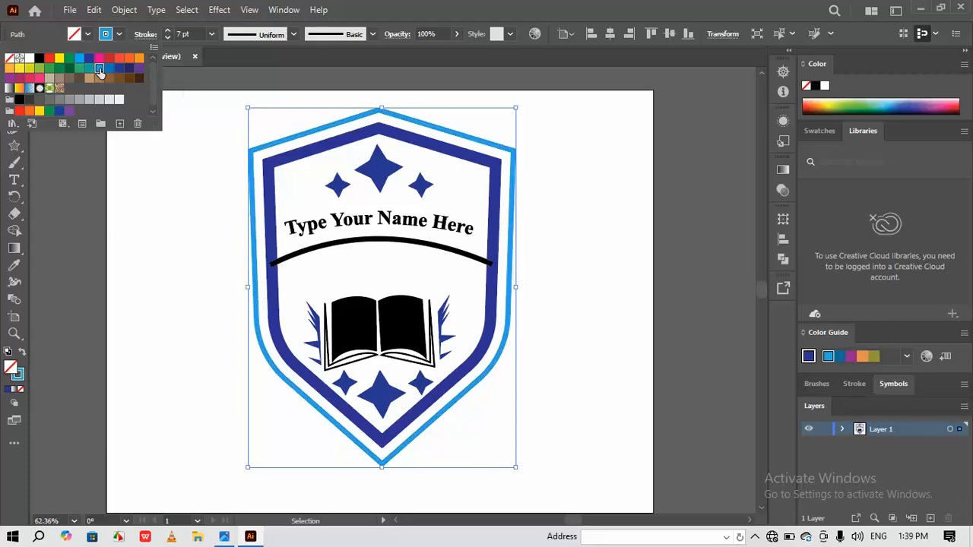
left_click(612, 147)
left_click(612, 147)
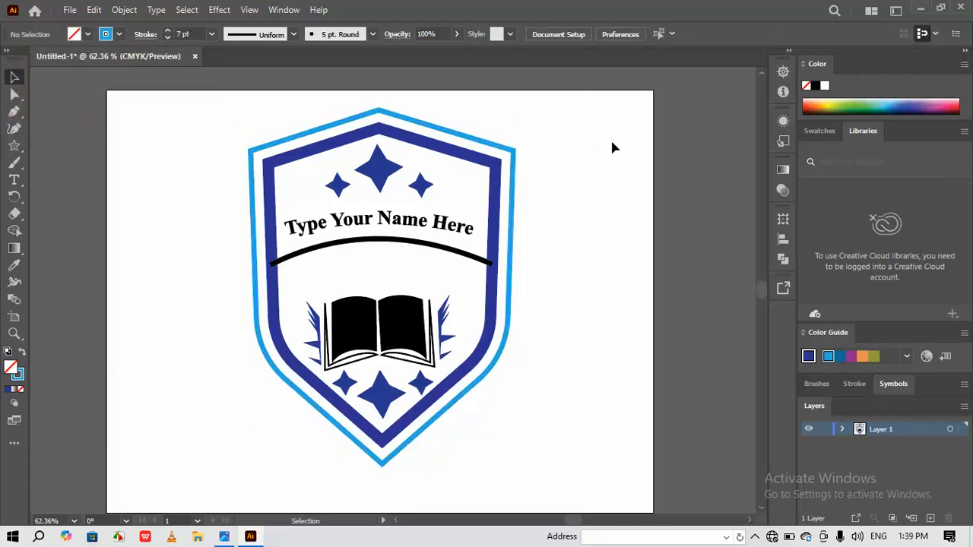
Step: Try a dark navy stroke colour on the dividing arc below the name text
left_click(430, 245)
left_click(118, 36)
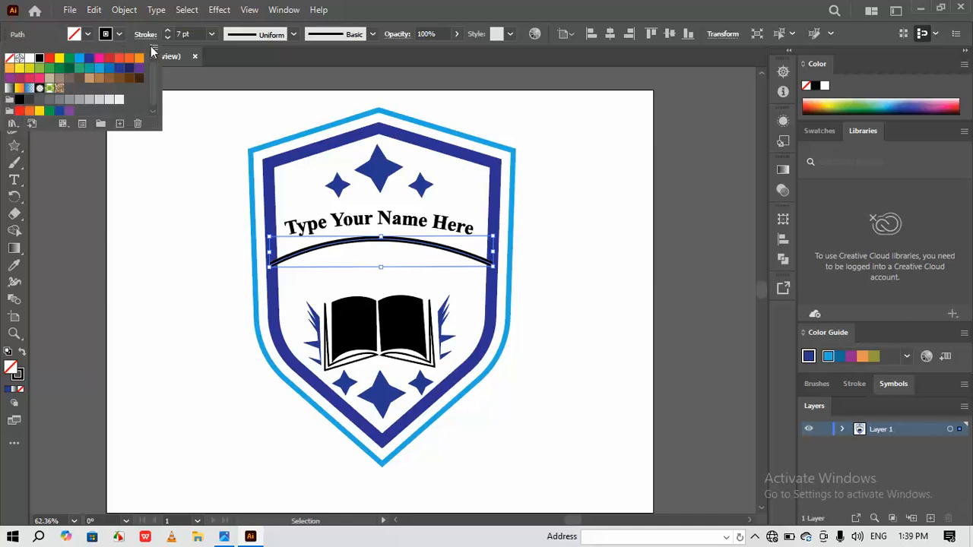
left_click(129, 71)
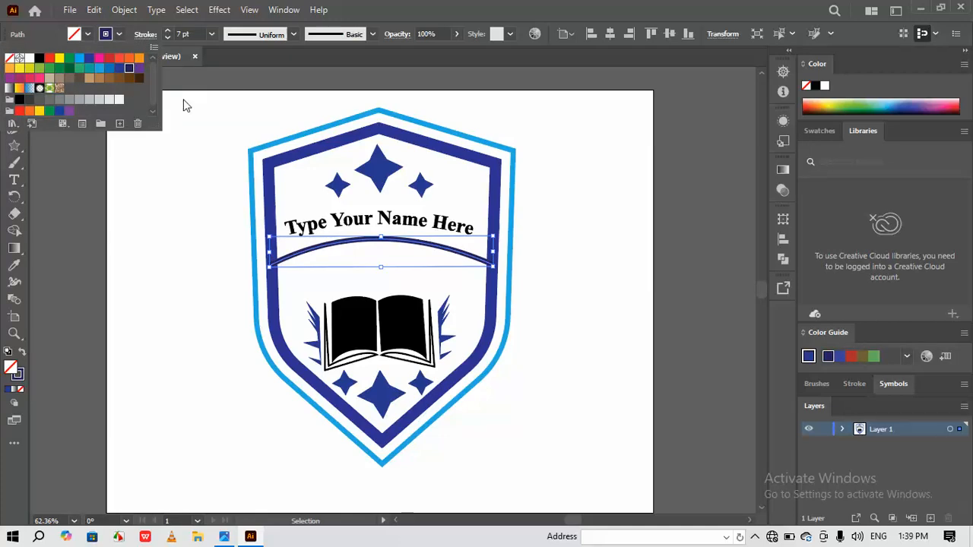
left_click(543, 263)
left_click(543, 264)
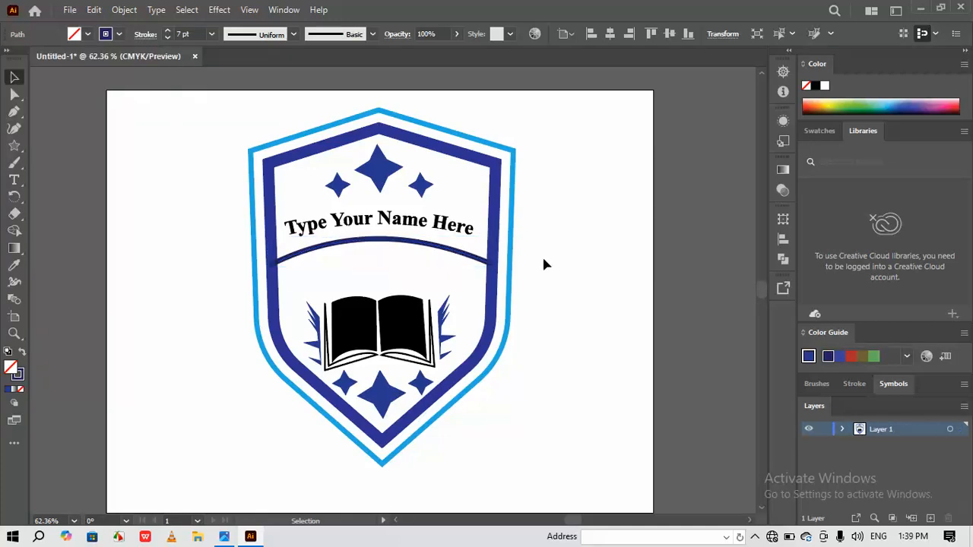
Step: Recolour the dividing arc's stroke the same blue as the inner shield outline
left_click(412, 244)
left_click(119, 35)
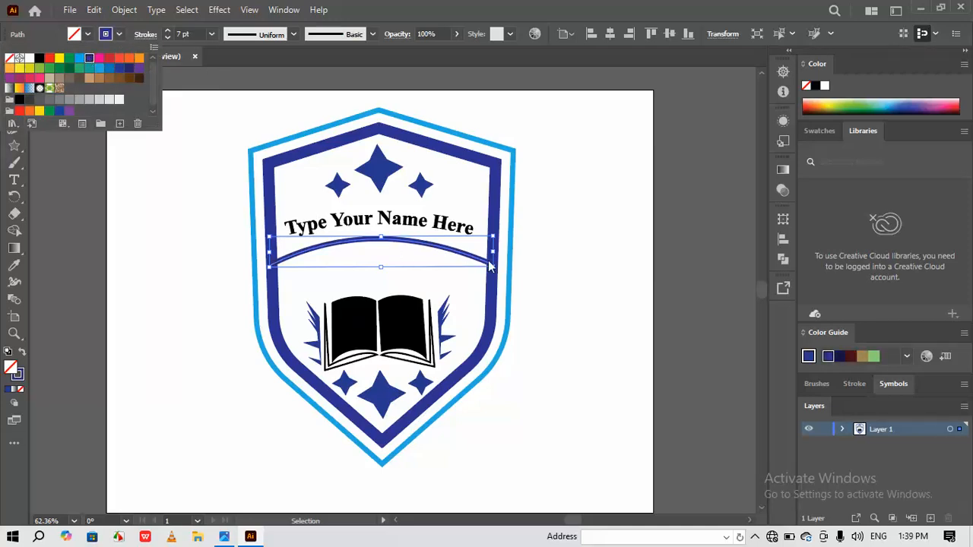
left_click(561, 273)
left_click(559, 273)
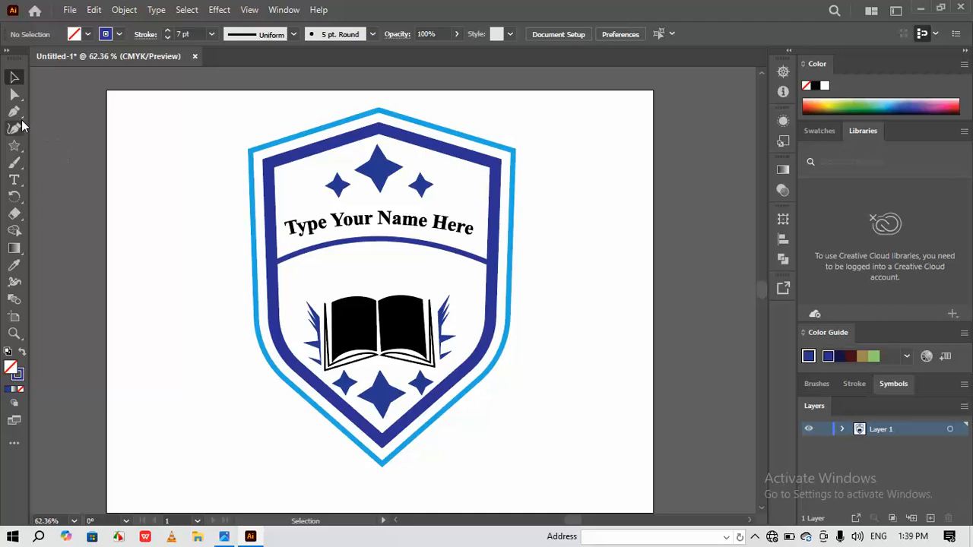
Step: Draw an open blue curve with the Pen tool, bowing from beside the shield's lower left edge to just below its bottom tip
left_click_drag(13, 111, 56, 112)
left_click(73, 112)
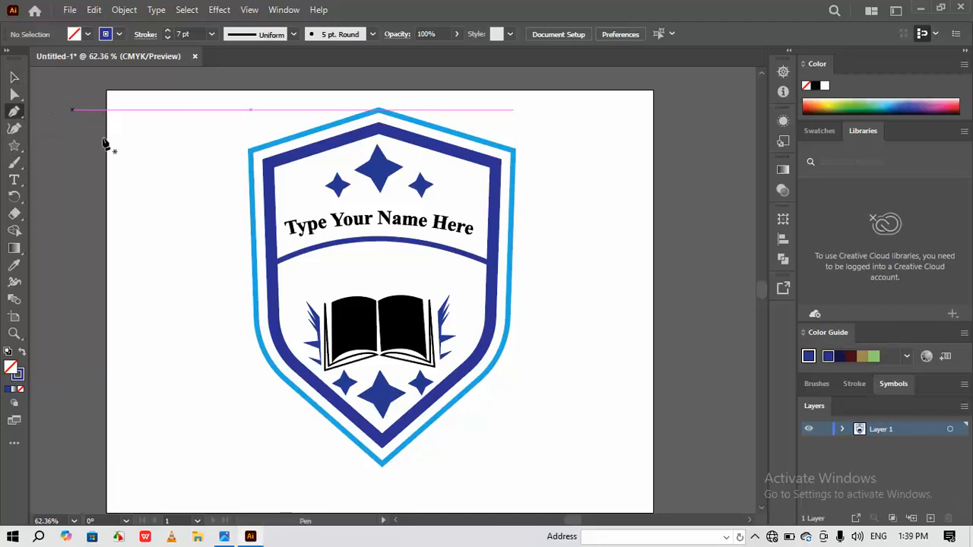
left_click(210, 337)
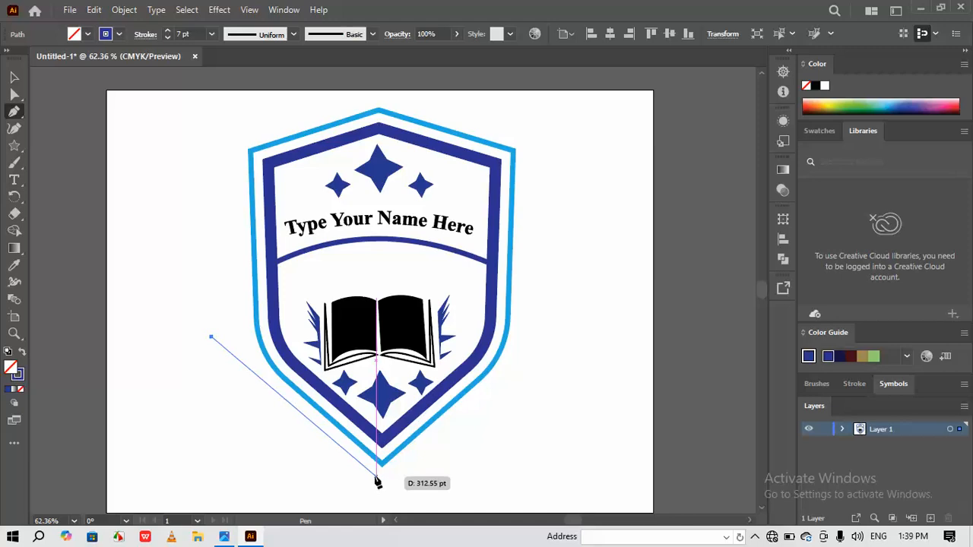
left_click_drag(377, 475, 501, 503)
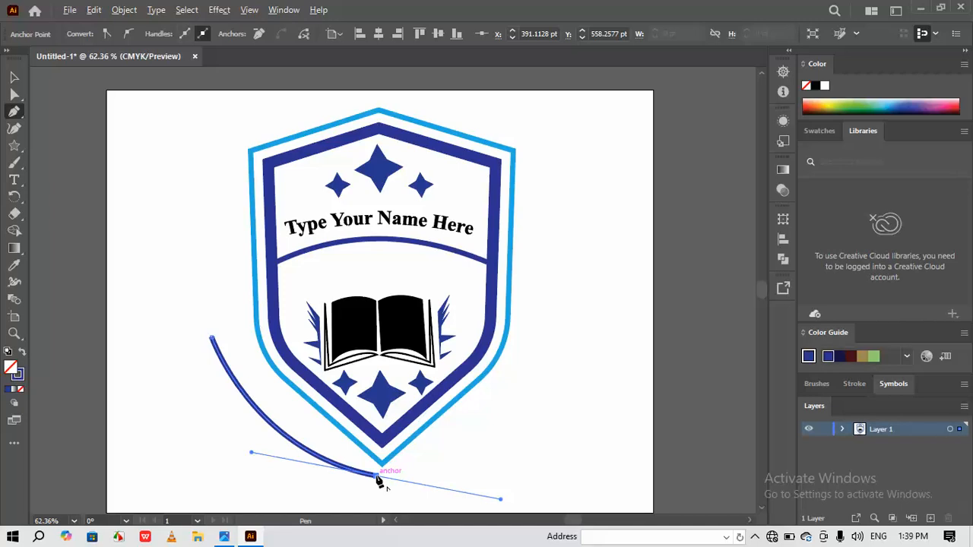
left_click_drag(378, 477, 331, 283)
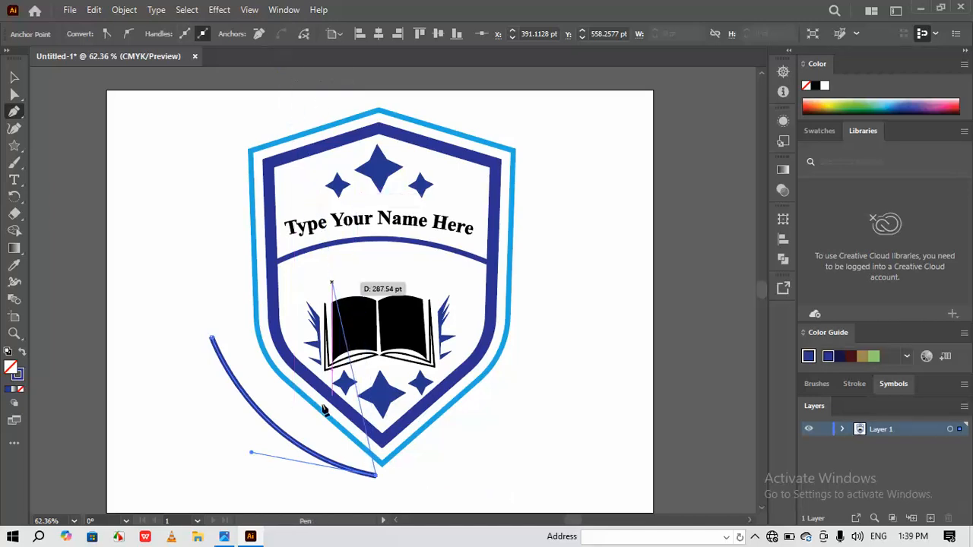
left_click_drag(324, 410, 373, 479)
right_click(369, 471)
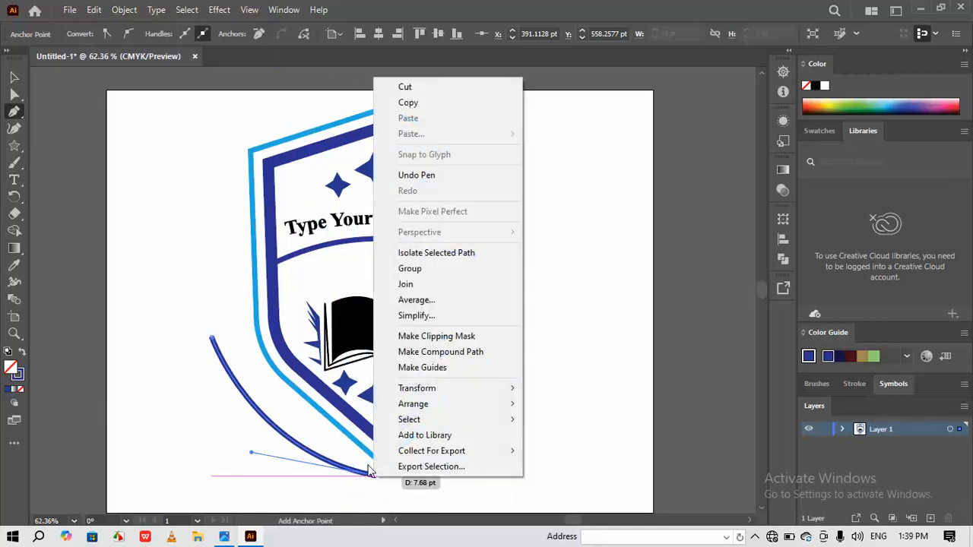
Step: Switch the workspace to Essentials Classic
left_click(279, 9)
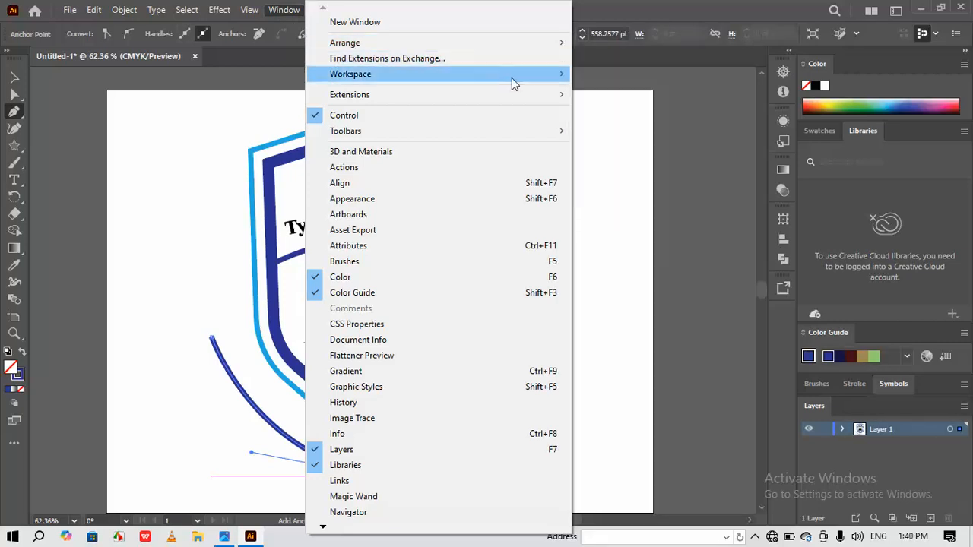
mouse_move(511, 76)
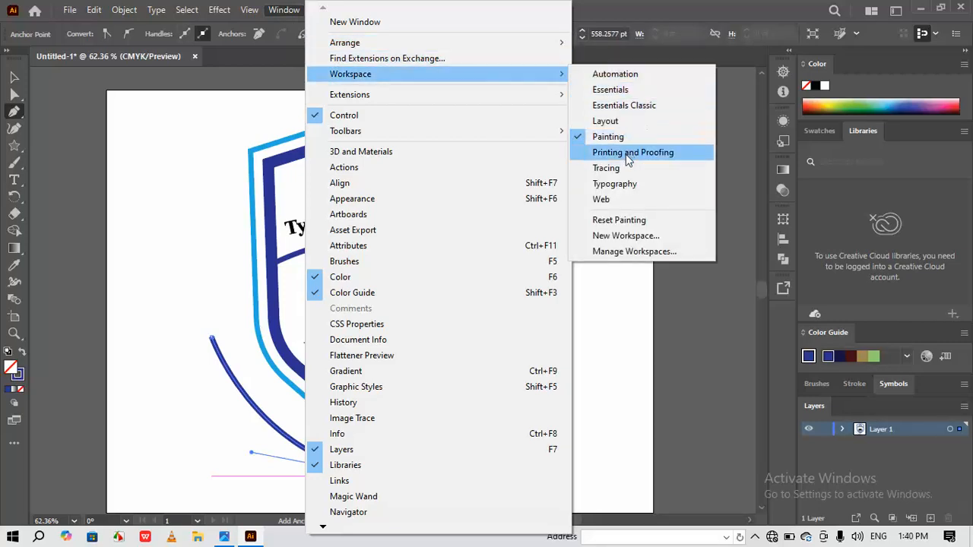
left_click(610, 105)
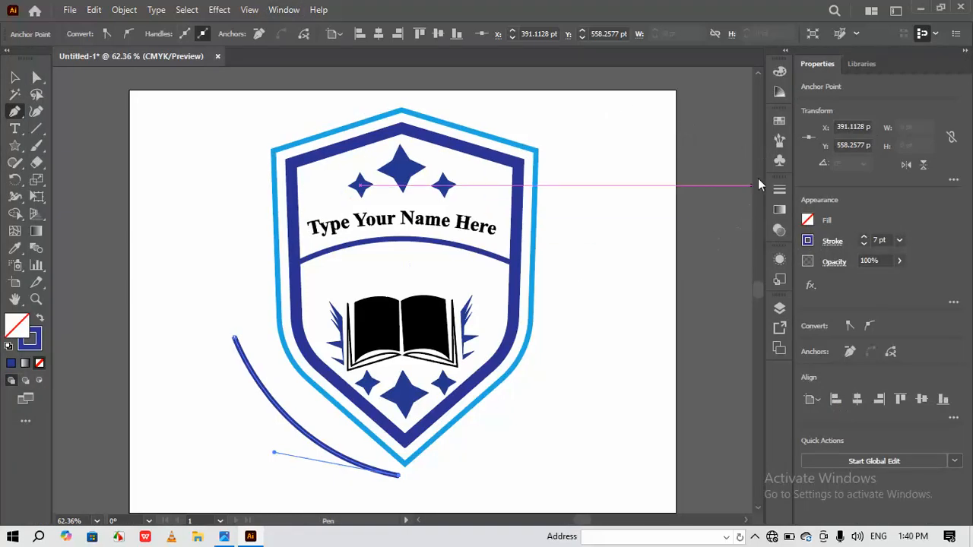
Step: Look through the Borders_Lines, Decorative_Banners and Seals and Bristle Brush libraries for an ornament brush for the open curve
left_click(780, 142)
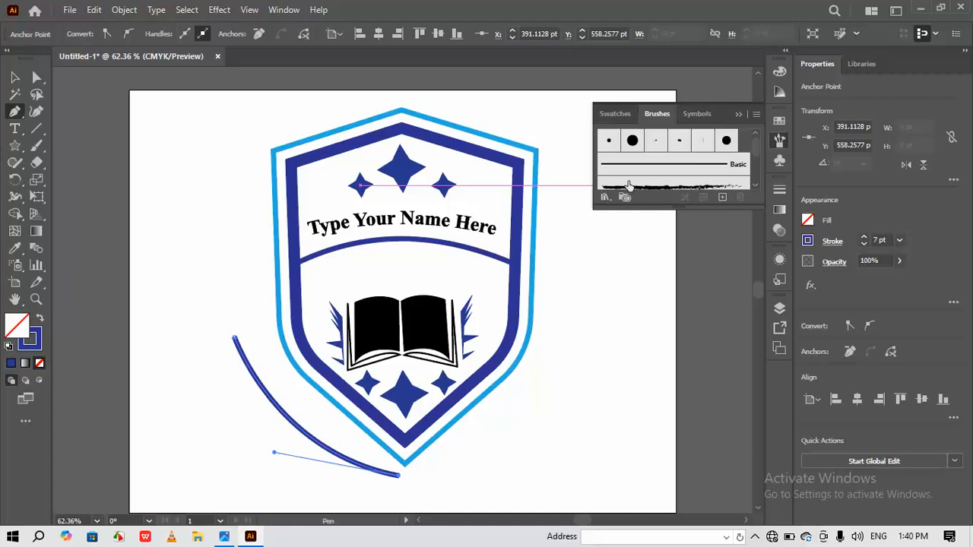
left_click(607, 198)
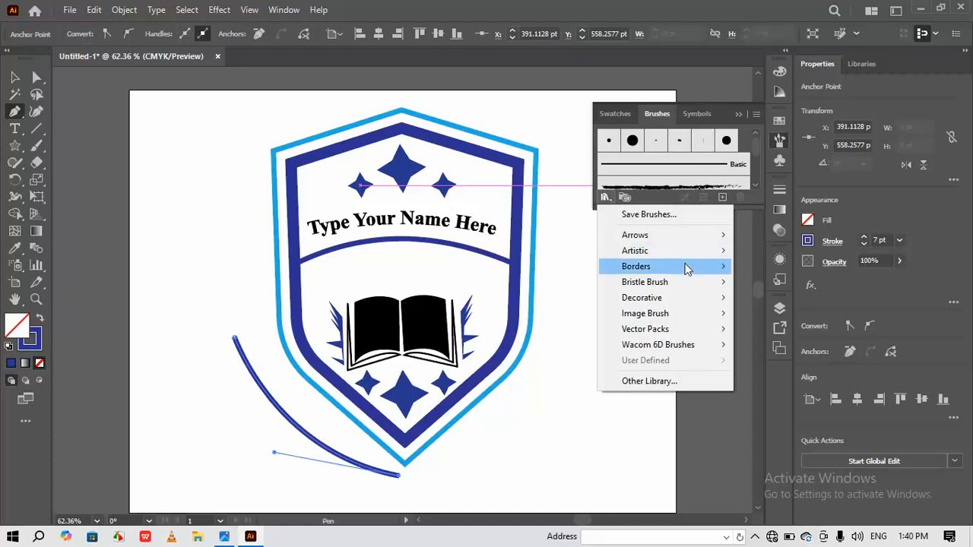
mouse_move(685, 268)
left_click(775, 346)
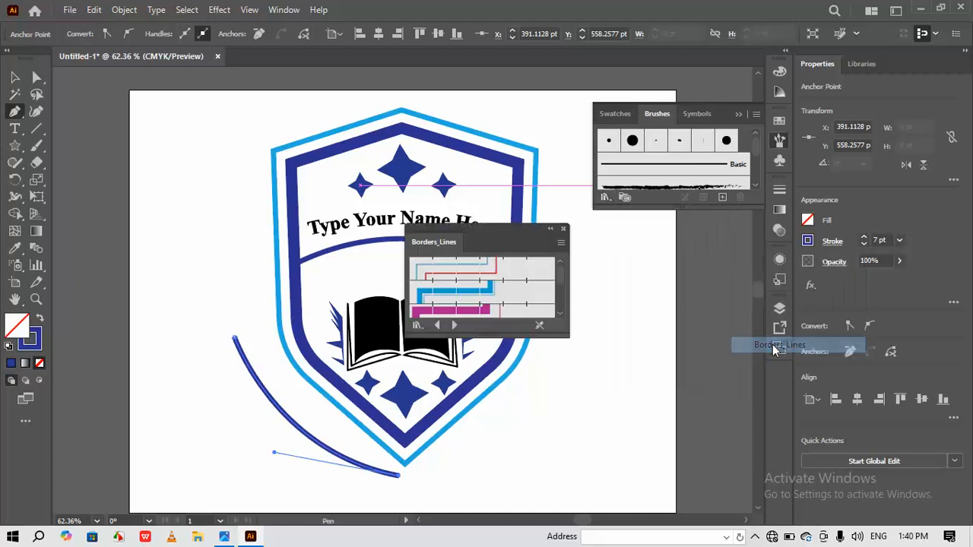
left_click_drag(562, 284, 561, 319)
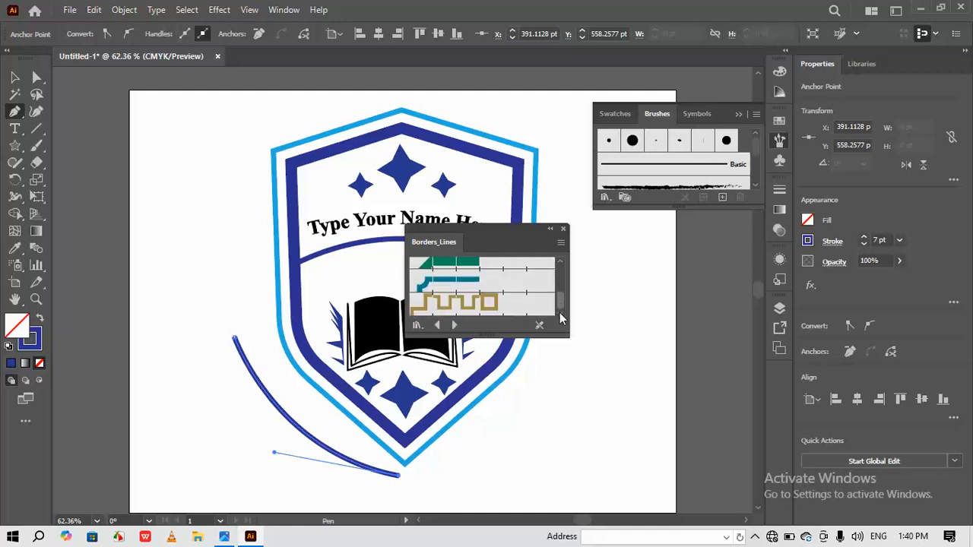
left_click(455, 325)
left_click(455, 325)
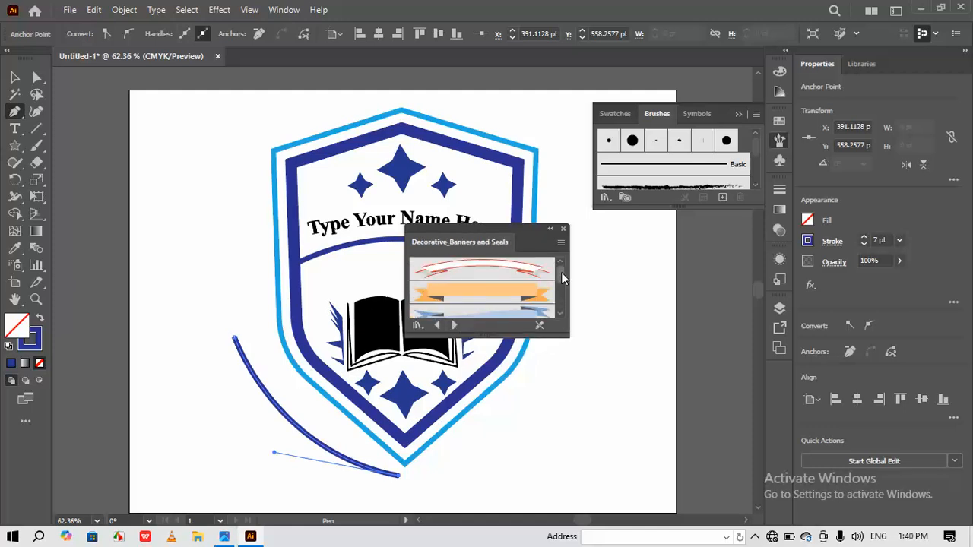
mouse_move(561, 272)
left_mouse_down()
mouse_move(556, 304)
mouse_move(557, 270)
left_mouse_up()
left_click(438, 325)
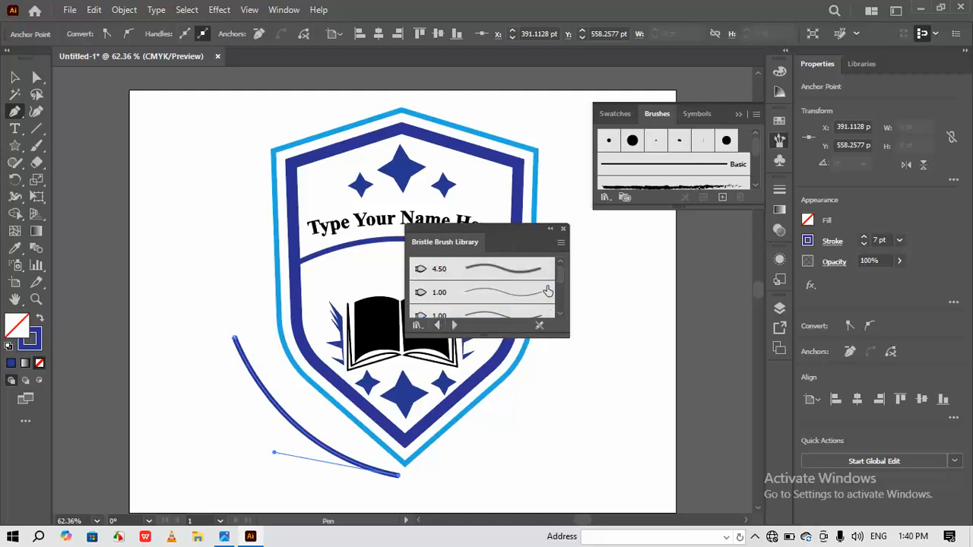
left_click_drag(564, 281, 563, 307)
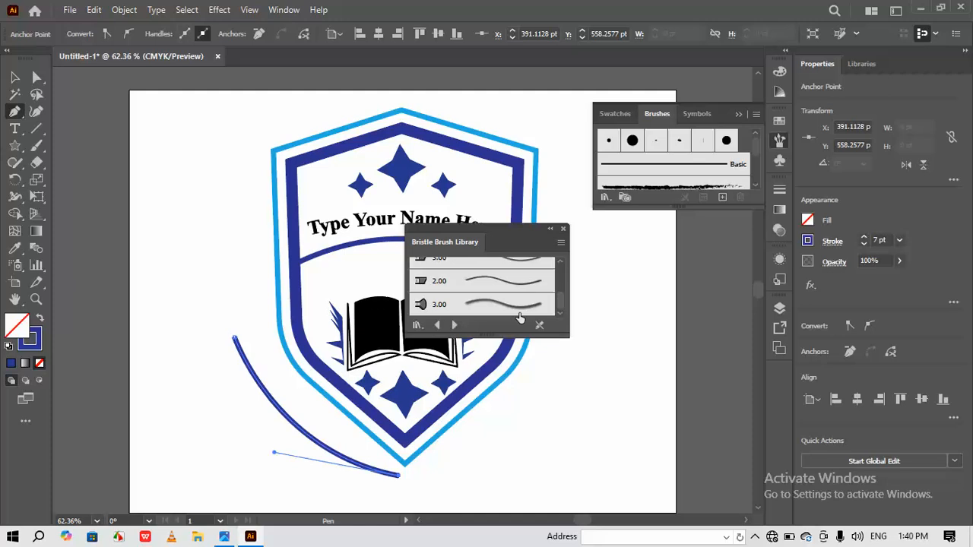
Step: Examine the Decorative_Scatter, Decorative_Text Dividers and Elegant Curl & Floral Brush Set libraries for a leaf-style brush
left_click(455, 324)
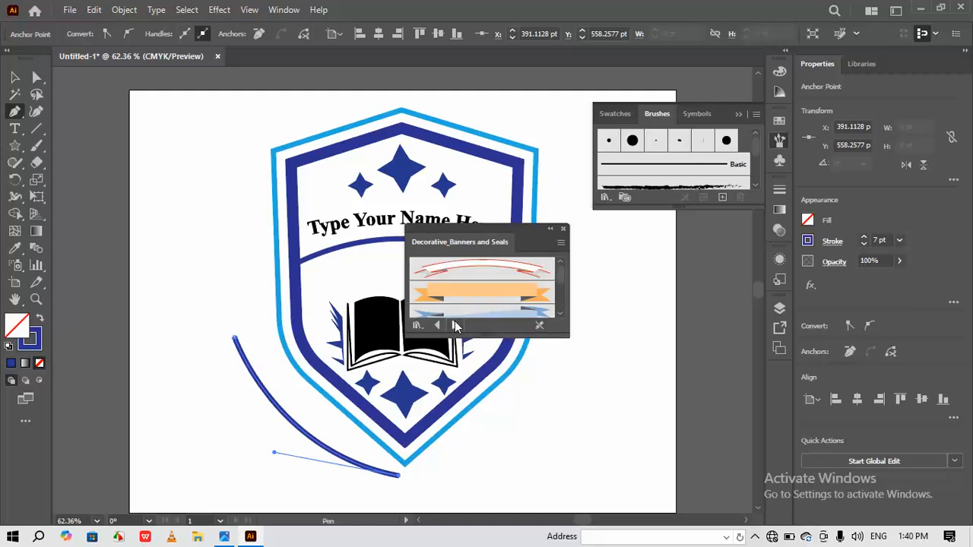
left_click(454, 323)
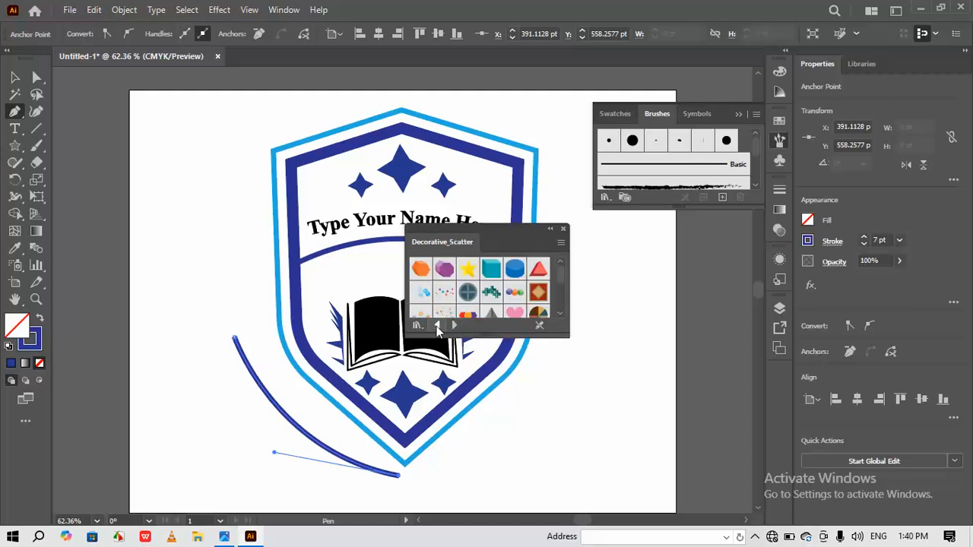
mouse_move(560, 281)
left_mouse_down()
mouse_move(558, 311)
mouse_move(558, 264)
left_mouse_up()
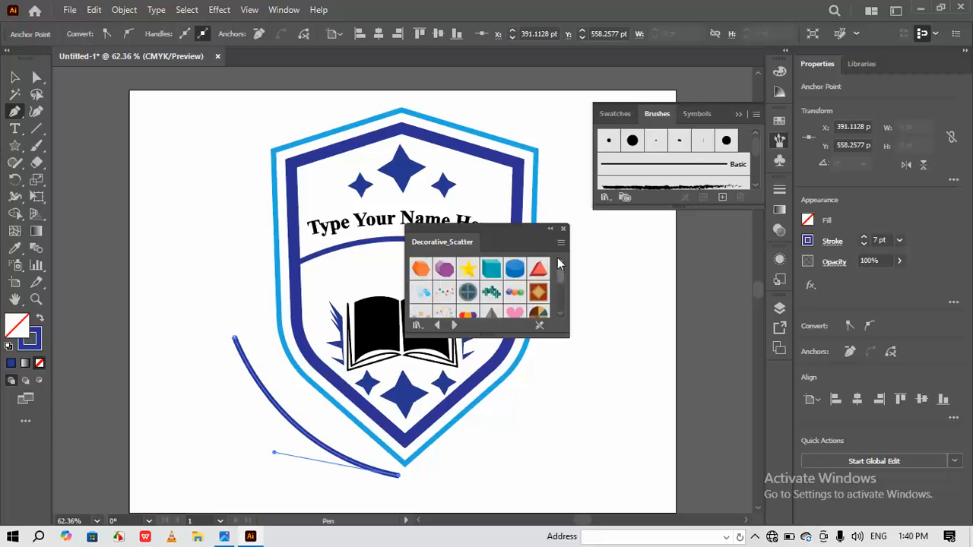
left_click(456, 326)
scroll(560, 288, "down", 1)
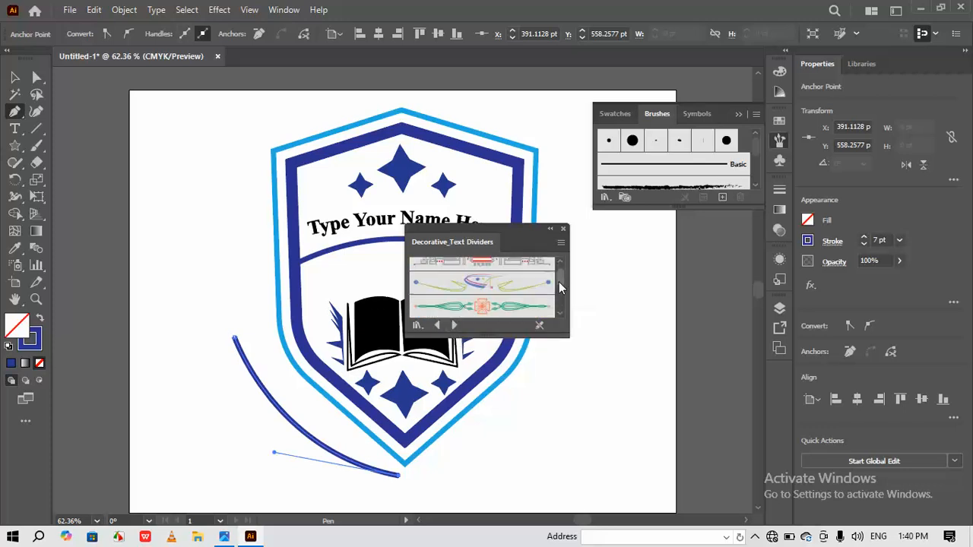
scroll(559, 287, "down", 5)
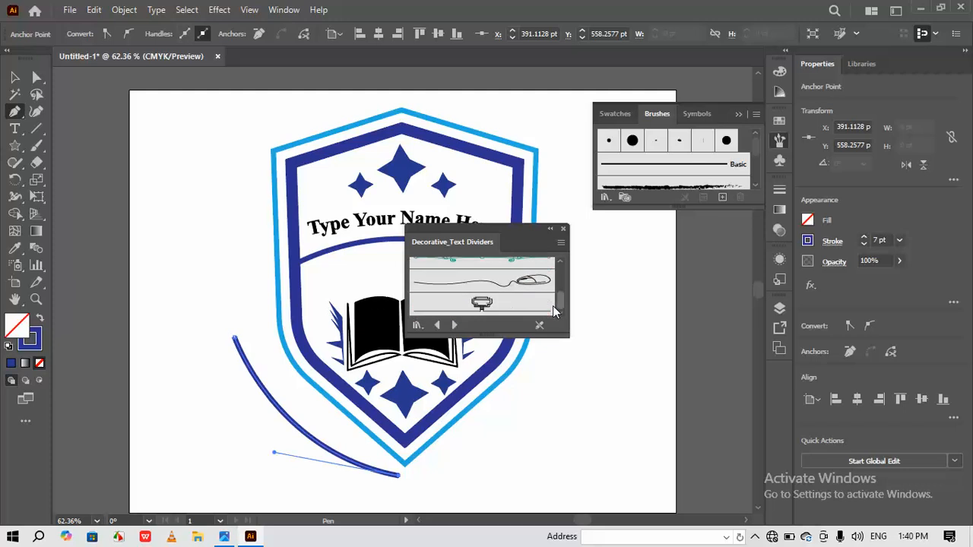
left_click(454, 325)
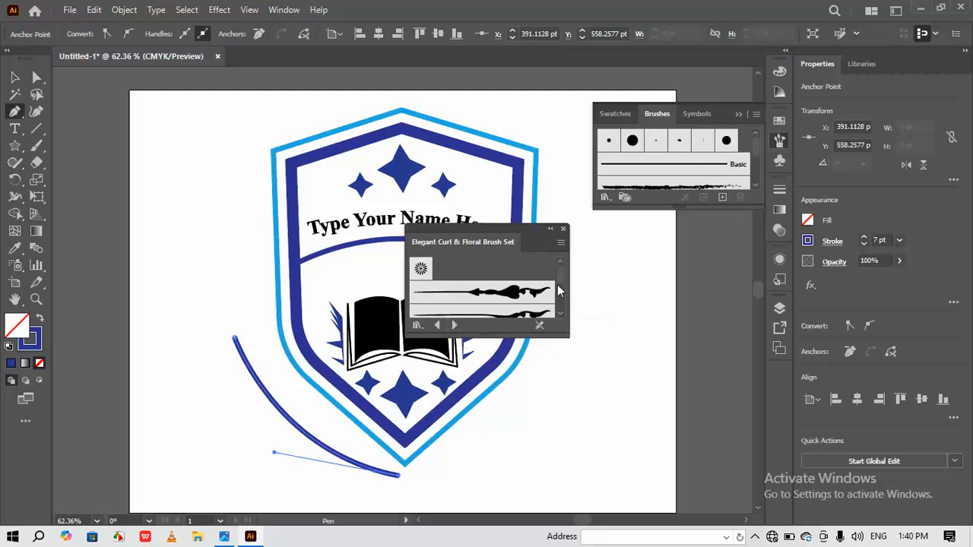
scroll(561, 286, "down", 1)
scroll(561, 286, "down", 5)
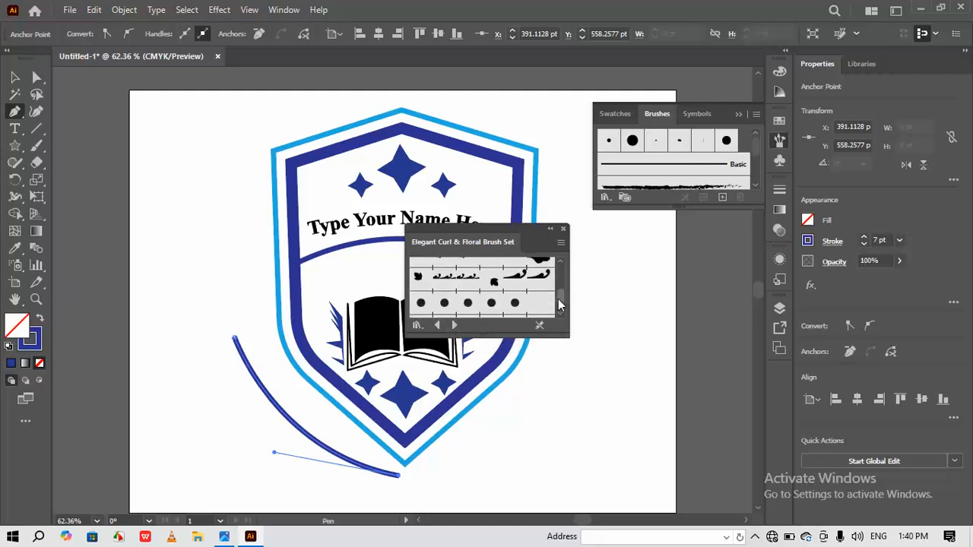
scroll(559, 304, "down", 5)
Step: Examine the Image Brush, Grunge, Hand Drawn and 6d Art Pen brush libraries for a suitable ornament
left_click(455, 326)
scroll(559, 312, "down", 6)
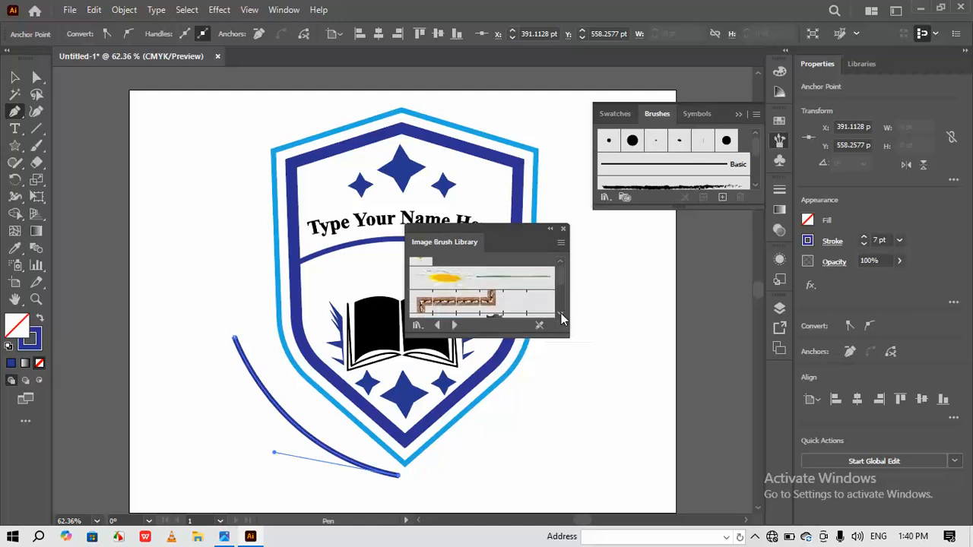
scroll(561, 319, "down", 3)
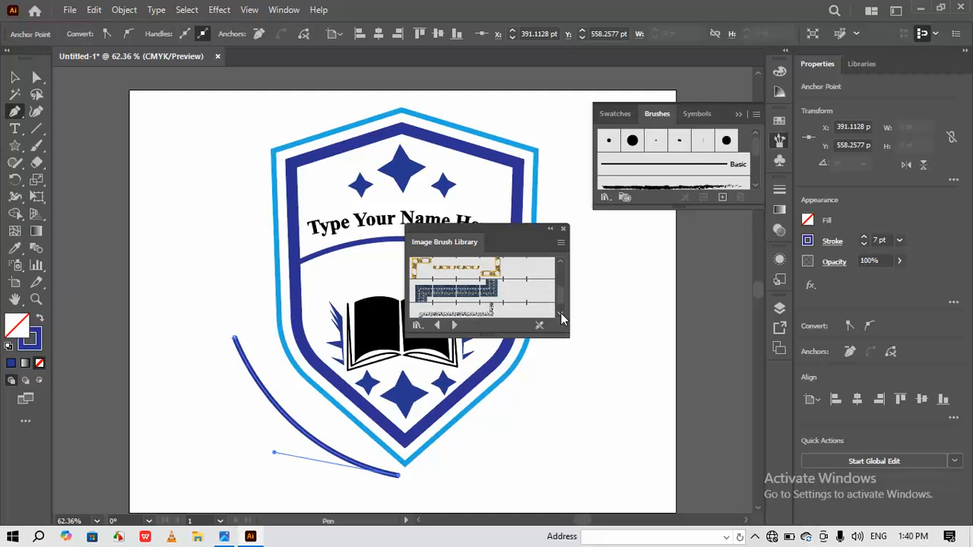
left_click(455, 326)
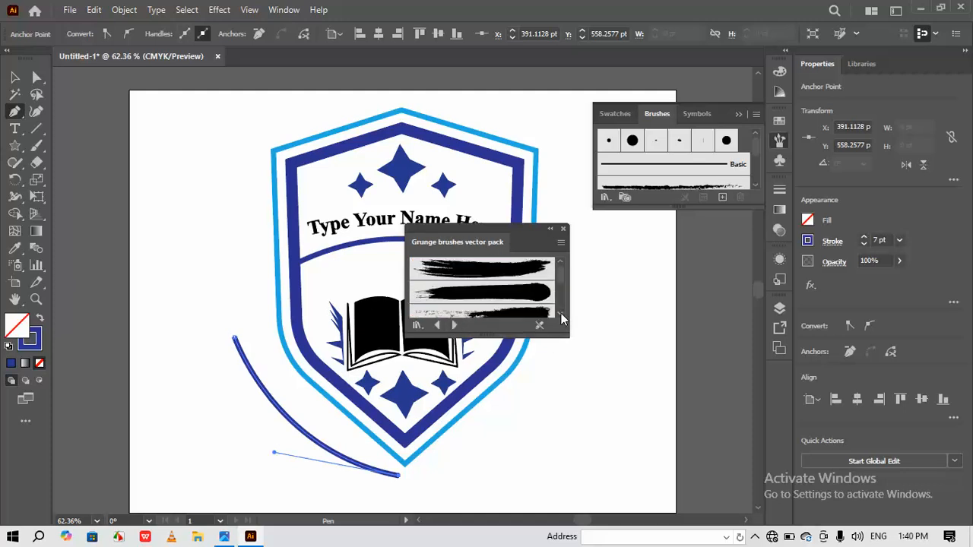
scroll(561, 313, "down", 4)
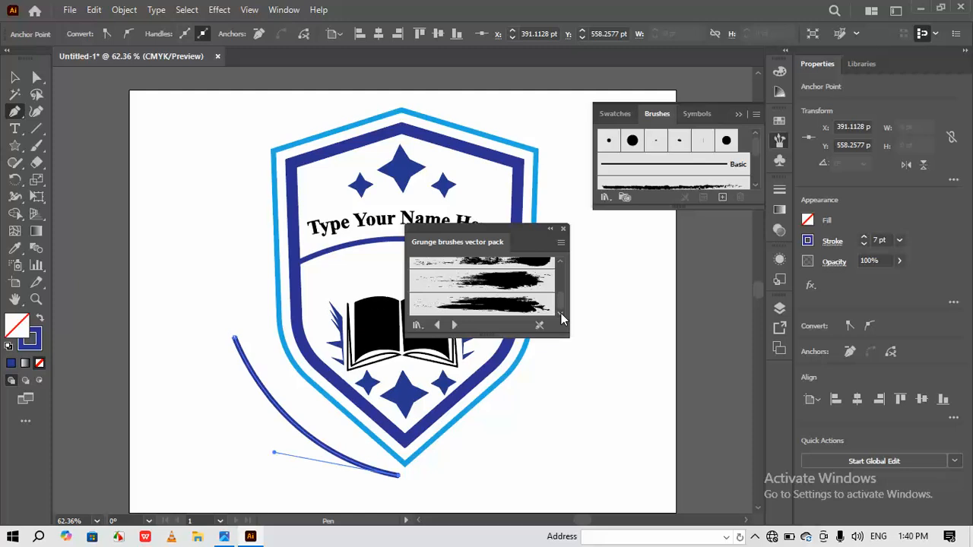
left_click(454, 325)
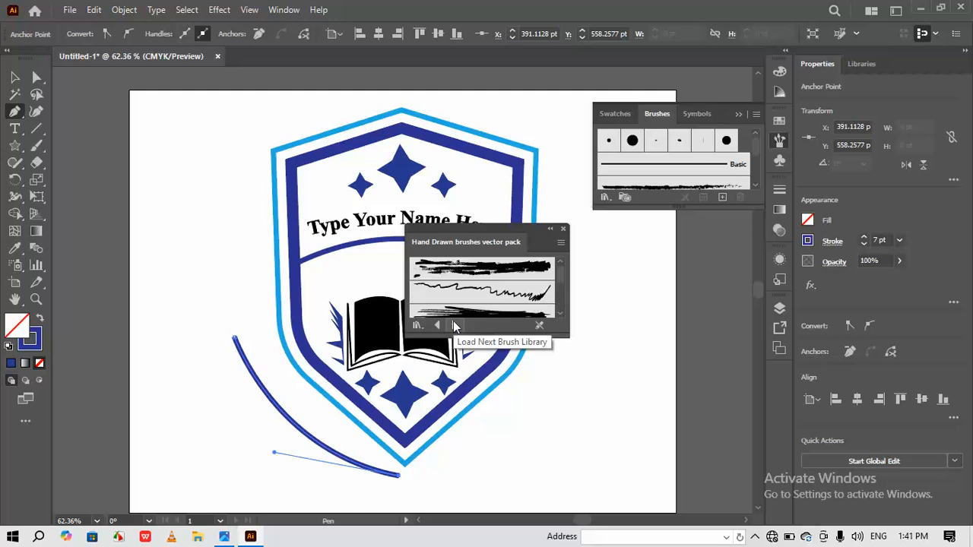
scroll(565, 318, "down", 4)
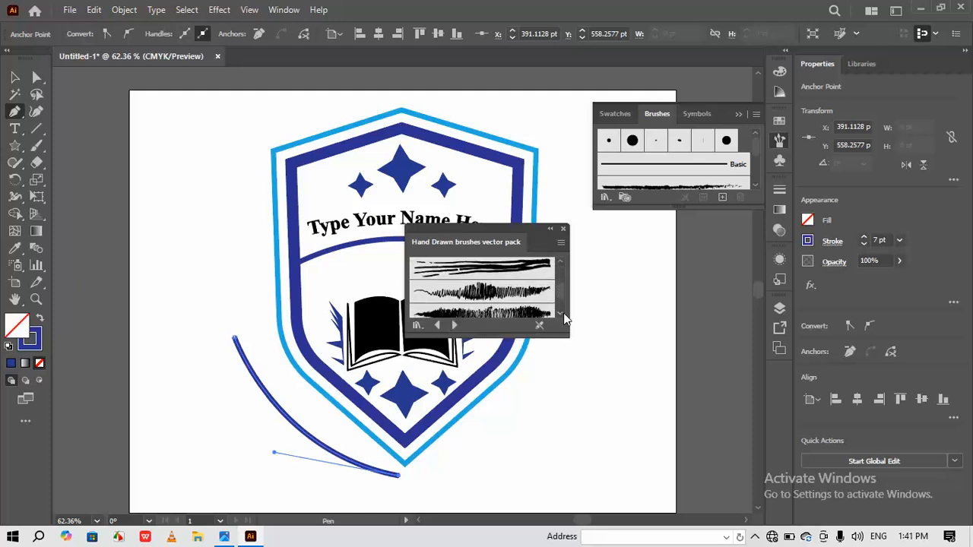
scroll(565, 319, "down", 2)
left_click(453, 326)
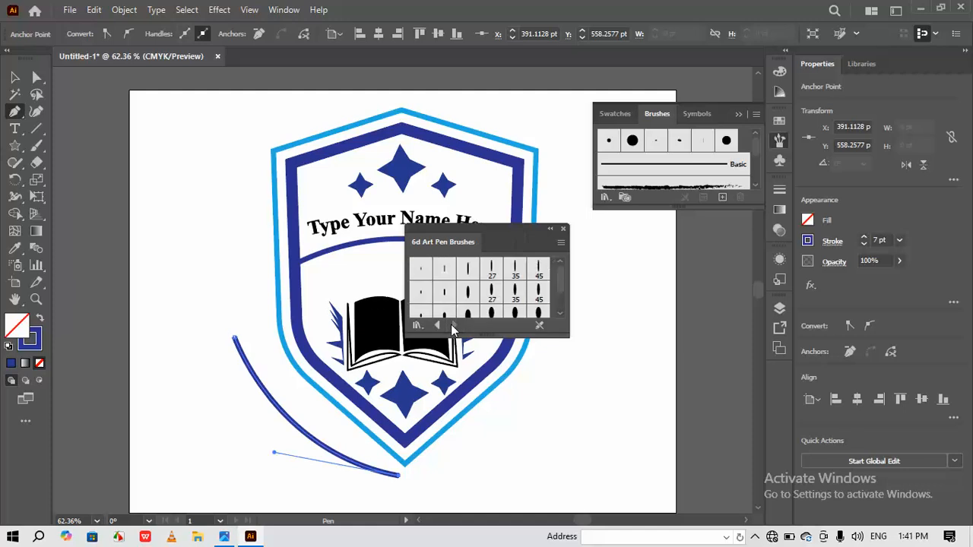
scroll(560, 318, "down", 2)
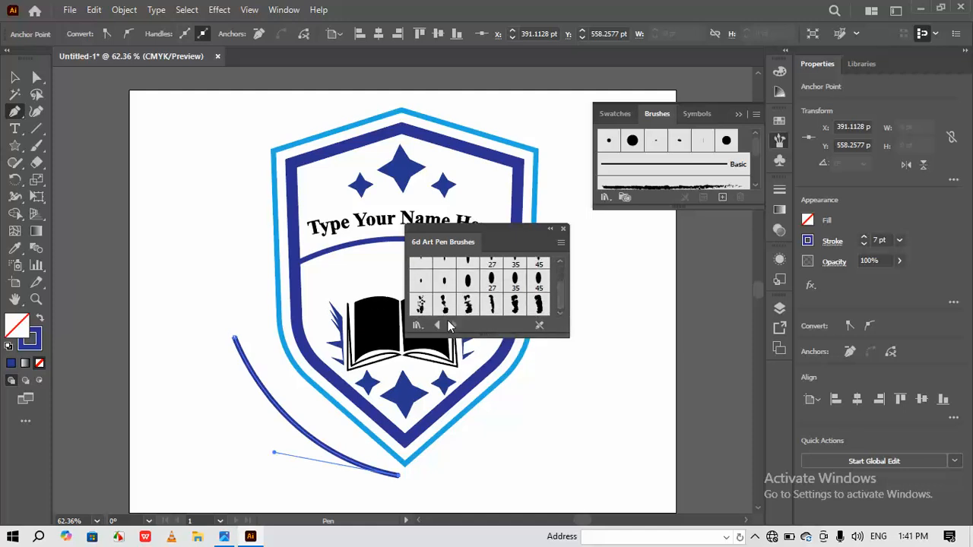
Step: Load the Borders_Novelty brush library, starting from the Borders_Lines library
left_click(418, 325)
mouse_move(492, 365)
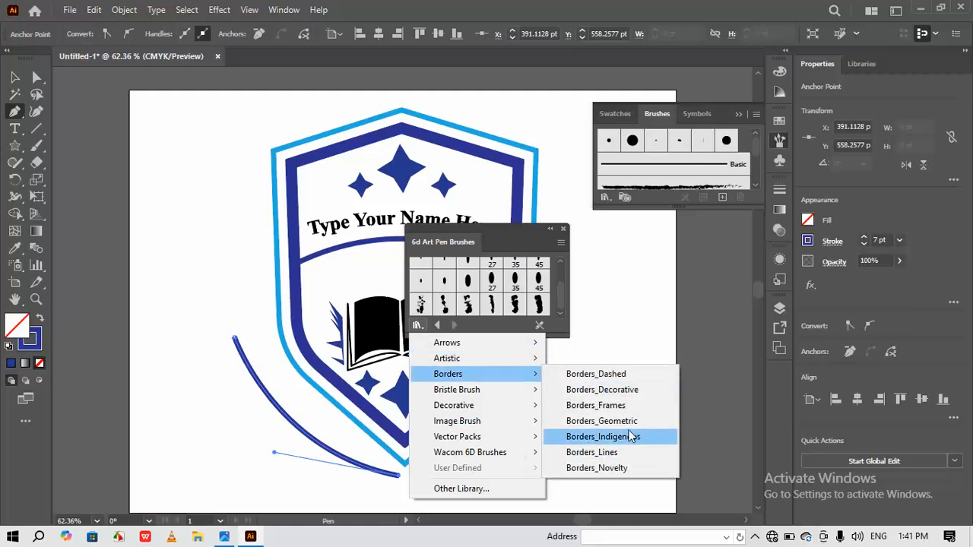
left_click(605, 453)
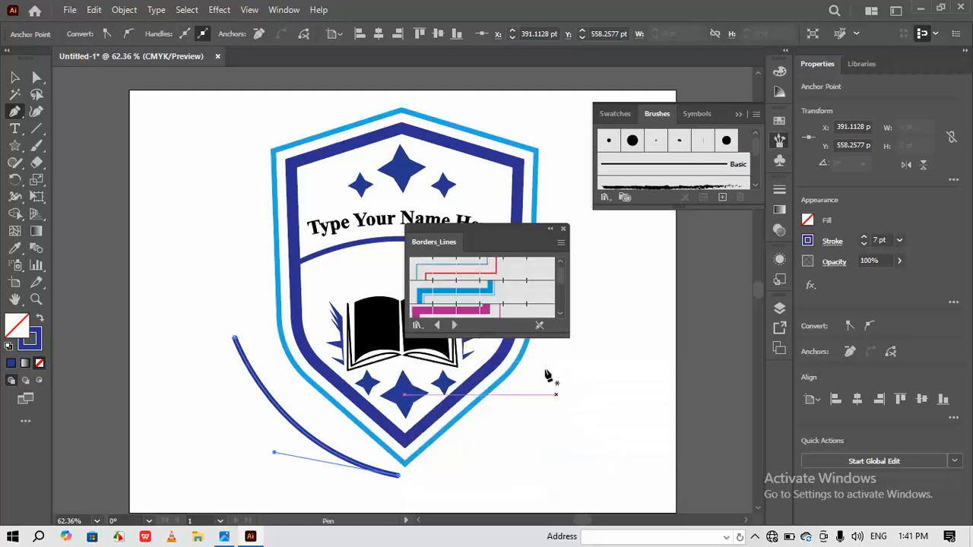
left_click_drag(564, 278, 561, 312)
left_click(456, 324)
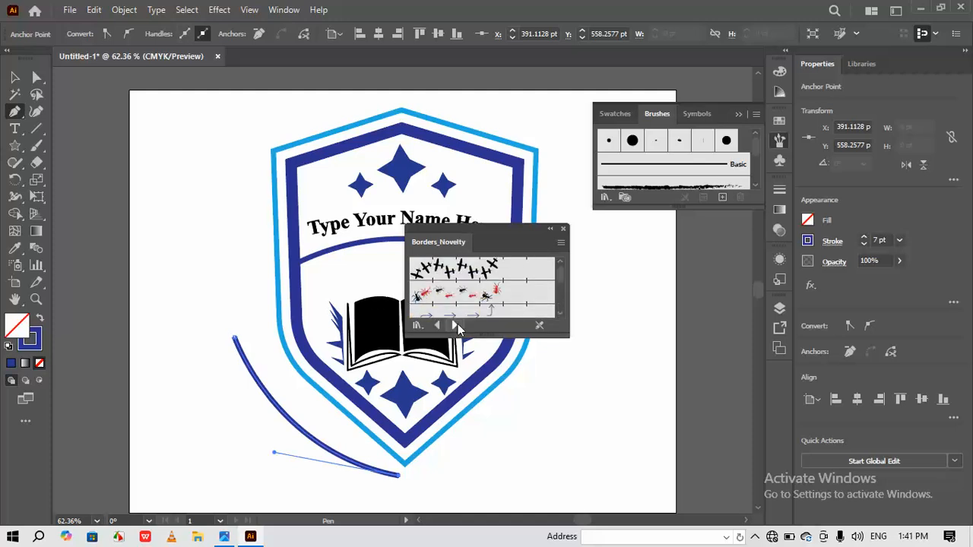
left_click(457, 325)
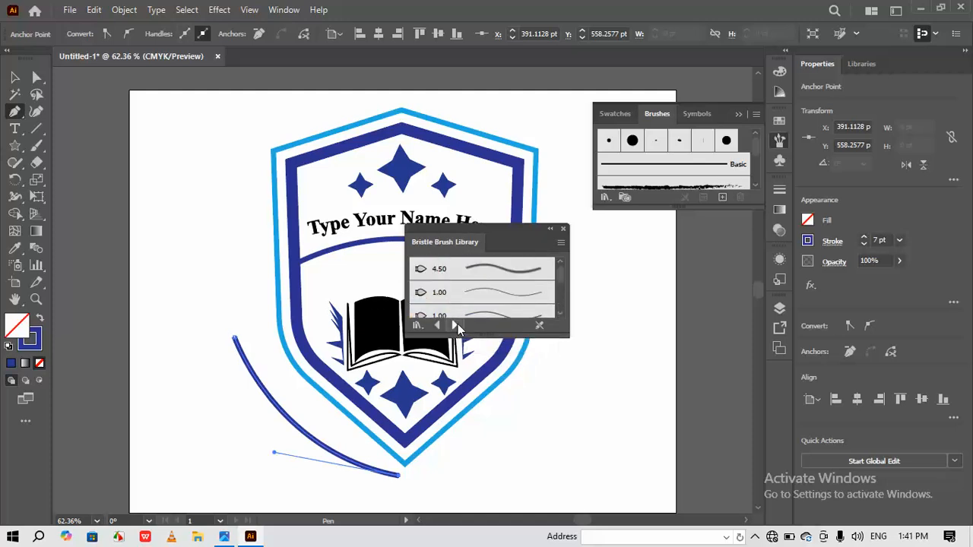
left_click(438, 325)
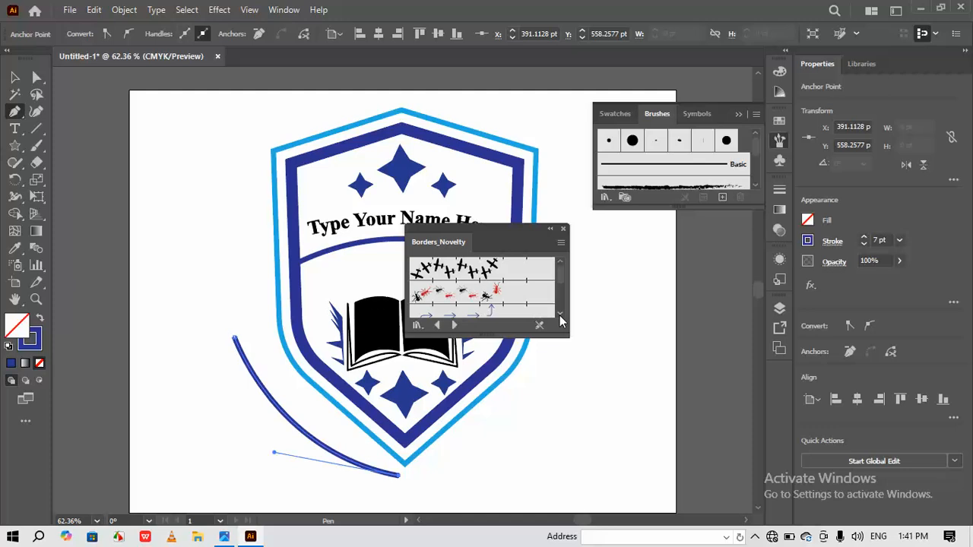
Step: Apply the orange leafy-branch brush from Borders_Novelty to the open curve beside the shield and close the library
left_click(560, 314)
left_click(559, 314)
left_click(559, 314)
left_click(560, 314)
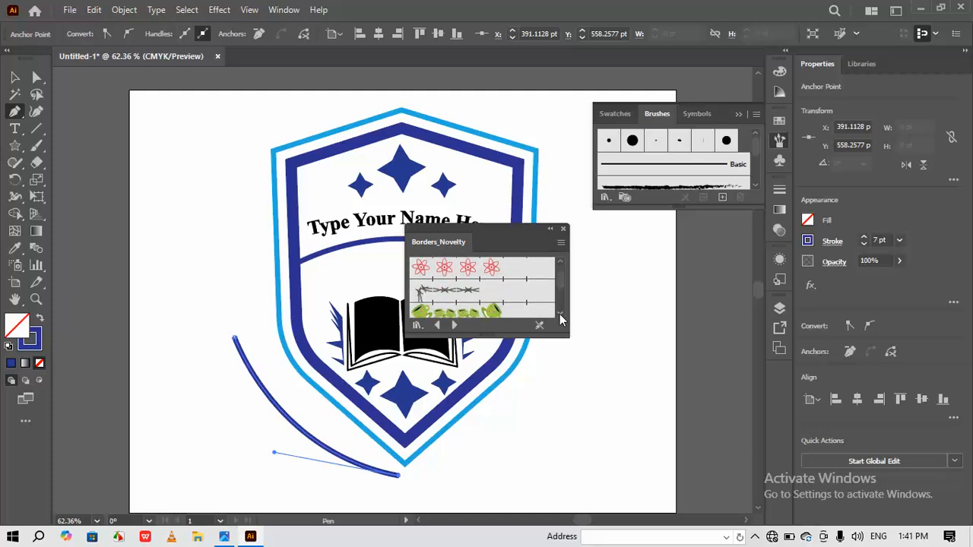
left_click(559, 314)
left_click(560, 314)
left_click(559, 314)
left_click(560, 314)
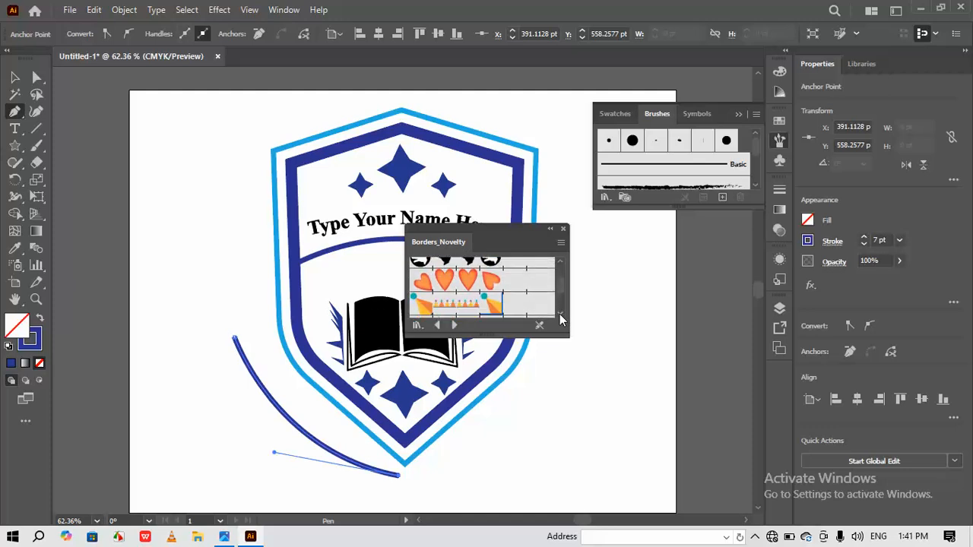
left_click(559, 314)
left_click(560, 313)
left_click(467, 294)
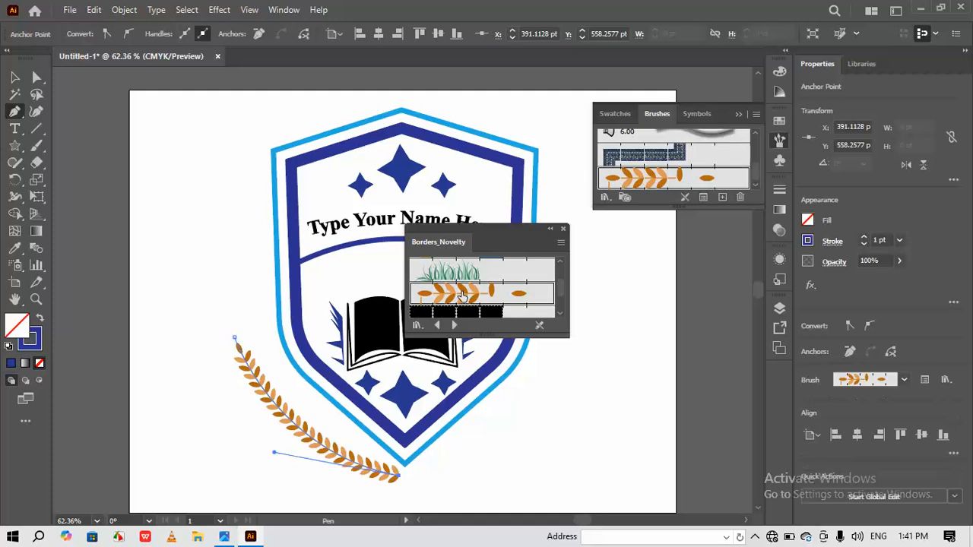
left_click(561, 230)
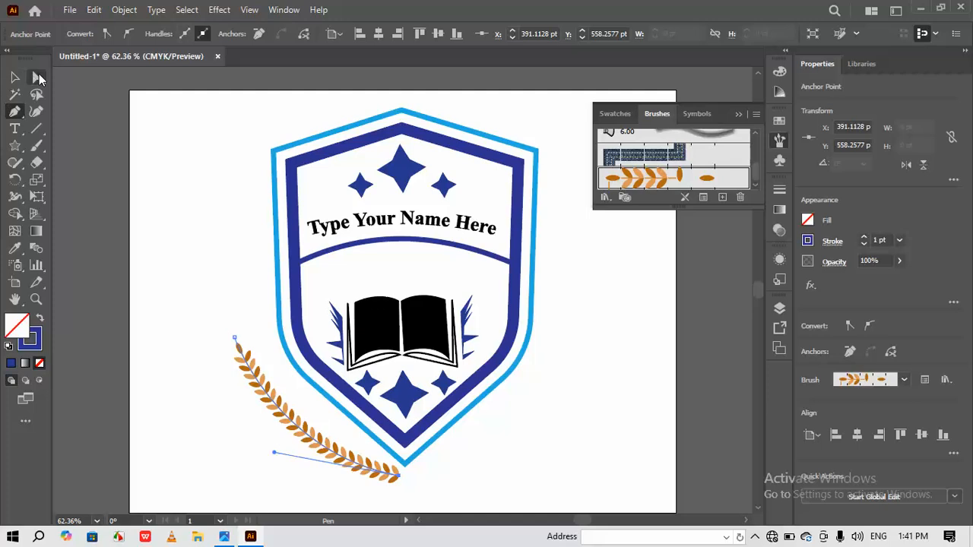
Step: Expand the appearance of the leafy-branch curve into editable shapes
left_click(38, 78)
left_click(16, 78)
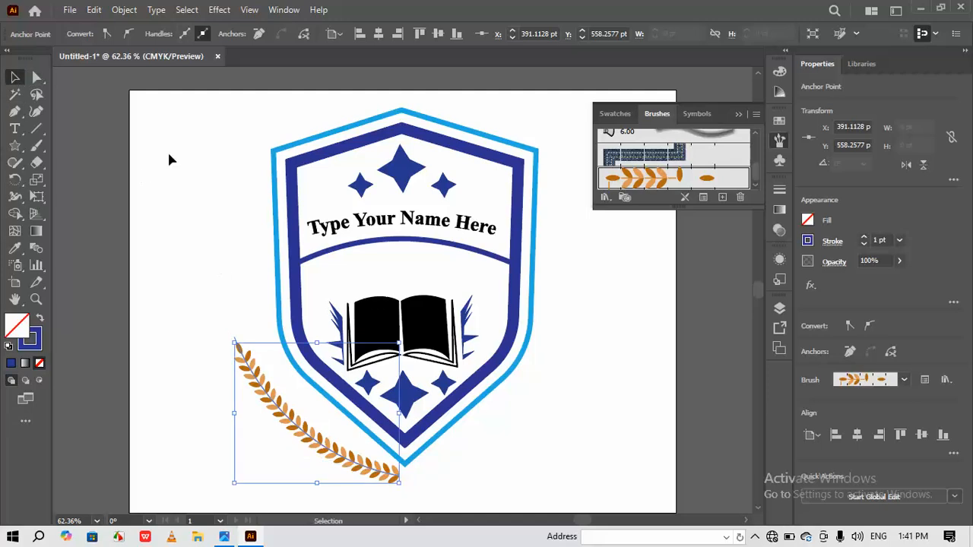
left_click(123, 9)
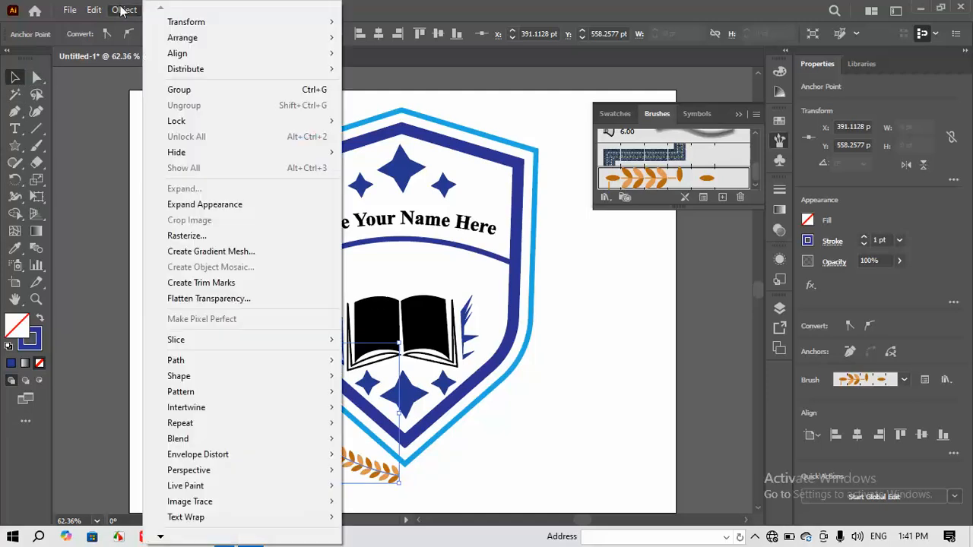
left_click(215, 207)
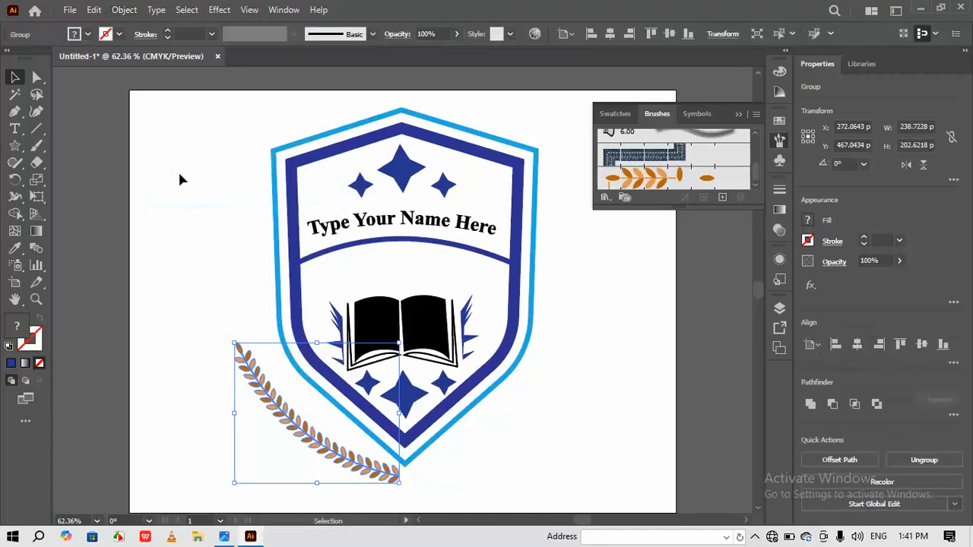
Step: Fill the expanded laurel branch with the shield's dark blue and deselect it
left_click(88, 35)
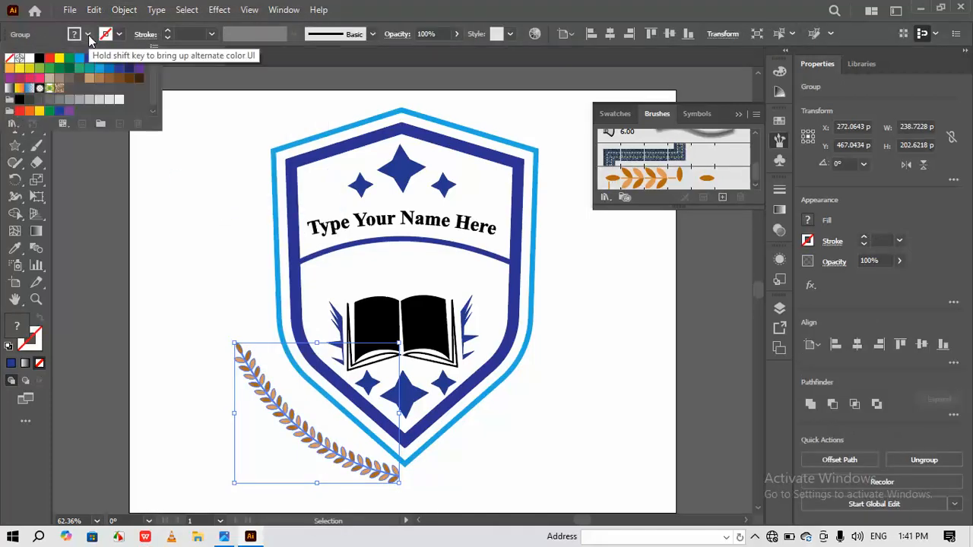
left_click(89, 59)
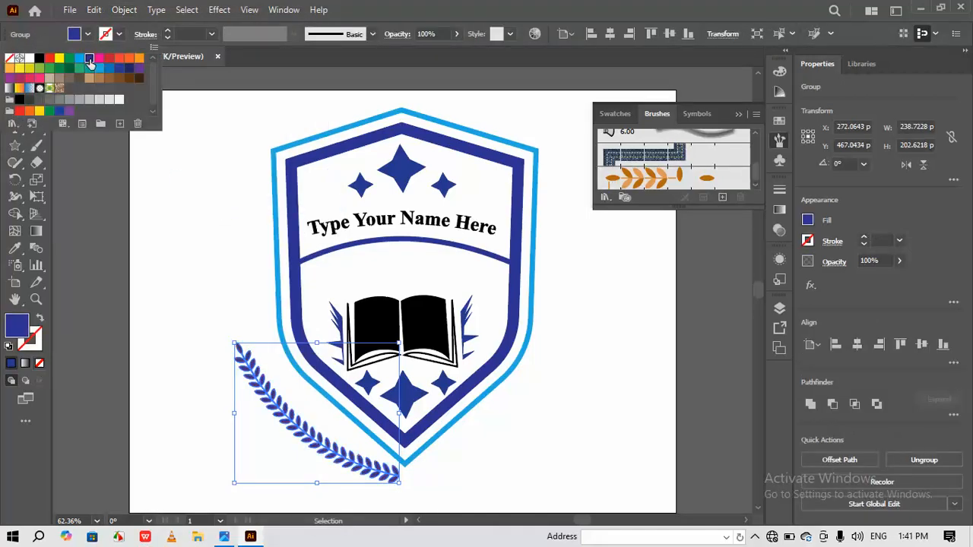
left_click(534, 411)
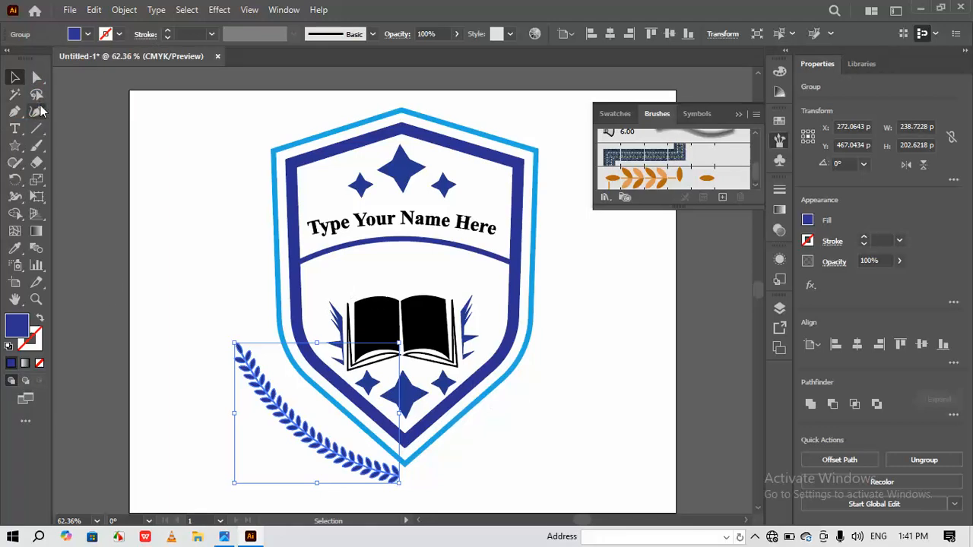
left_click(132, 137)
left_click(281, 12)
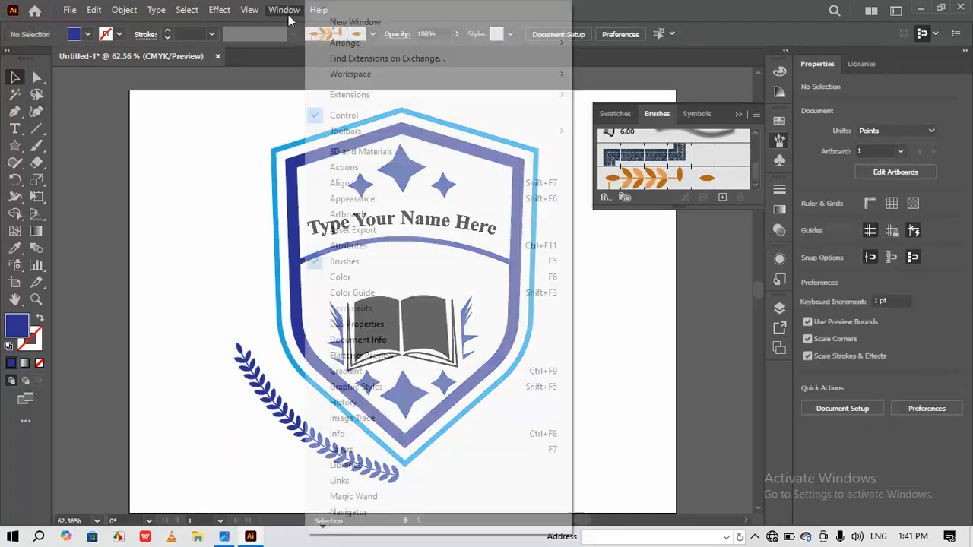
mouse_move(530, 74)
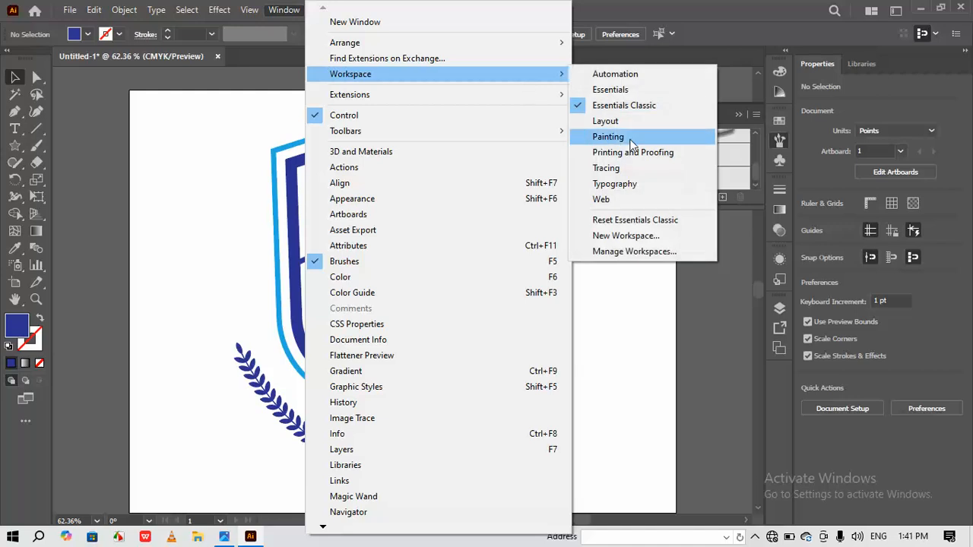
left_click(183, 136)
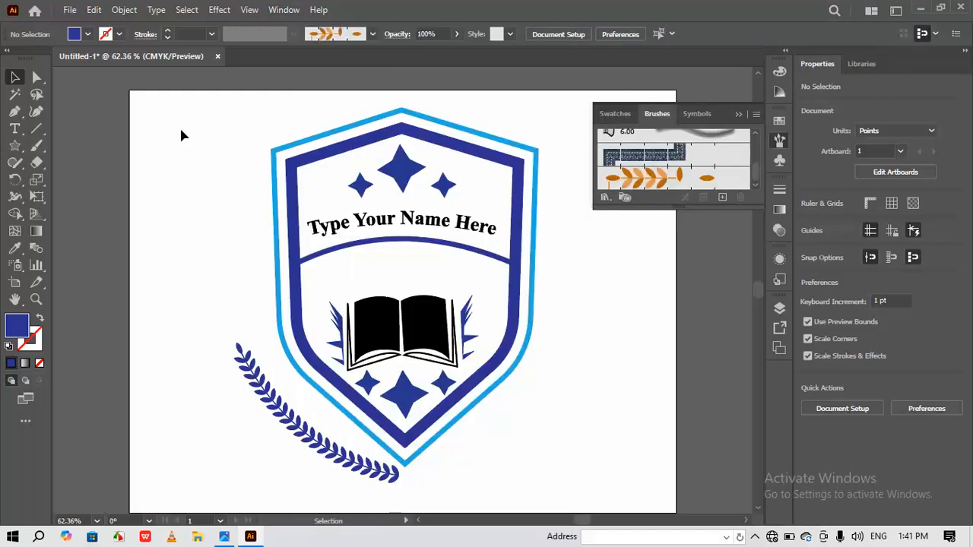
Step: Duplicate the laurel branch to the opposite side of the shield and rotate the copy by 120°
left_click(281, 412)
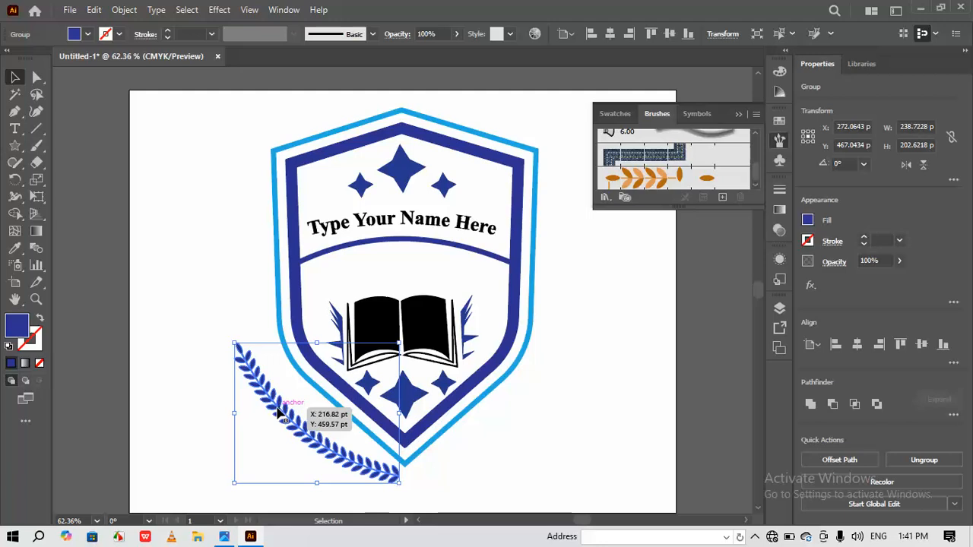
left_click_drag(278, 411, 500, 413)
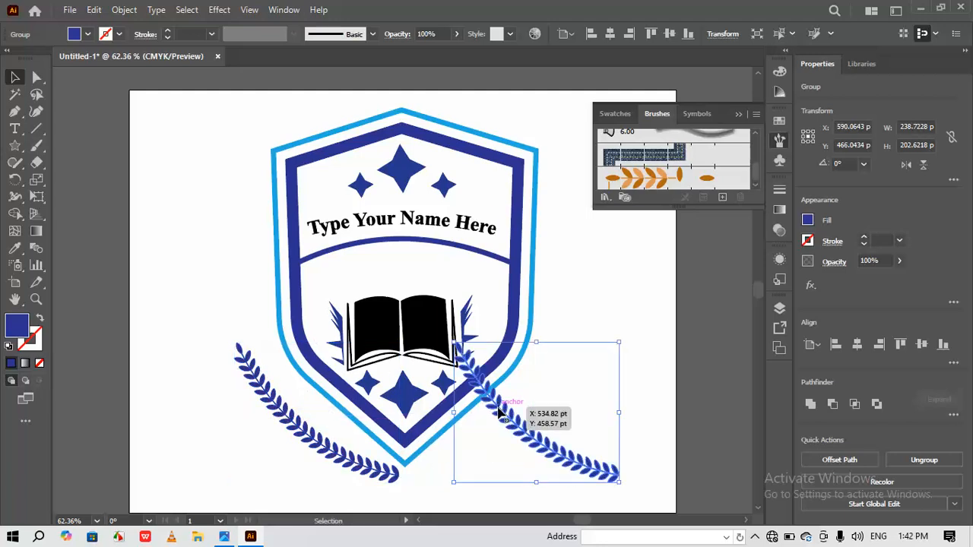
right_click(499, 412)
mouse_move(631, 320)
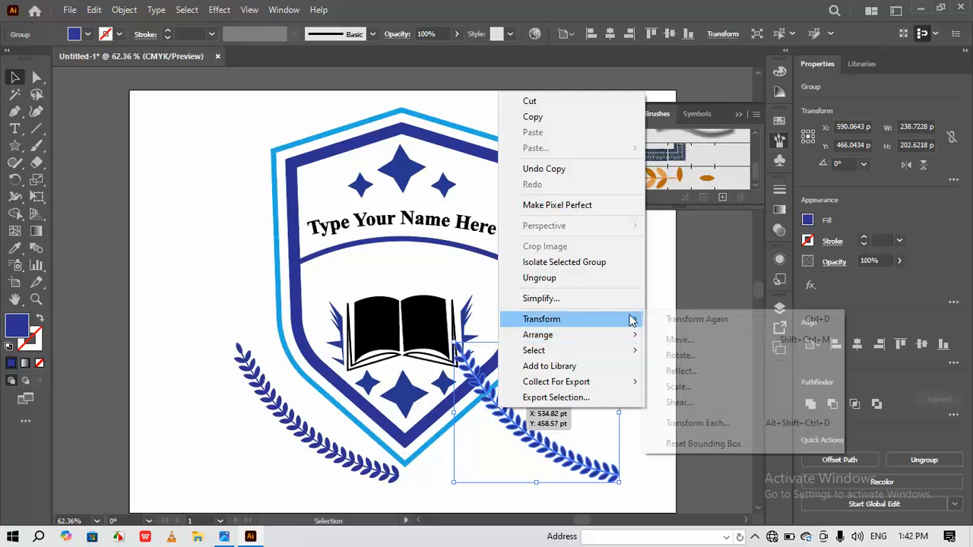
left_click(690, 357)
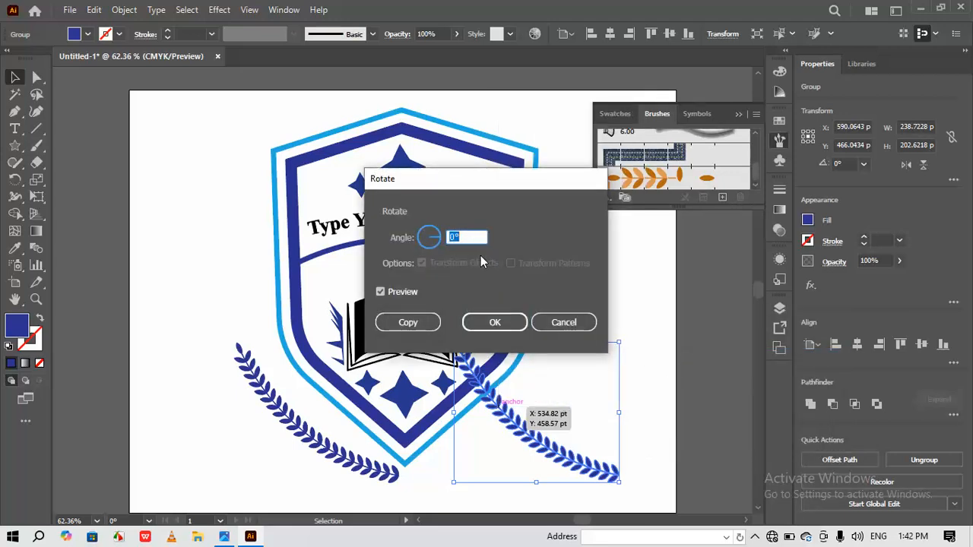
type("120")
left_click(495, 322)
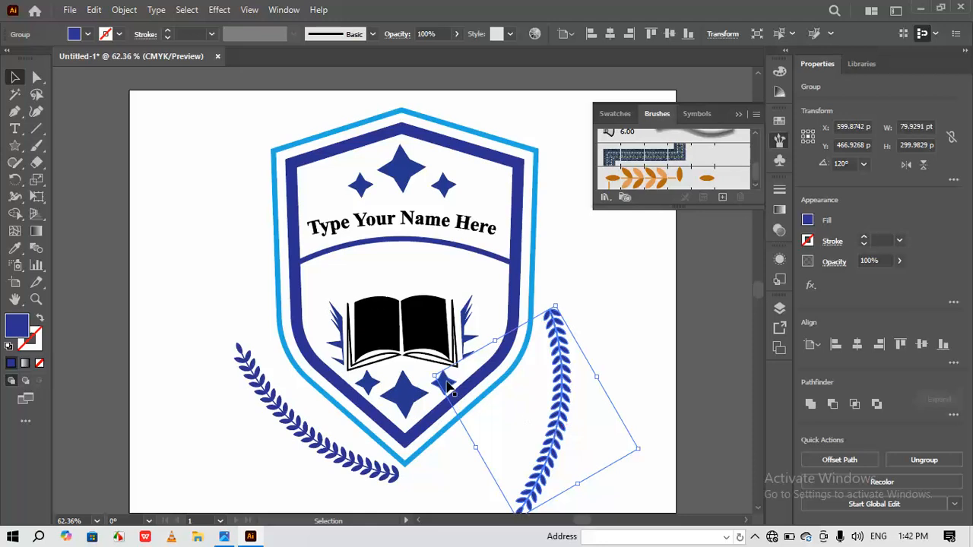
Step: Rotate the copied laurel branch freehand until it curves upward and outward beside the shield's lower right edge
left_click_drag(429, 374, 630, 368)
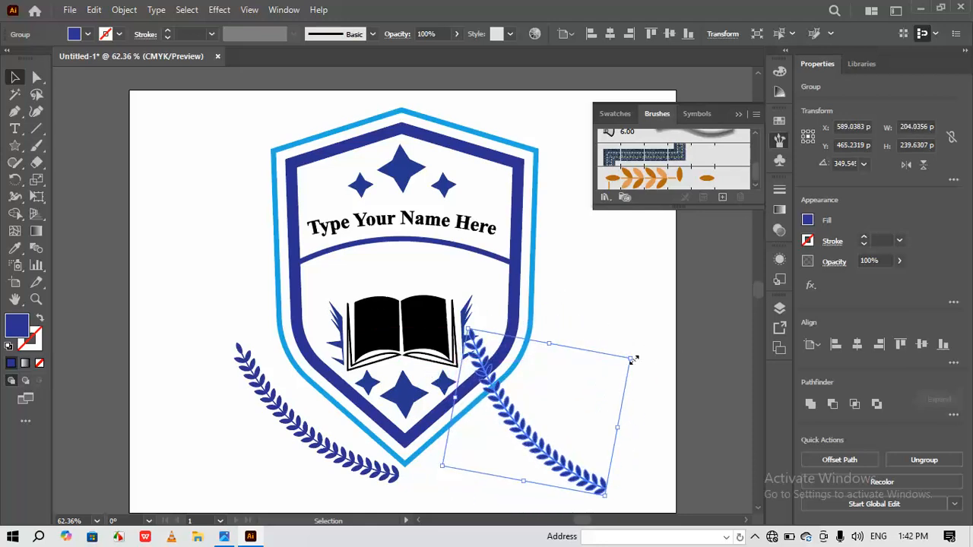
left_click_drag(439, 466, 524, 448)
left_click_drag(542, 354, 592, 344)
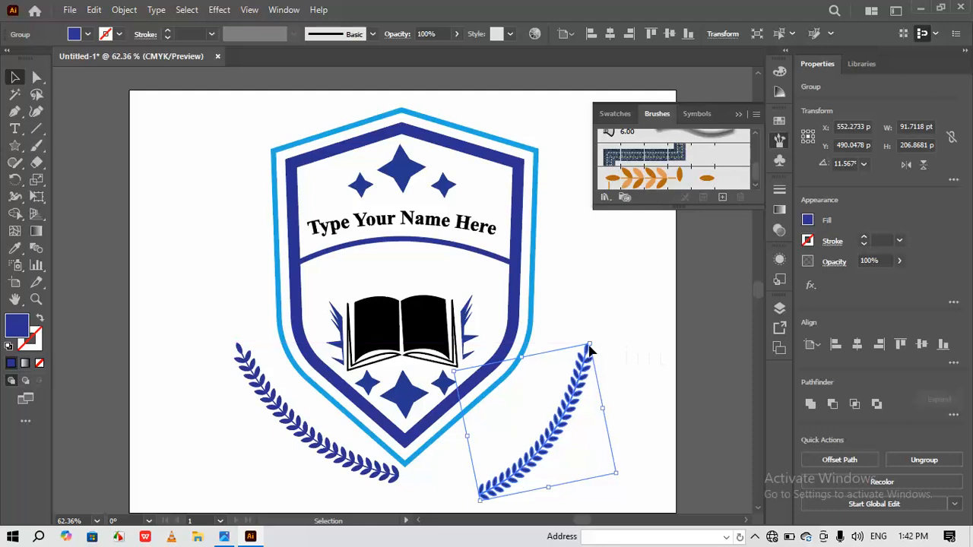
Step: Move the copied branch beneath the shield's tip and fine-tune its size and rotation so it mirrors the original branch
left_click_drag(532, 448, 508, 438)
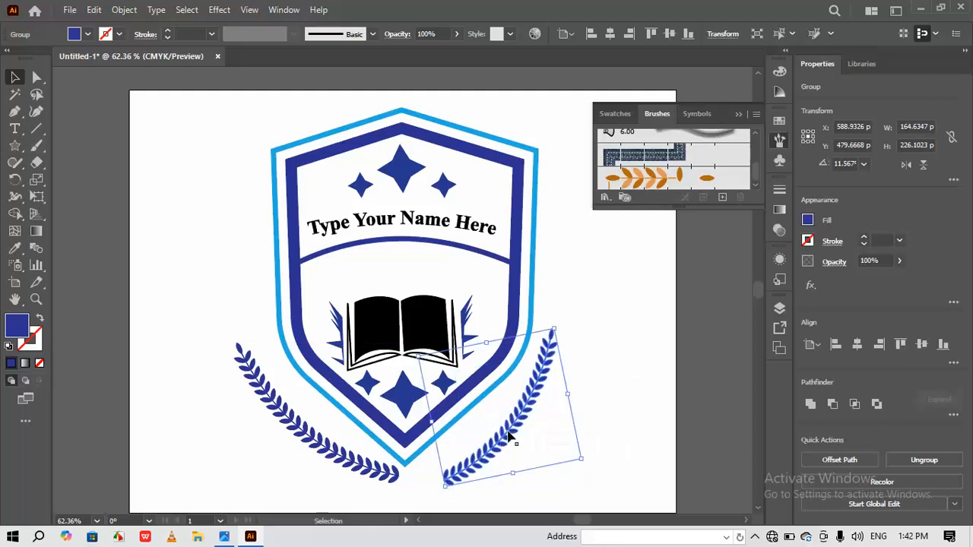
left_click_drag(559, 328, 568, 339)
left_click_drag(519, 420, 498, 428)
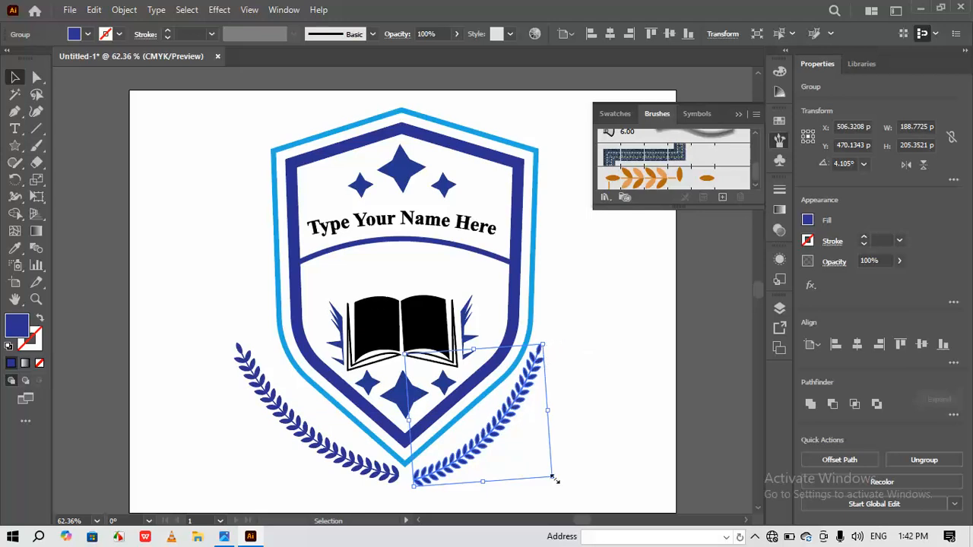
left_click_drag(554, 479, 559, 480)
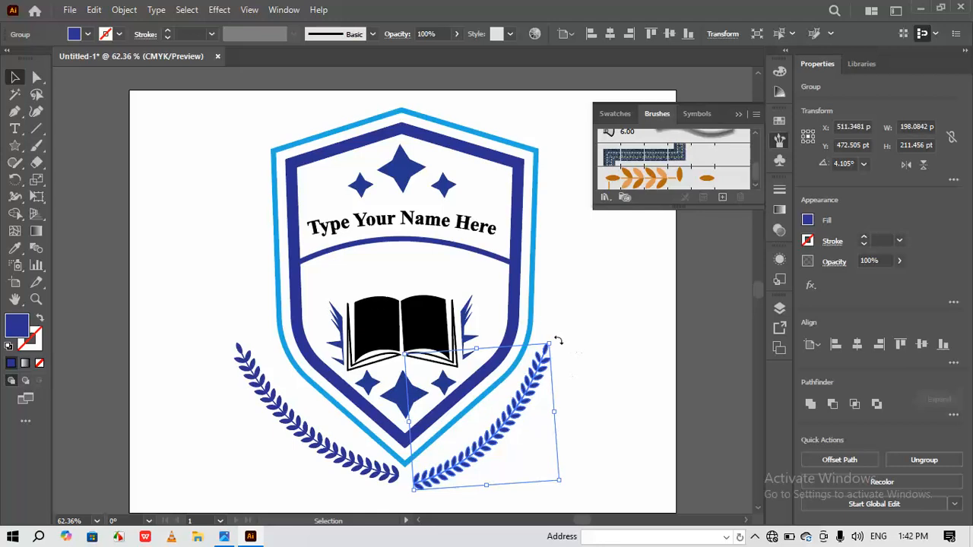
left_click_drag(557, 341, 563, 343)
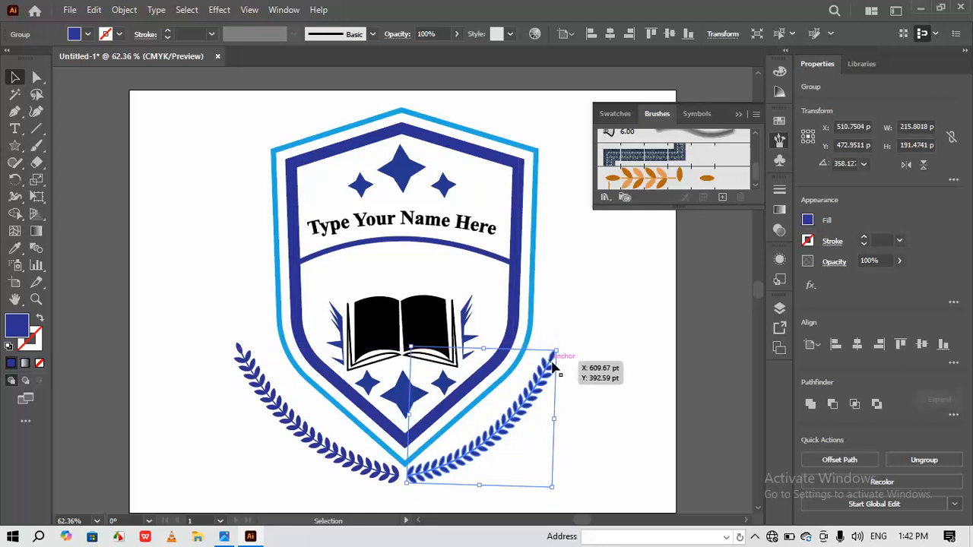
left_click(597, 373)
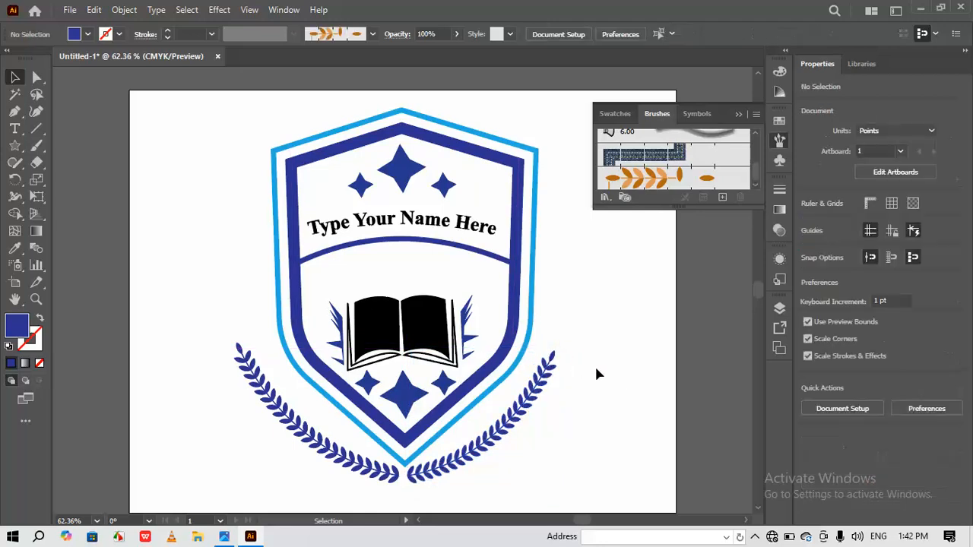
Step: Draw a blue rectangle about 63 × 27 pt in the empty area left of the shield and an ellipse about 31 × 63 pt standing on it
left_click(18, 150)
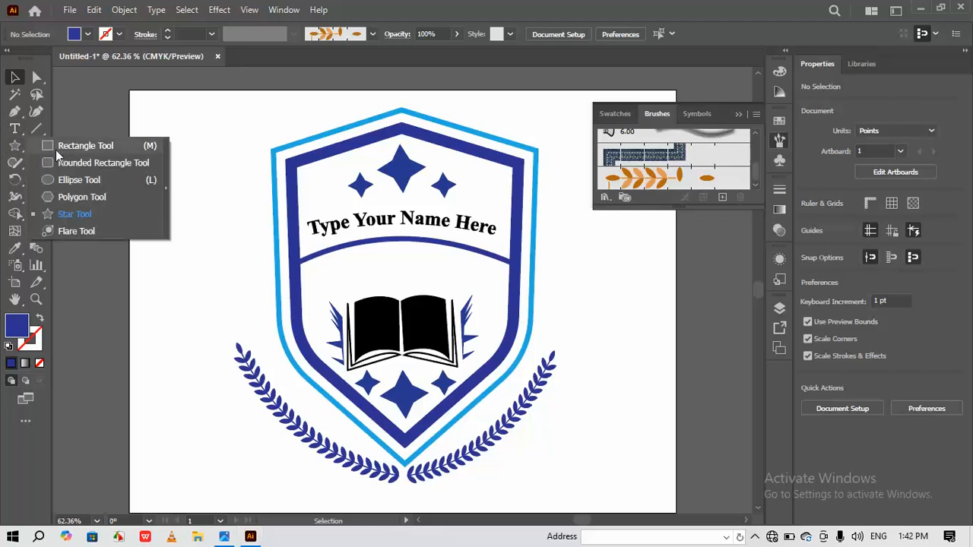
left_click(80, 146)
left_click_drag(162, 260, 209, 278)
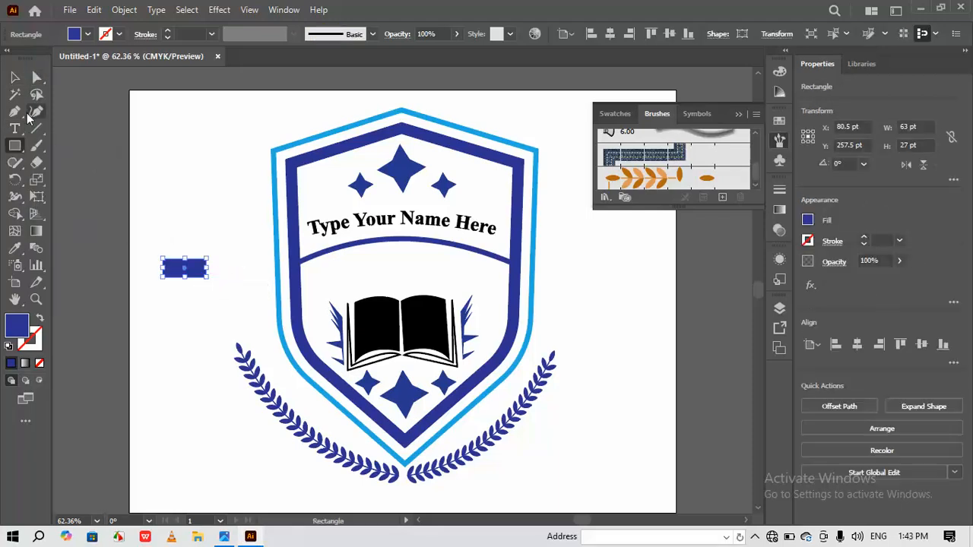
left_click(15, 149)
left_click(80, 178)
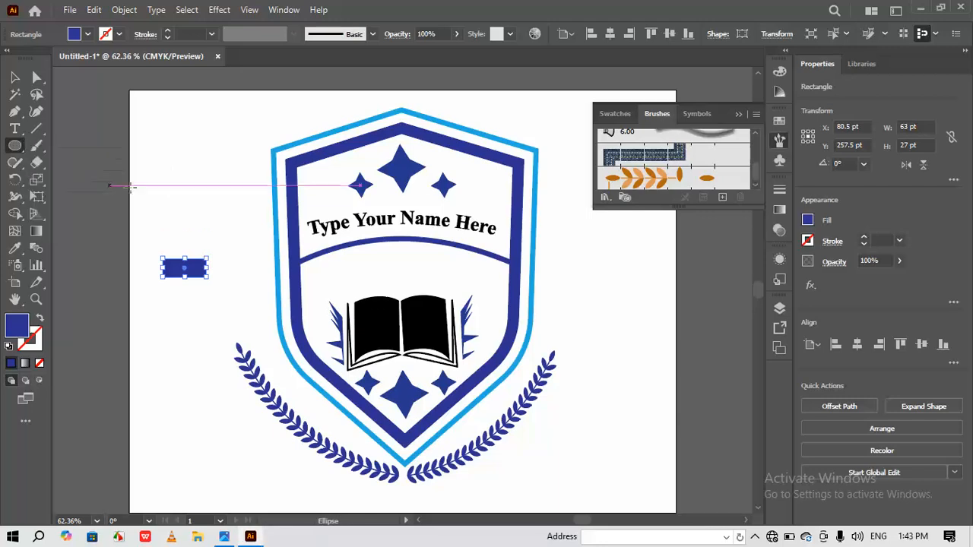
left_click_drag(174, 213, 200, 262)
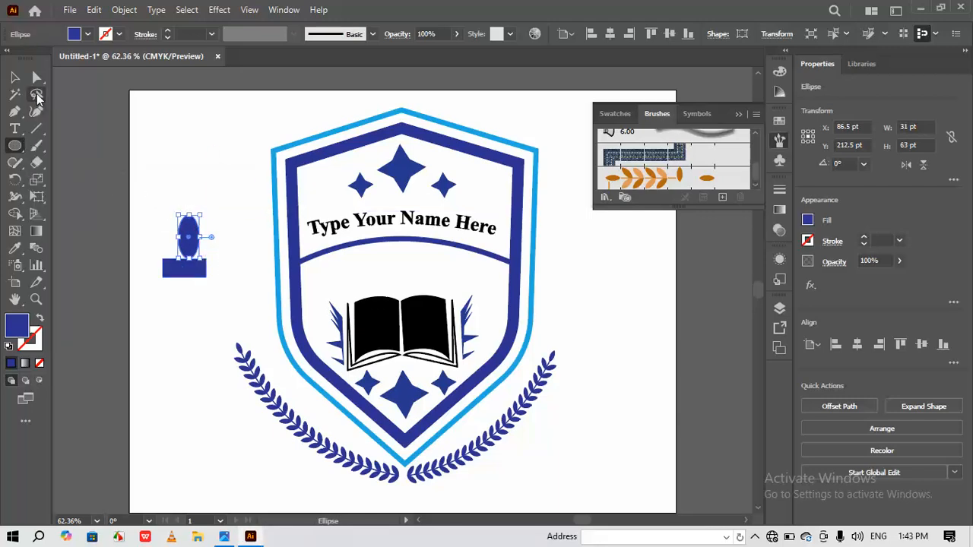
Step: Reshape the ellipse into a flame by bending the curve at its right-hand anchor point inward
left_click(36, 96)
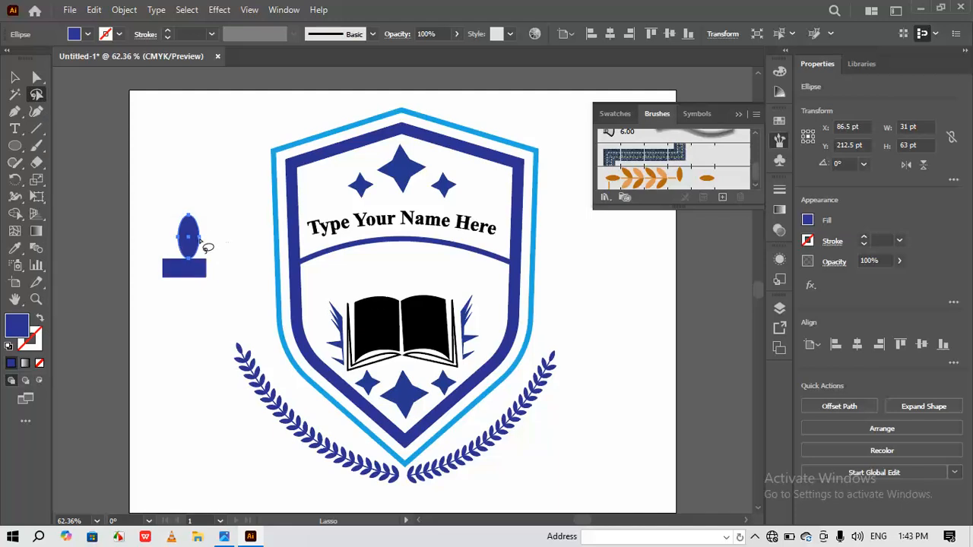
left_click(203, 244)
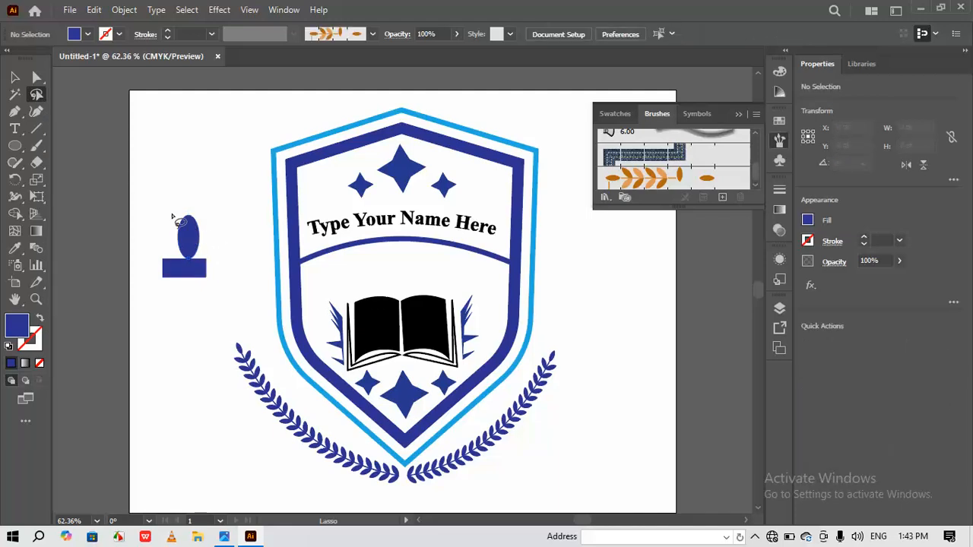
left_click(36, 78)
left_click(191, 232)
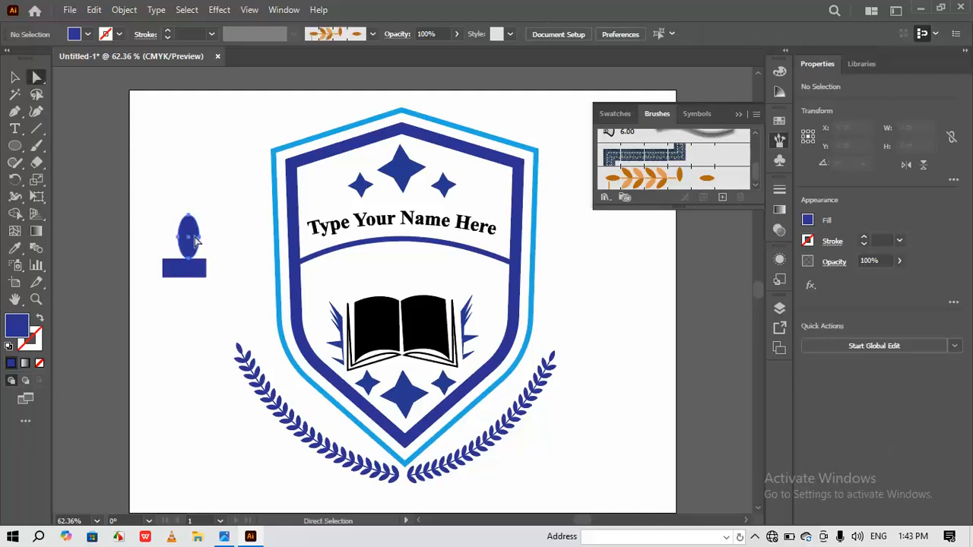
left_click(200, 237)
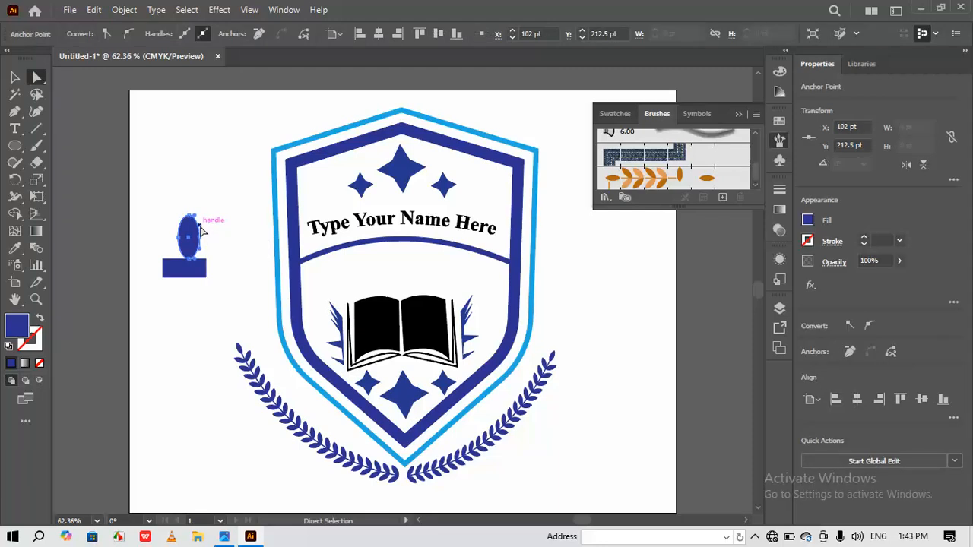
left_click_drag(201, 233, 191, 235)
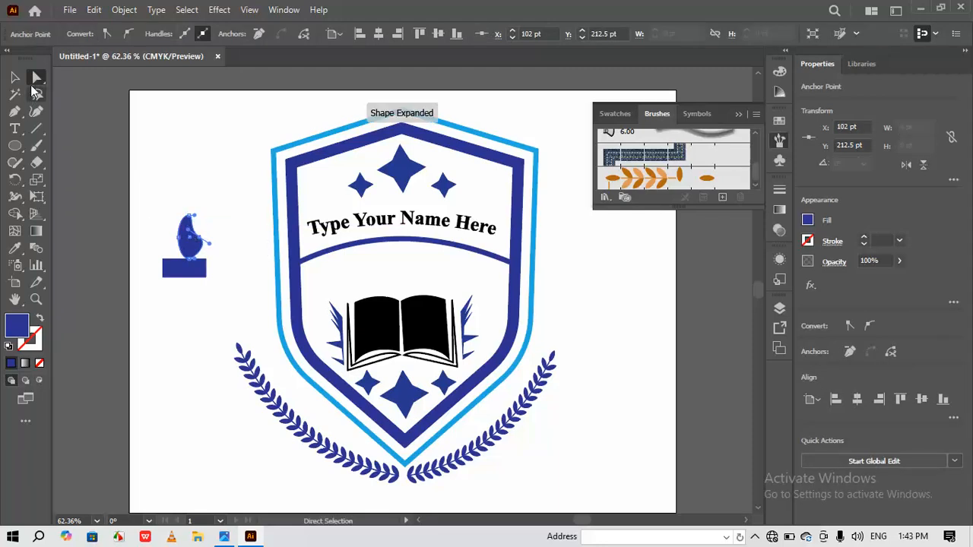
left_click(14, 77)
left_click(219, 180)
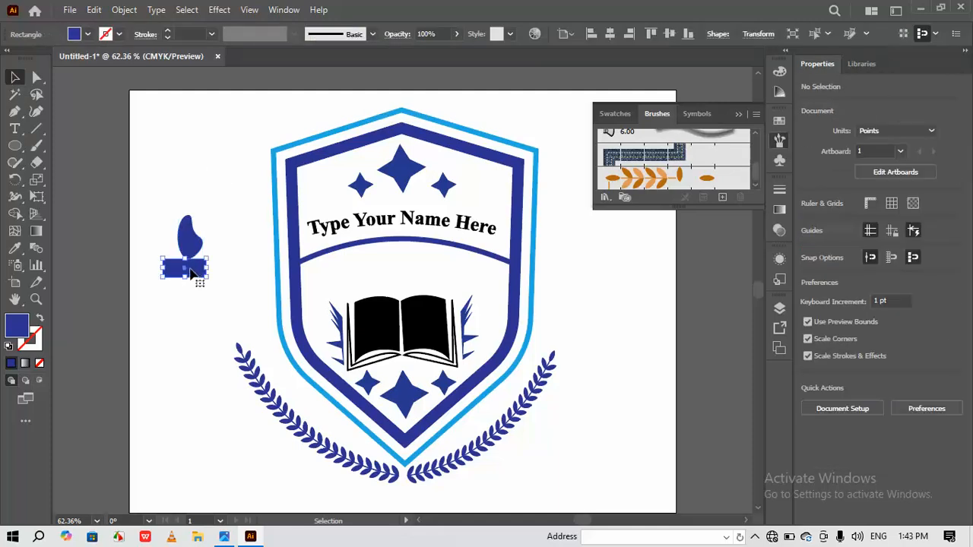
Step: Centre the rectangle under the flame at 18 pt high and round its two lower corners by 18 pt to form a bowl
left_click(196, 273)
left_click_drag(196, 273, 194, 271)
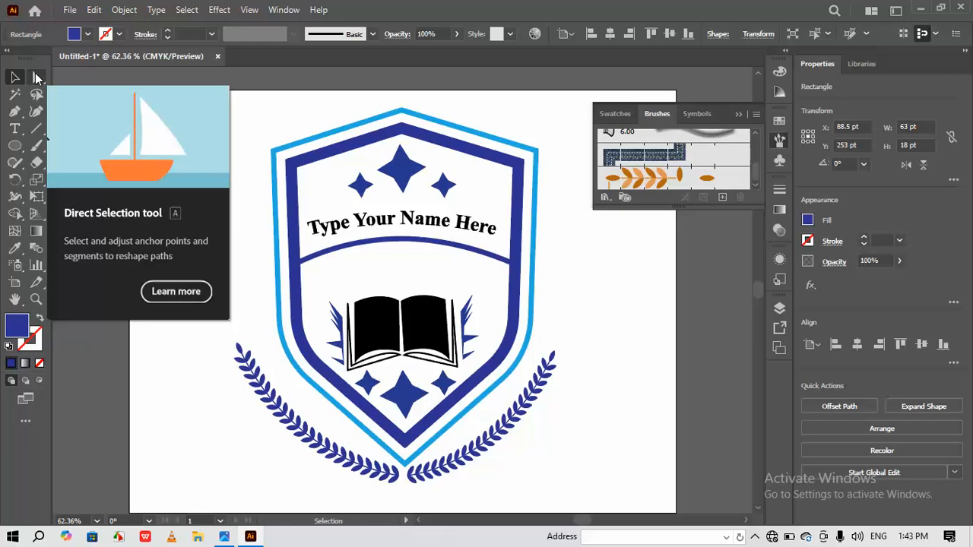
left_click(35, 76)
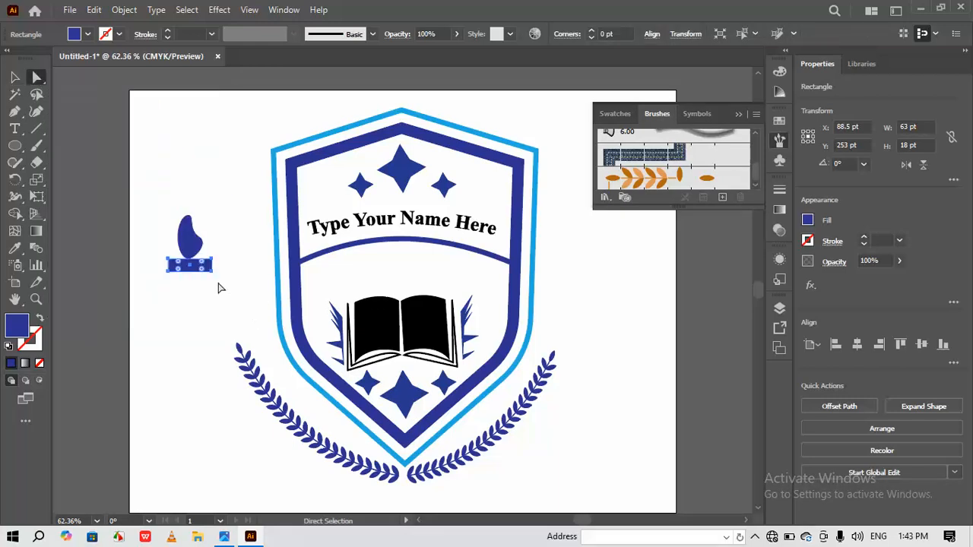
left_click(211, 272)
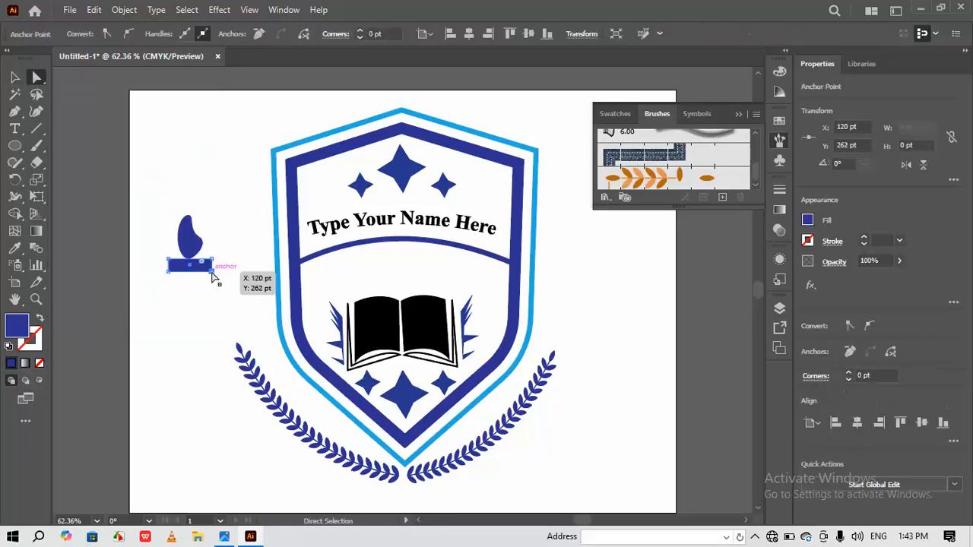
left_click(168, 273, "shift")
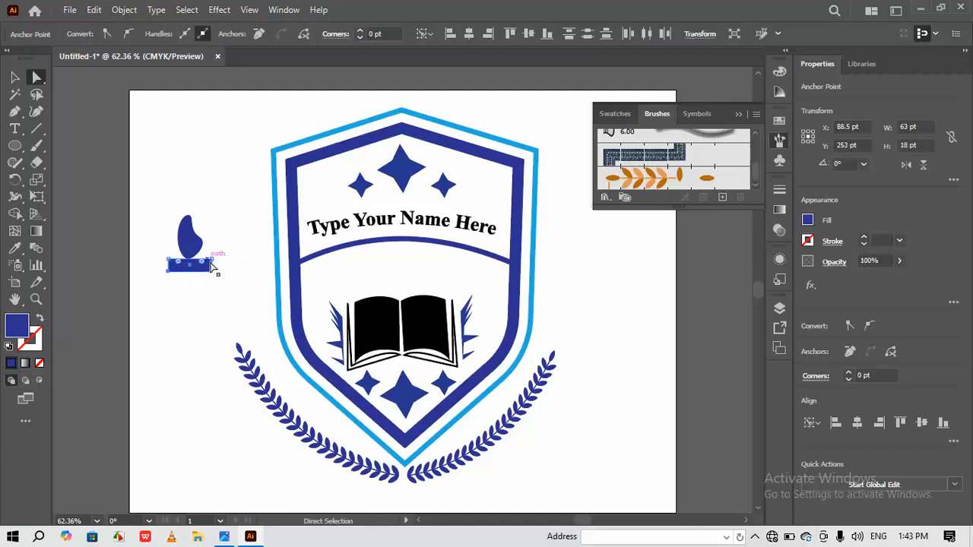
left_click_drag(205, 266, 199, 262)
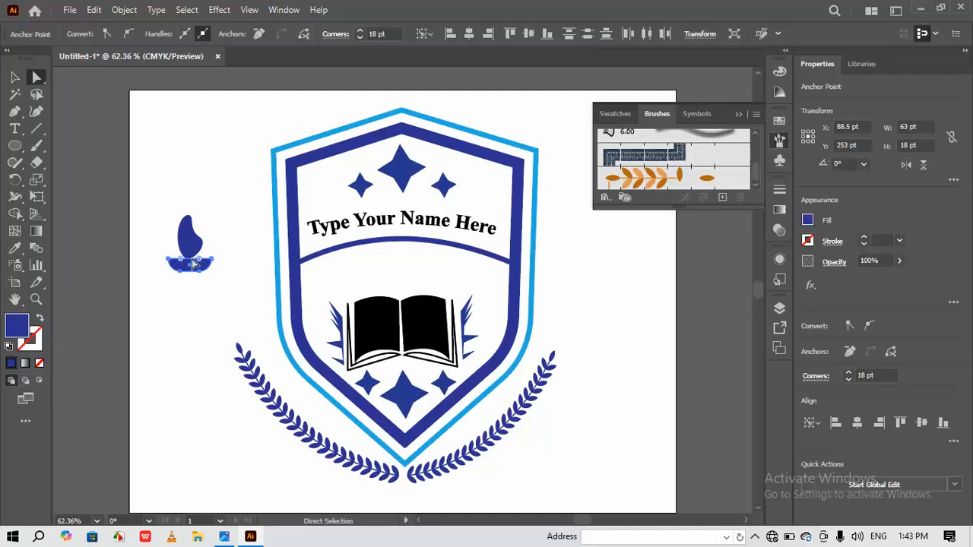
left_click(14, 76)
left_click(219, 188)
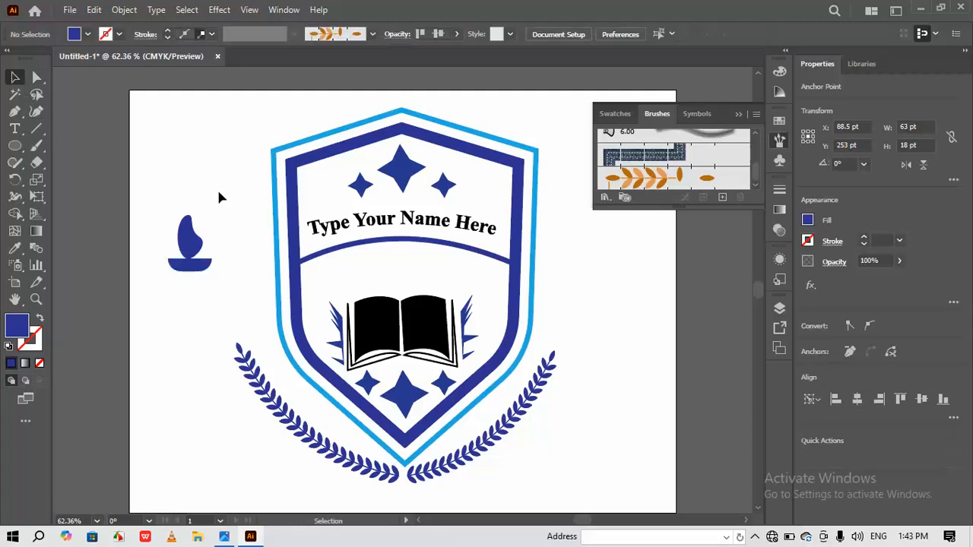
Step: Group the flame and the bowl into one object
left_click_drag(159, 312, 149, 307)
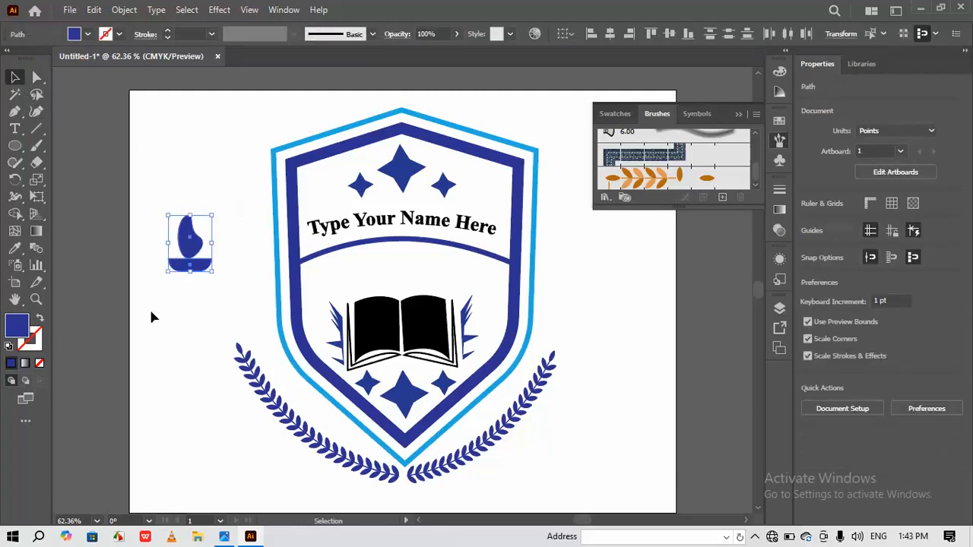
right_click(195, 245)
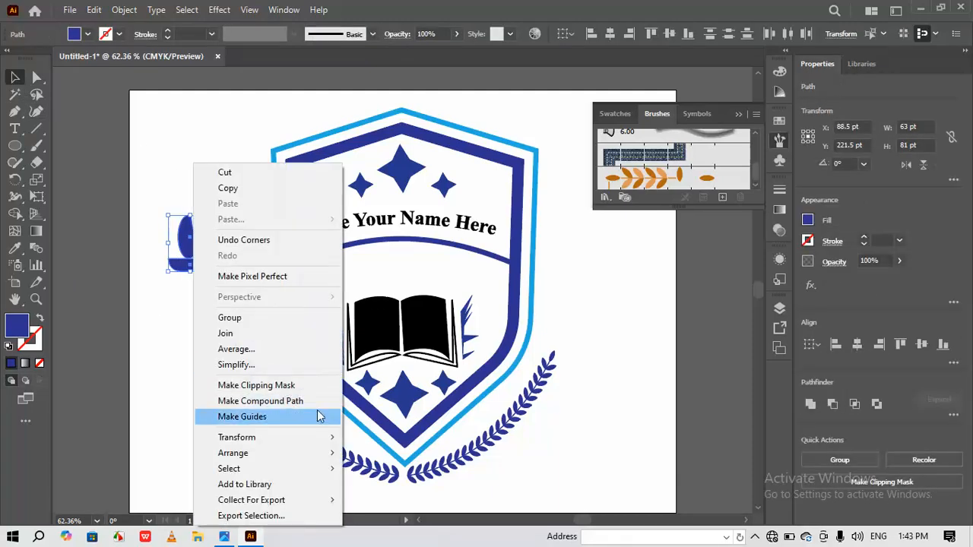
left_click(263, 318)
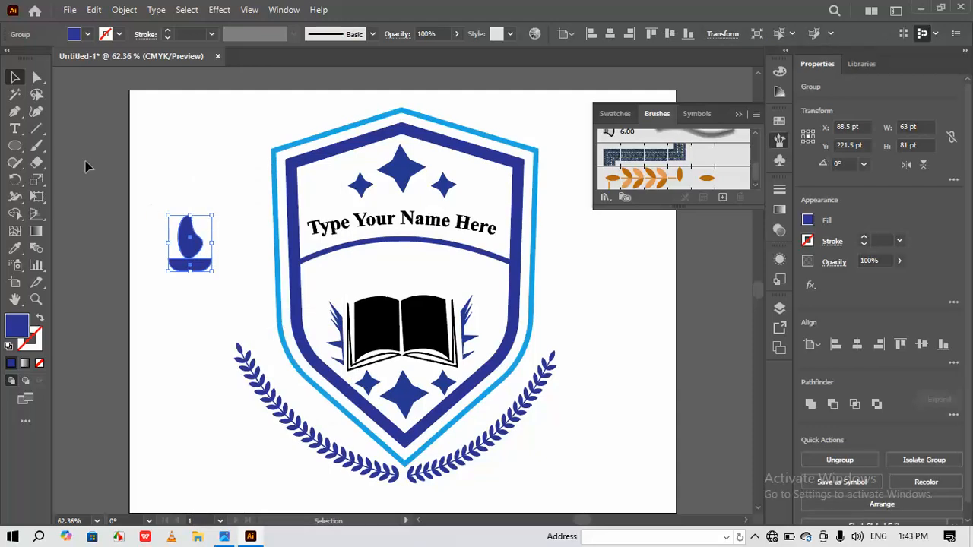
left_click(85, 123)
Step: Draw a rectangle about 15 × 60 pt under the bowl as a torch handle and raise it to overlap the bowl
left_click(13, 146)
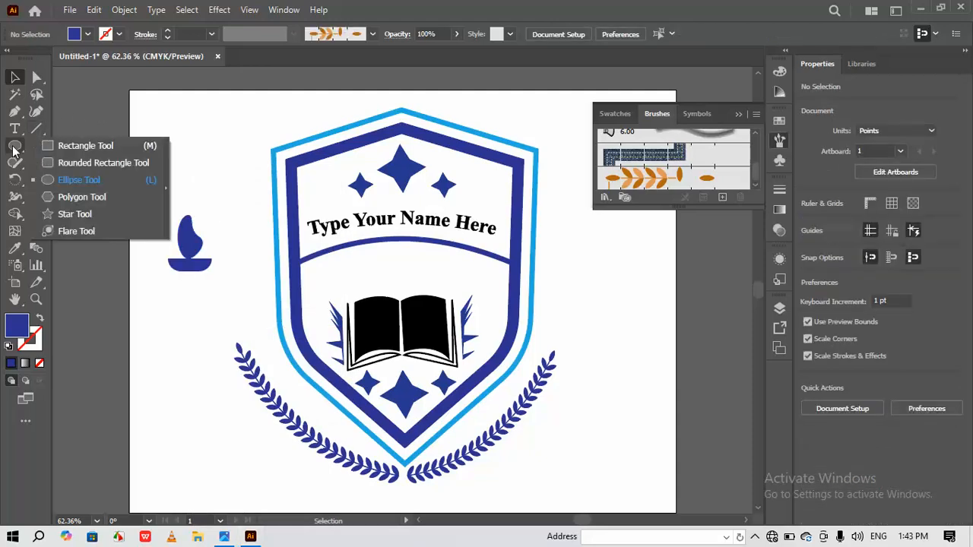
left_click(97, 151)
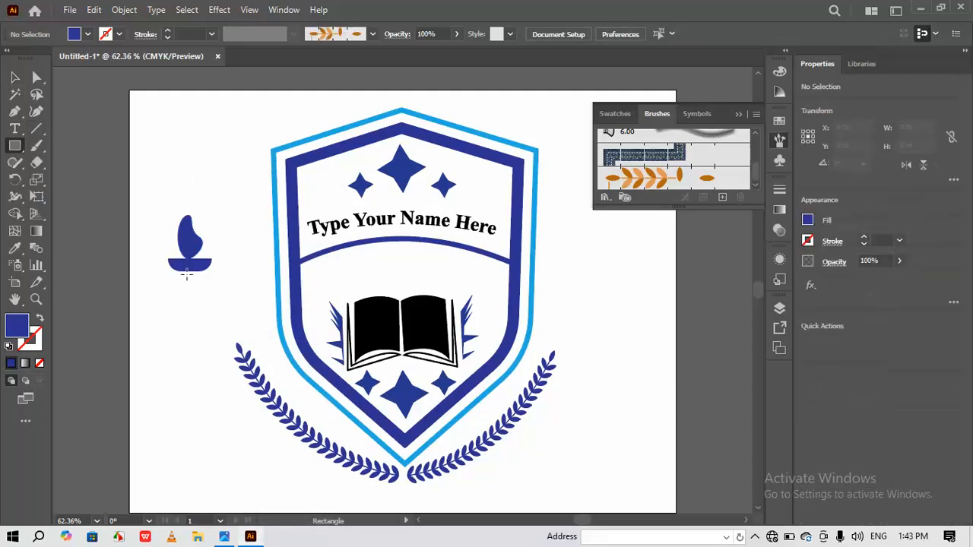
left_click_drag(186, 278, 195, 316)
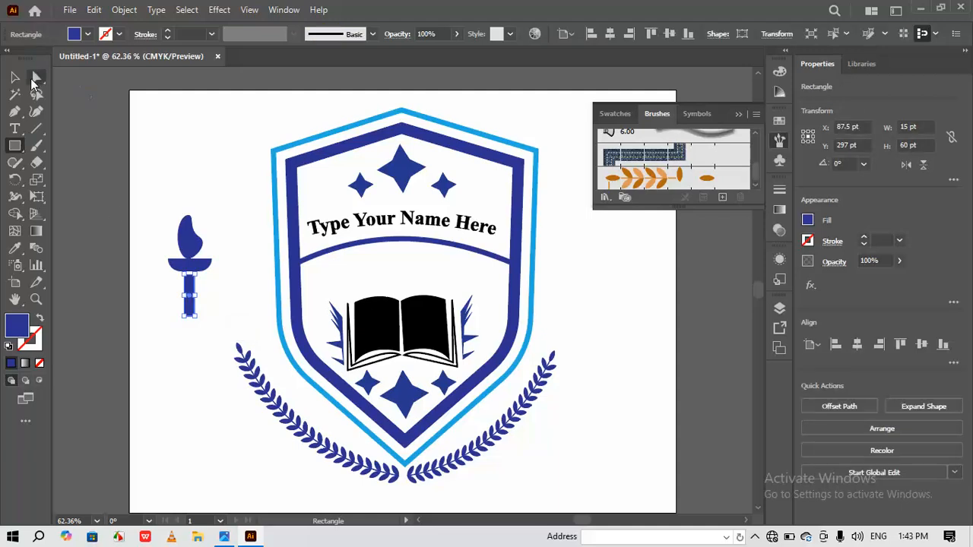
left_click(15, 77)
left_click_drag(193, 312, 221, 308)
Step: Group the handle with the flame and bowl, scale the torch to about 47 × 74 pt and place it above the book's centre
left_click(148, 209)
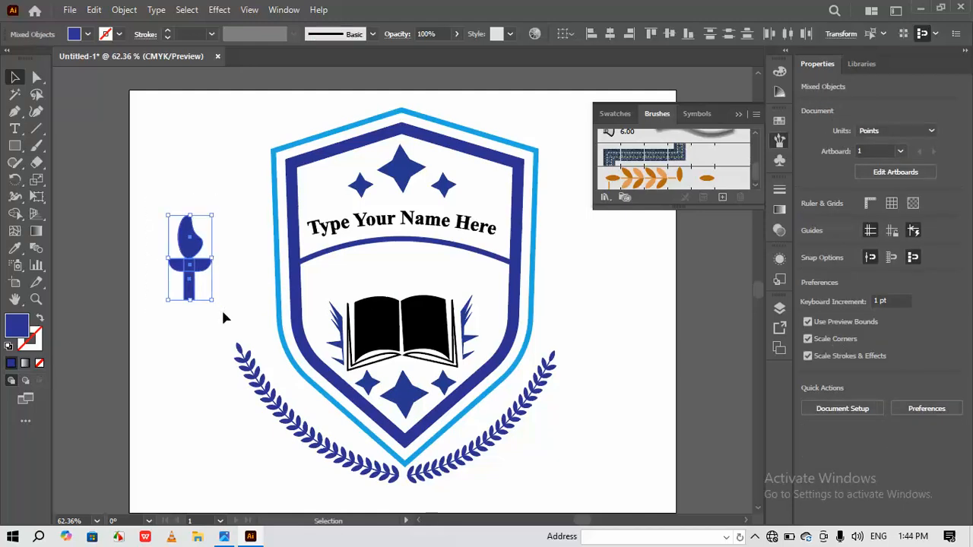
right_click(190, 228)
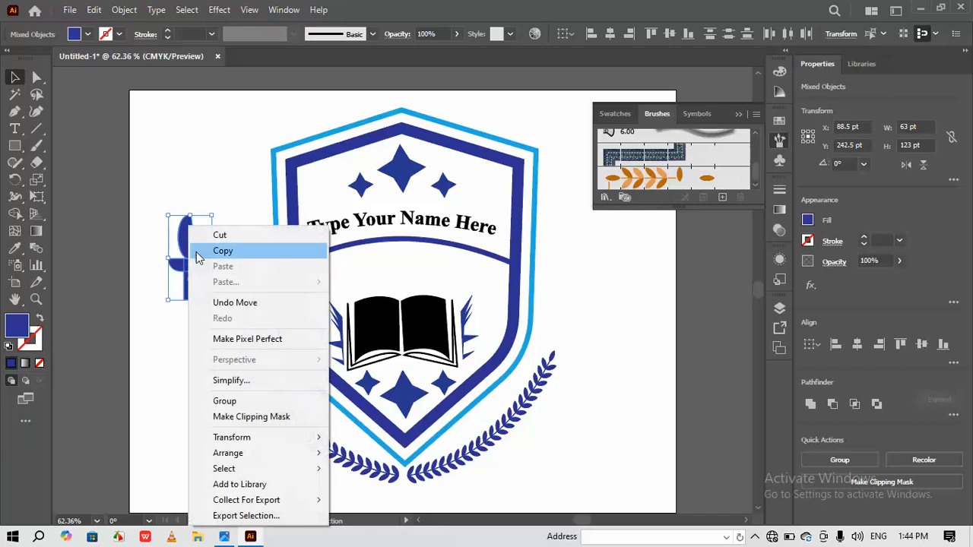
left_click(240, 401)
left_click_drag(215, 216, 408, 280)
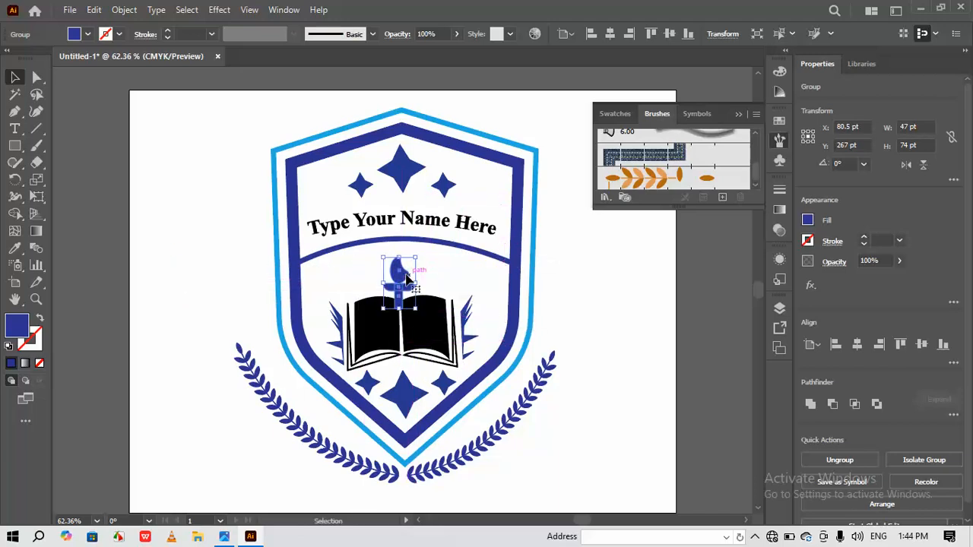
Step: Try to tuck the torch behind the book by sending it backward twice and lowering it about 12 pt
right_click(407, 279)
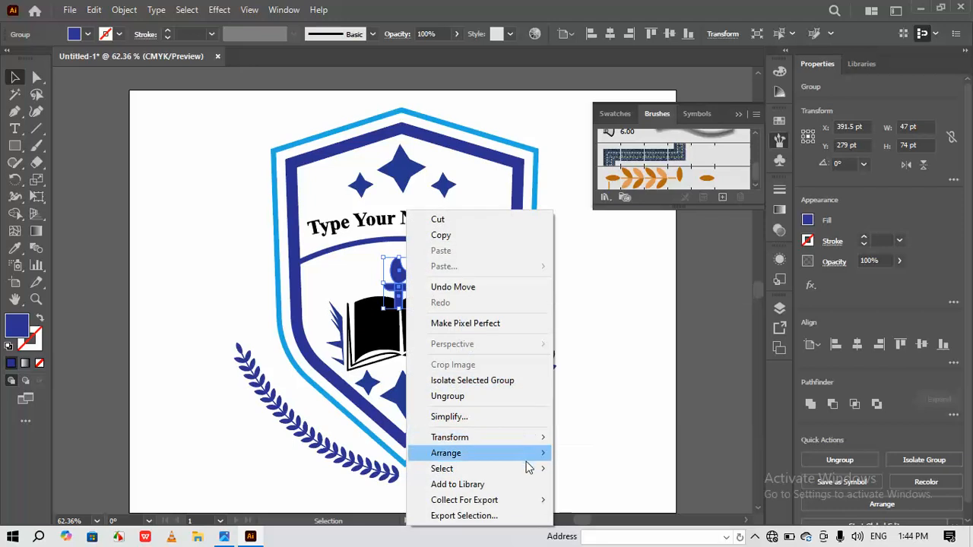
mouse_move(533, 453)
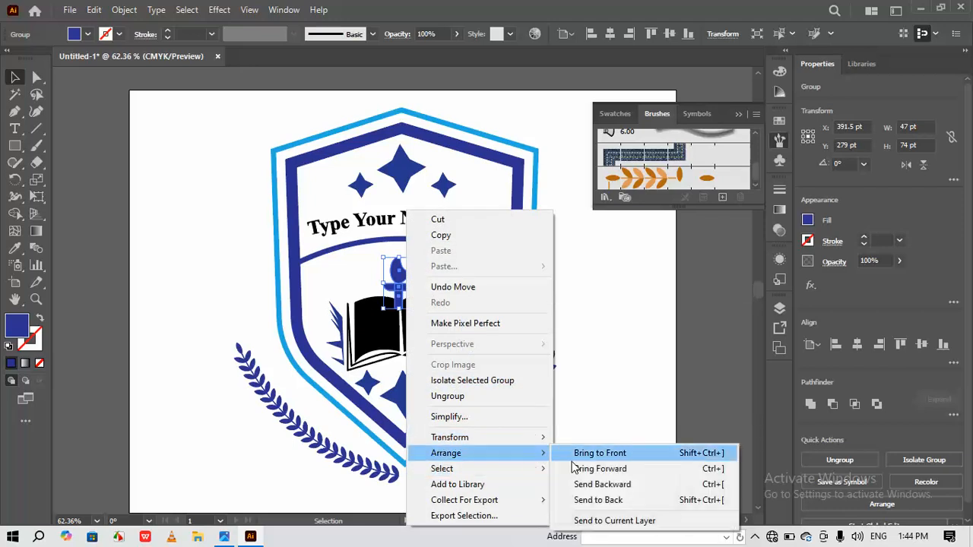
left_click(601, 484)
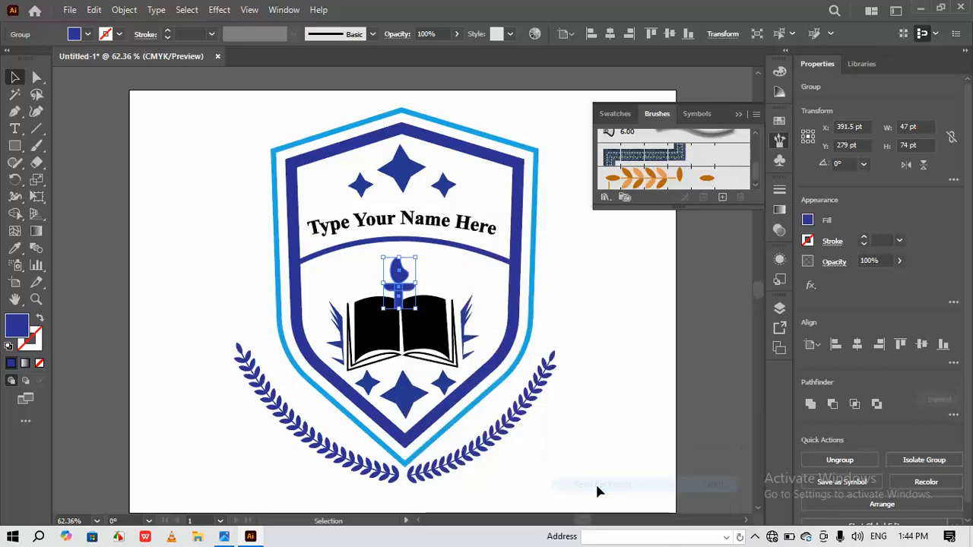
mouse_move(401, 279)
left_mouse_down()
mouse_move(487, 329)
mouse_move(401, 285)
left_mouse_up()
right_click(402, 283)
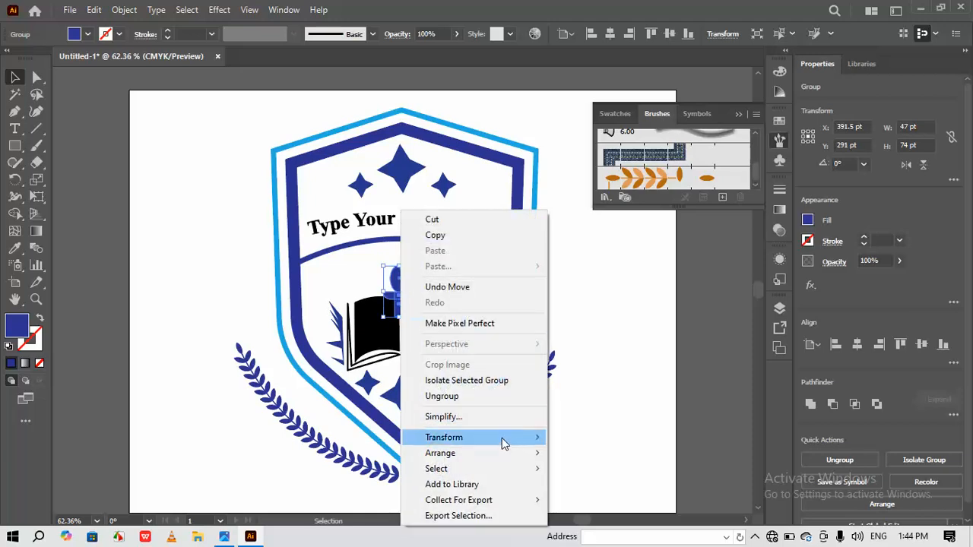
mouse_move(512, 455)
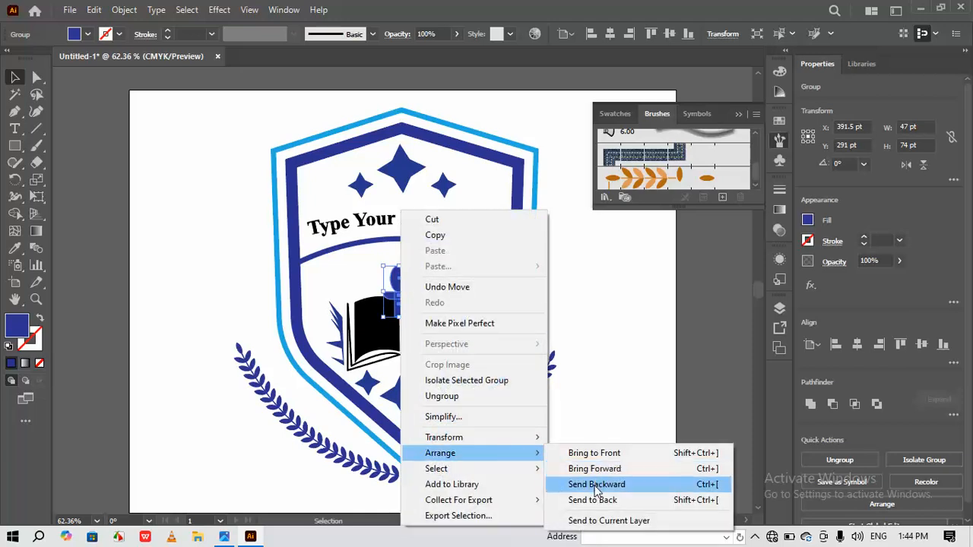
left_click(592, 485)
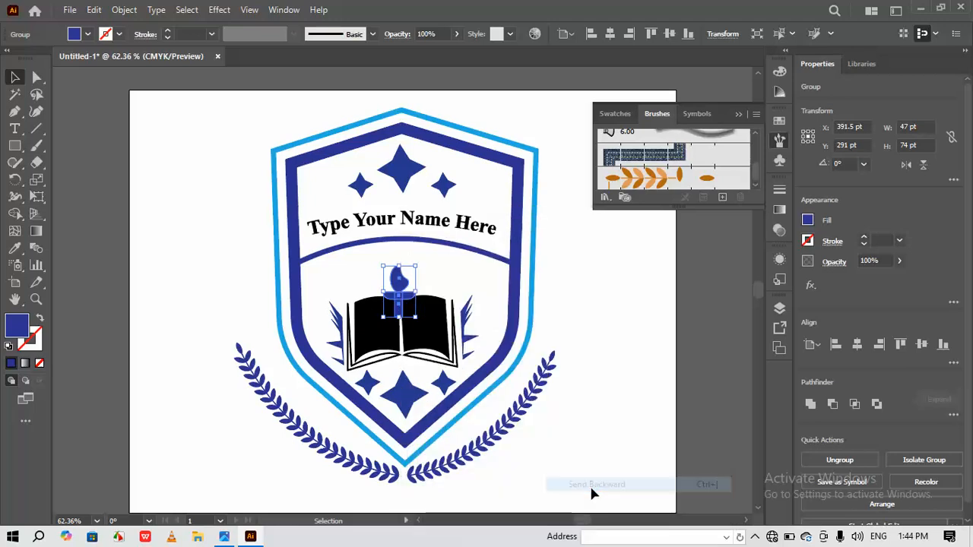
left_click(609, 365)
Step: Send the torch to the back, behind the book, and raise it about 12 pt so its bowl clears the pages
right_click(405, 293)
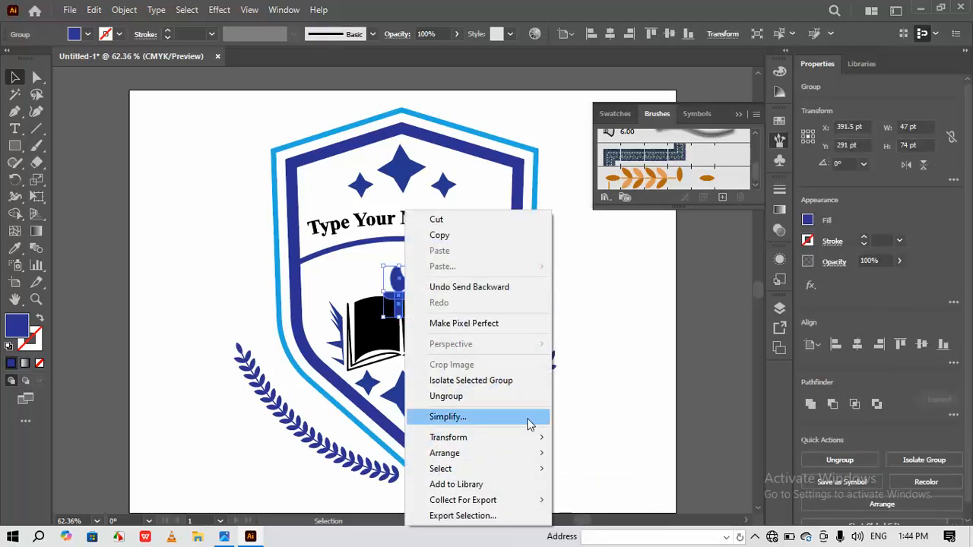
mouse_move(535, 456)
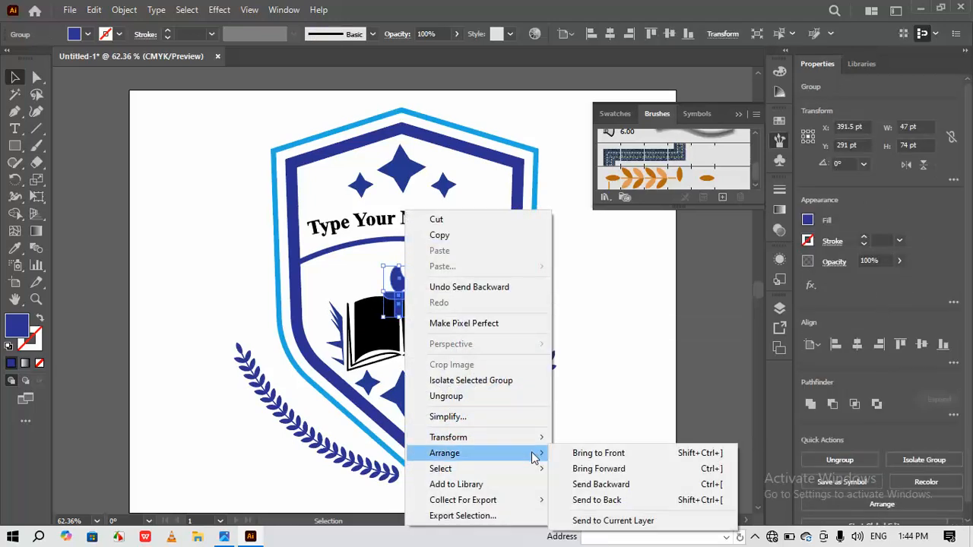
left_click(600, 500)
left_click(624, 337)
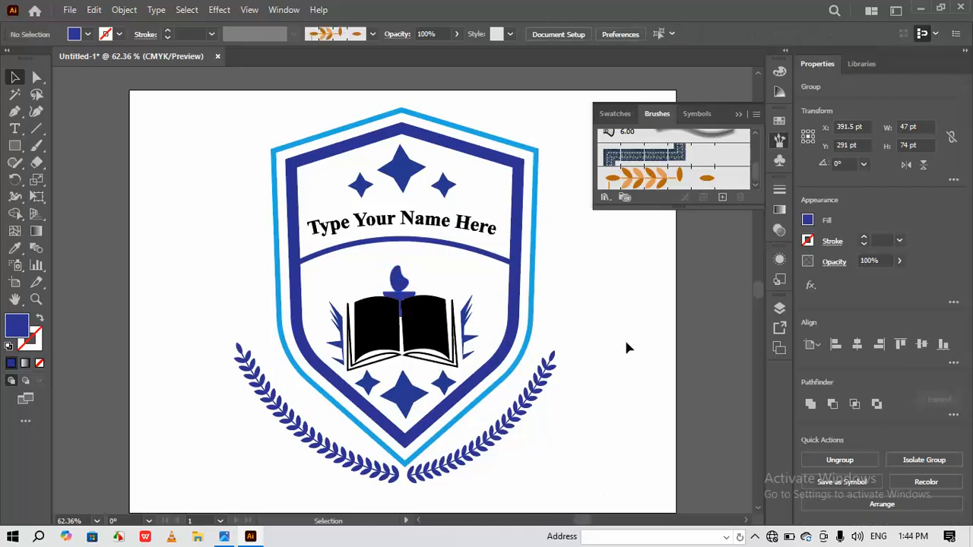
left_click_drag(410, 284, 403, 279)
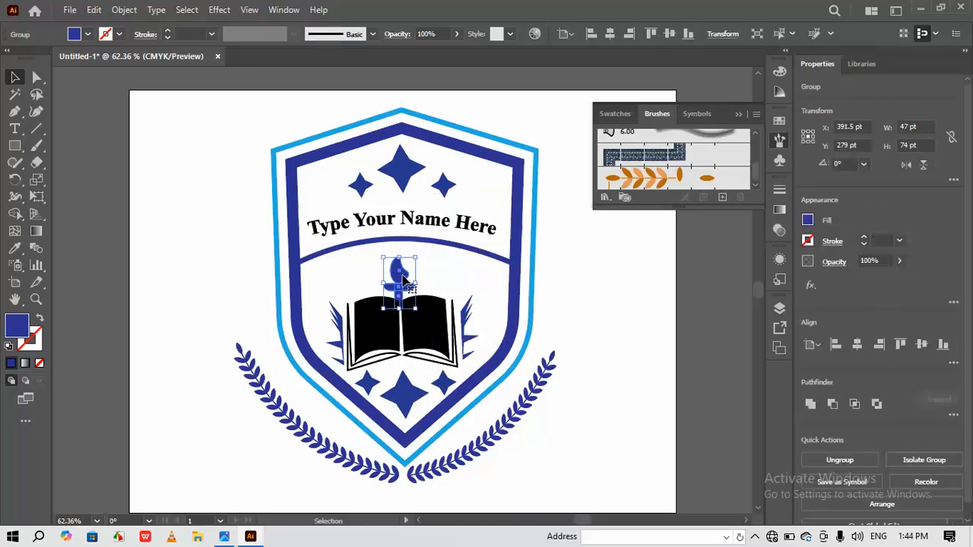
left_click(616, 290)
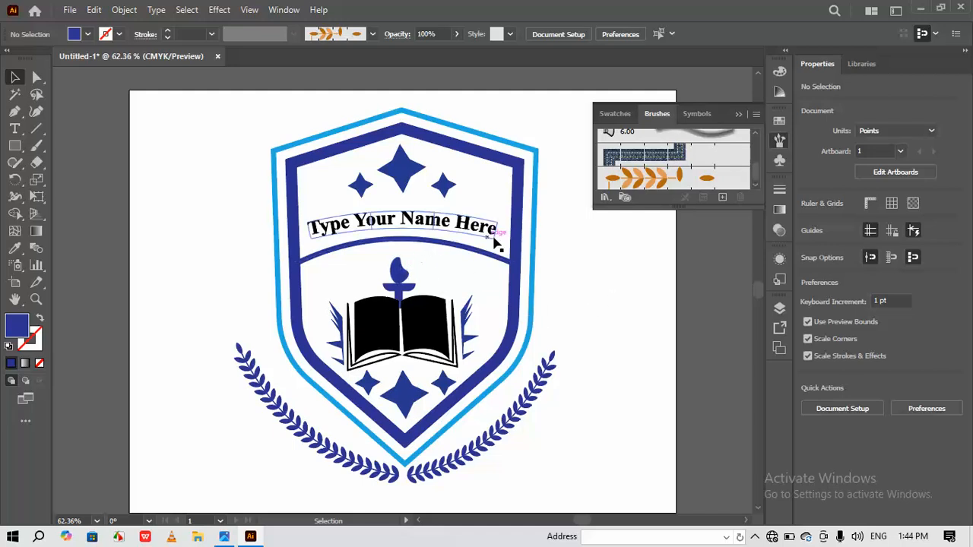
Step: Draw a rectangle about 792 × 628 pt covering the artboard and fill it with yellow
left_click(739, 114)
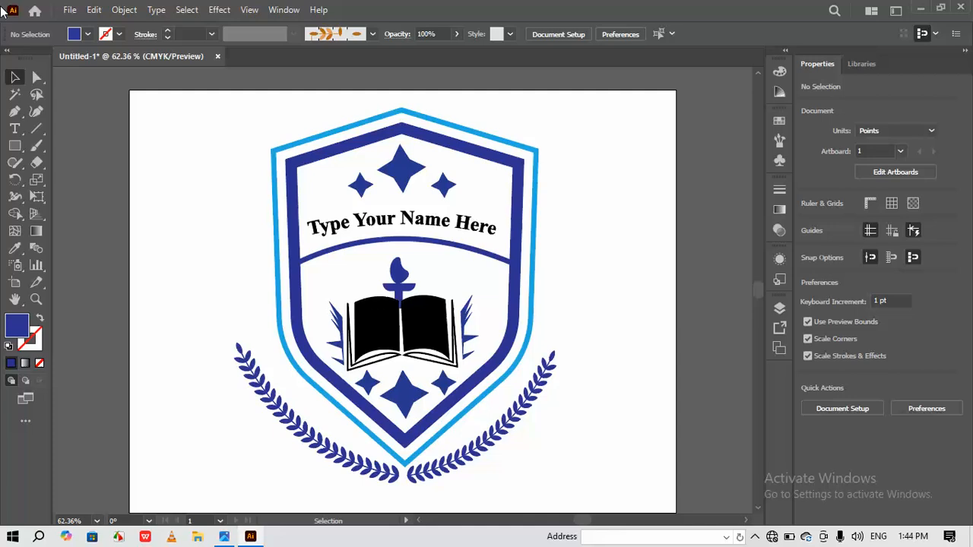
left_click(15, 145)
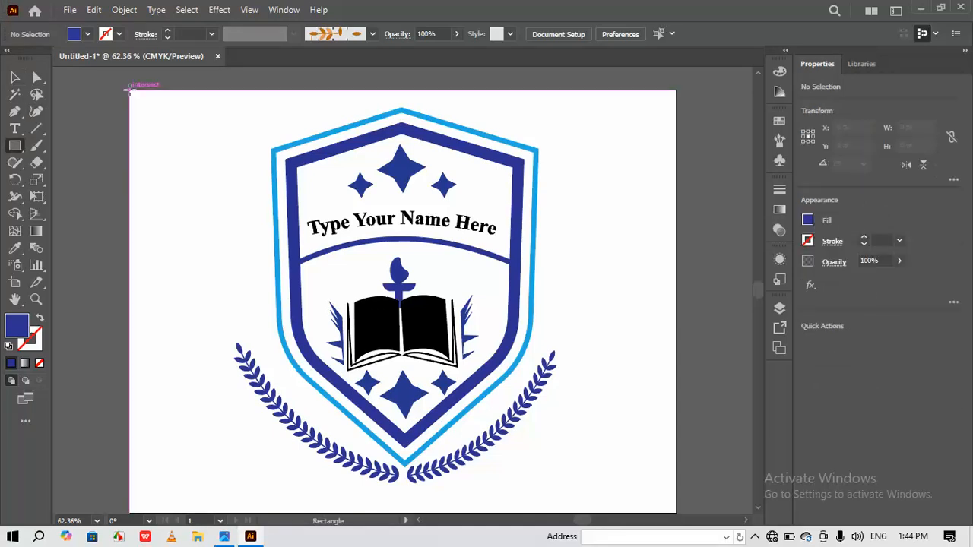
left_click_drag(130, 90, 676, 511)
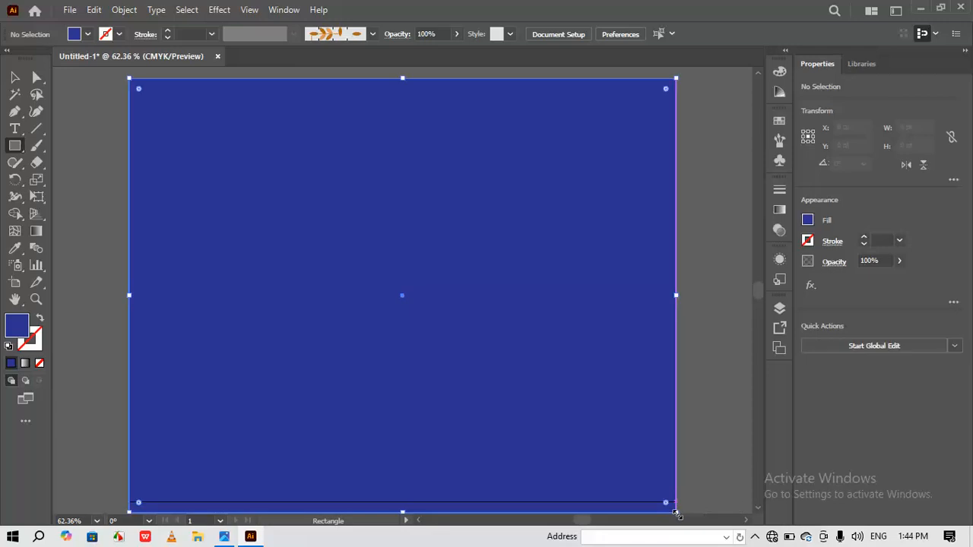
left_click(14, 77)
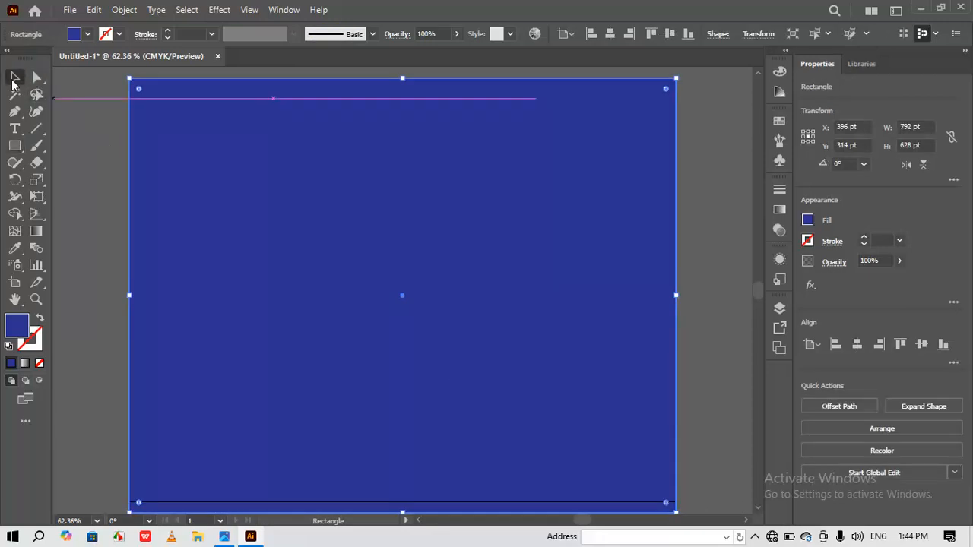
left_click(88, 34)
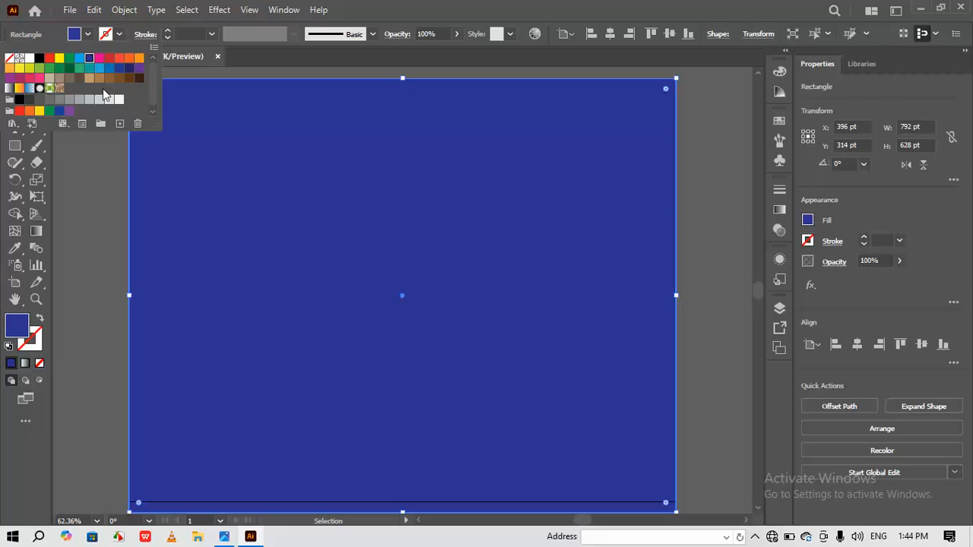
left_click(40, 111)
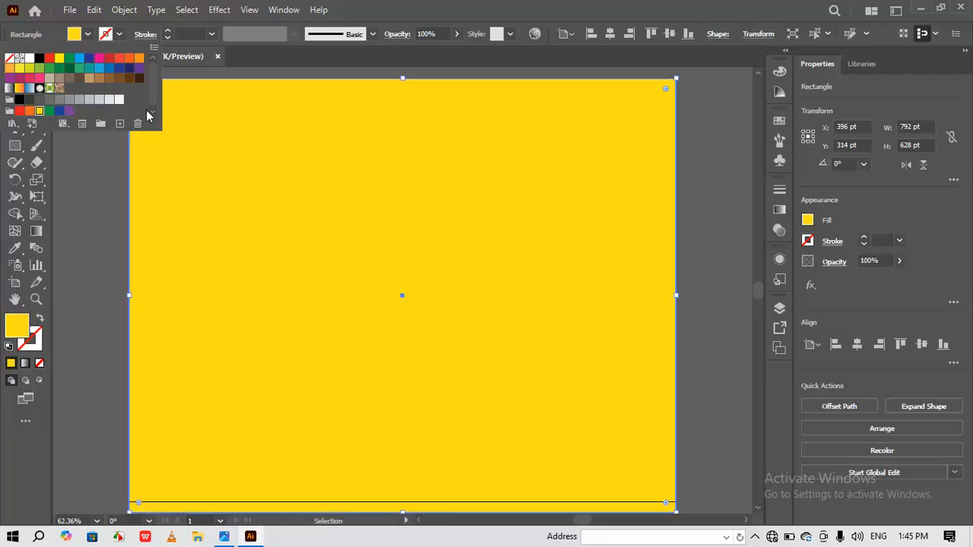
left_click(183, 89)
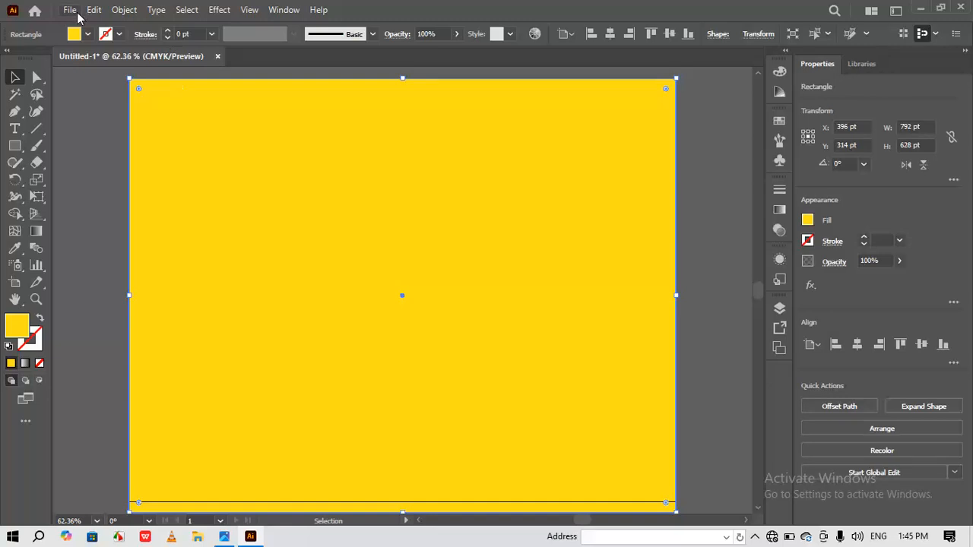
Step: Apply the Texturizer effect to the yellow rectangle with Sandstone texture, 100% scaling, relief 14 and light from the top
left_click(219, 10)
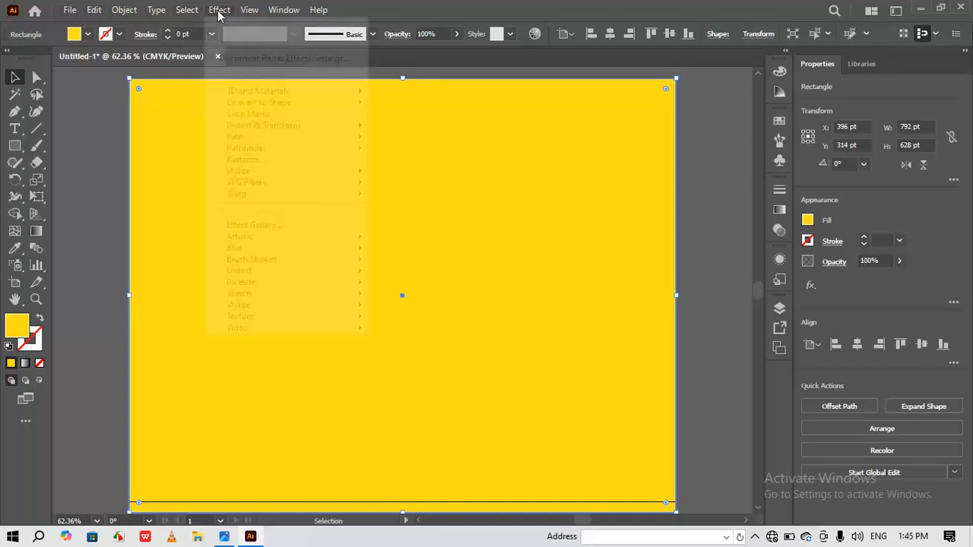
mouse_move(323, 318)
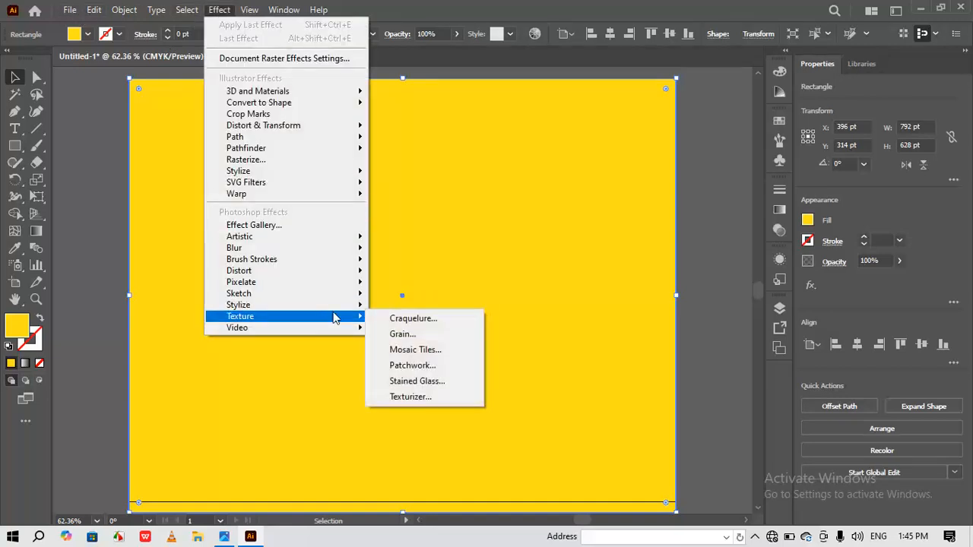
left_click(414, 396)
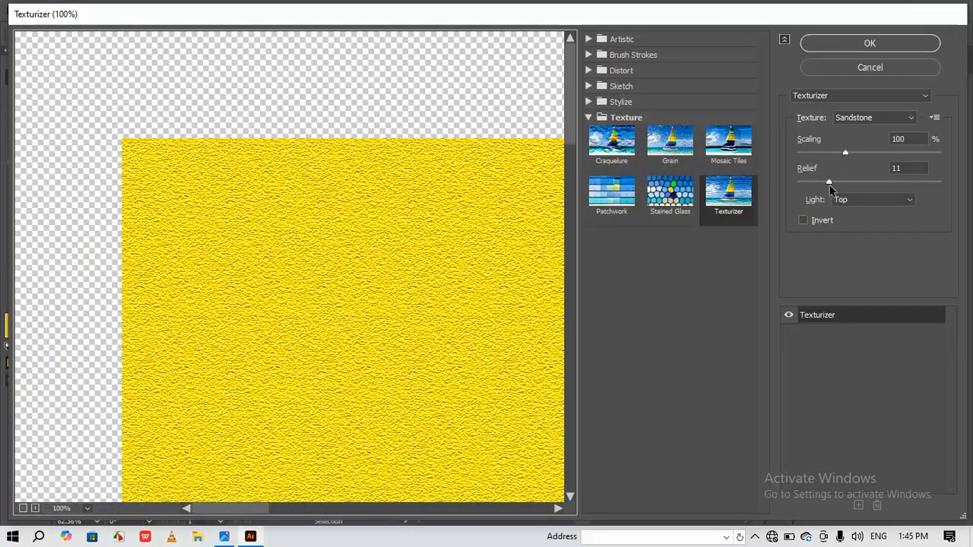
left_click_drag(829, 183, 835, 183)
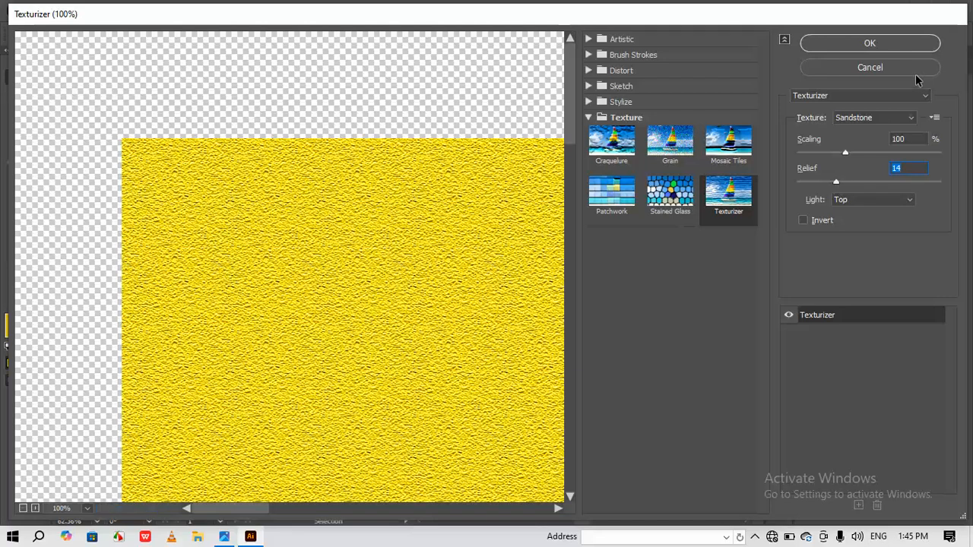
left_click(875, 44)
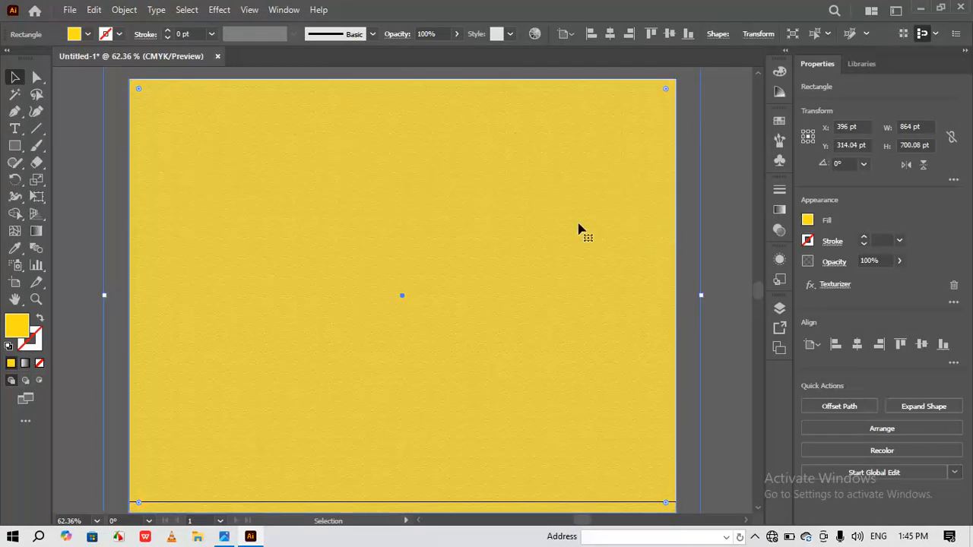
Step: Send the textured yellow rectangle to the back as the logo's background and deselect it
right_click(555, 218)
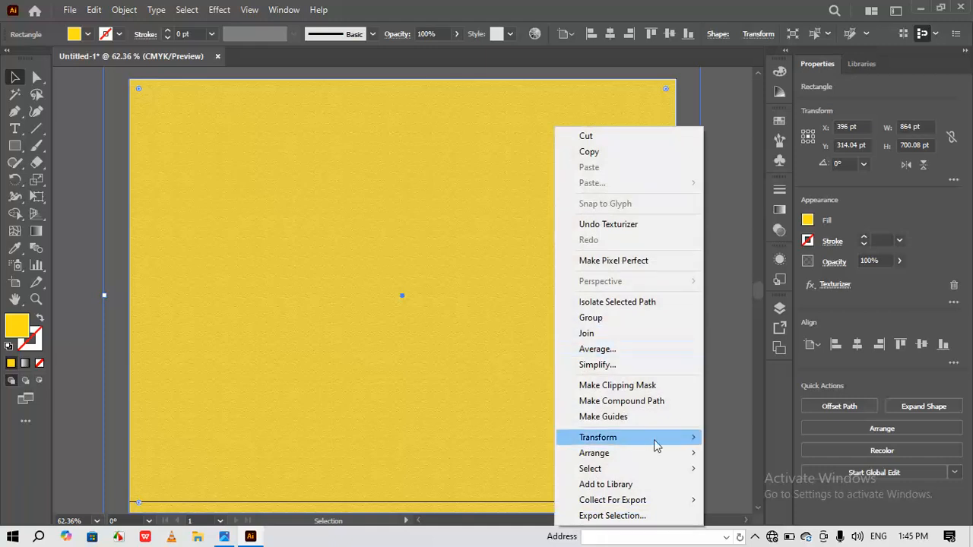
mouse_move(651, 454)
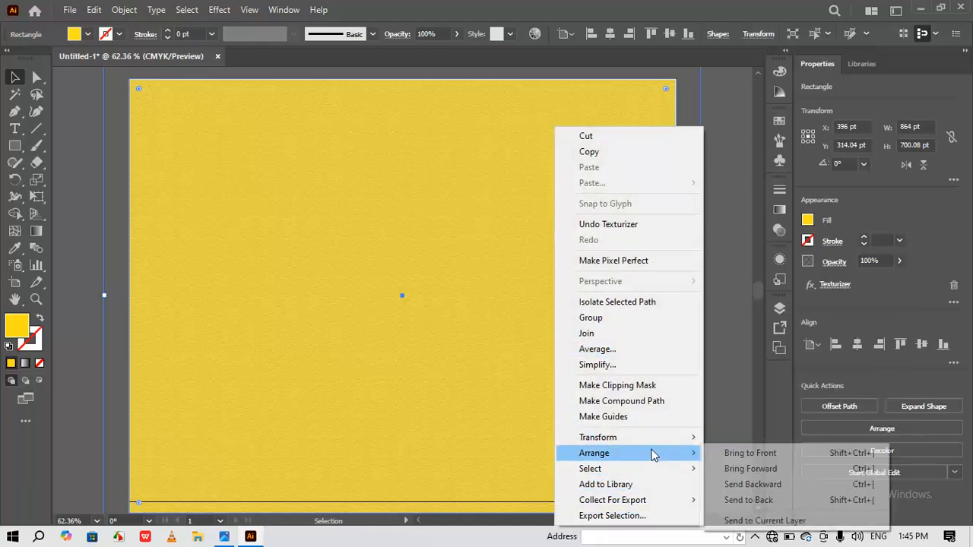
left_click(734, 500)
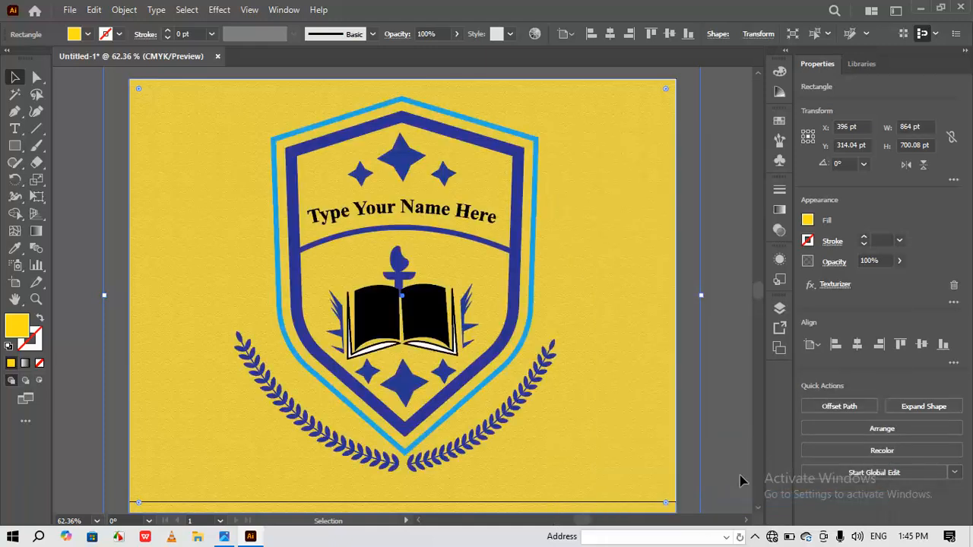
left_click(716, 333)
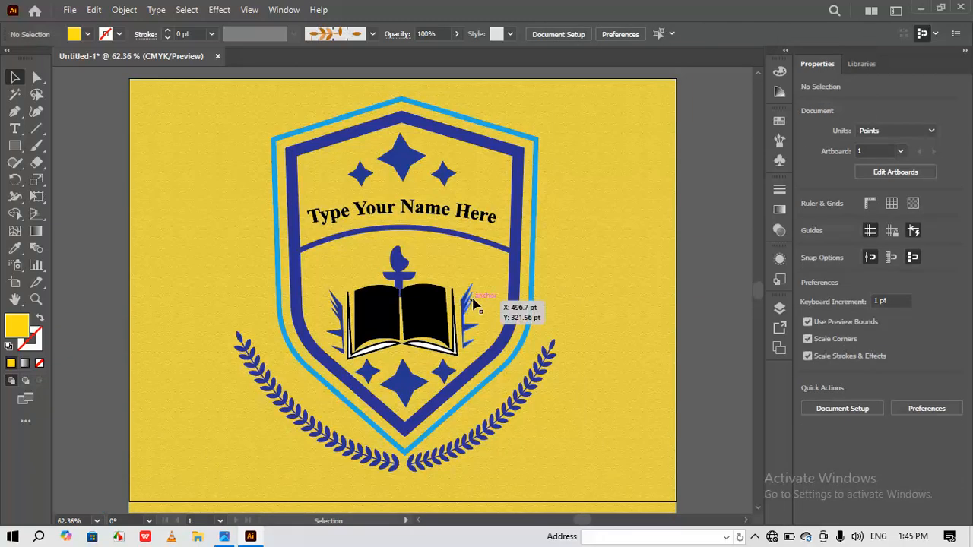